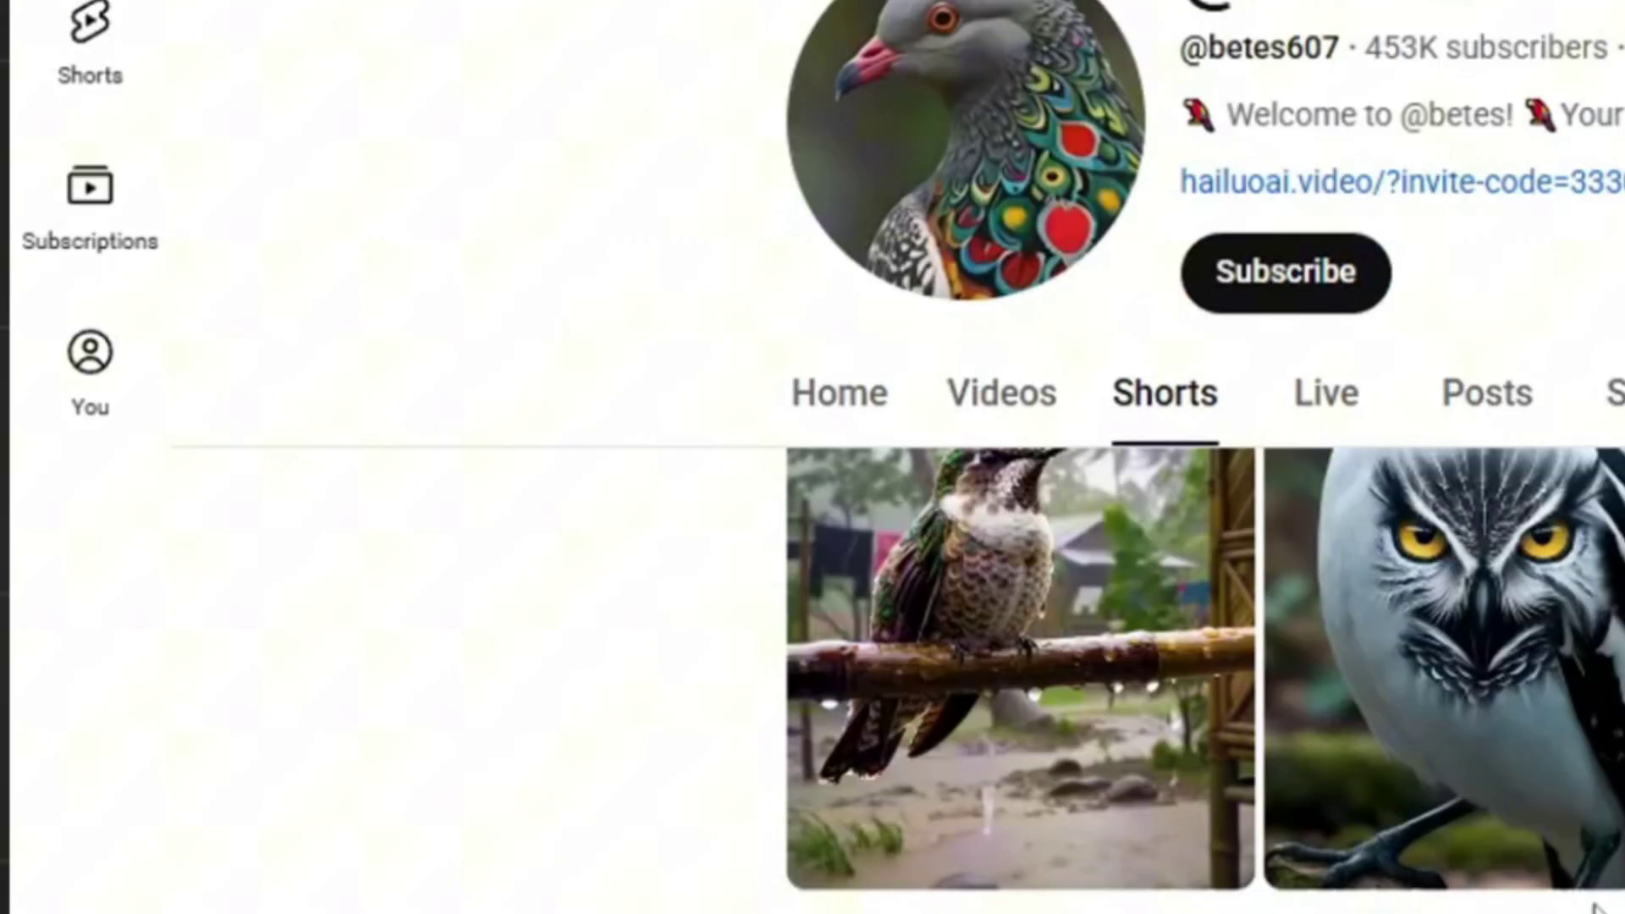
scroll(812, 508, "down", 5)
scroll(527, 629, "down", 2)
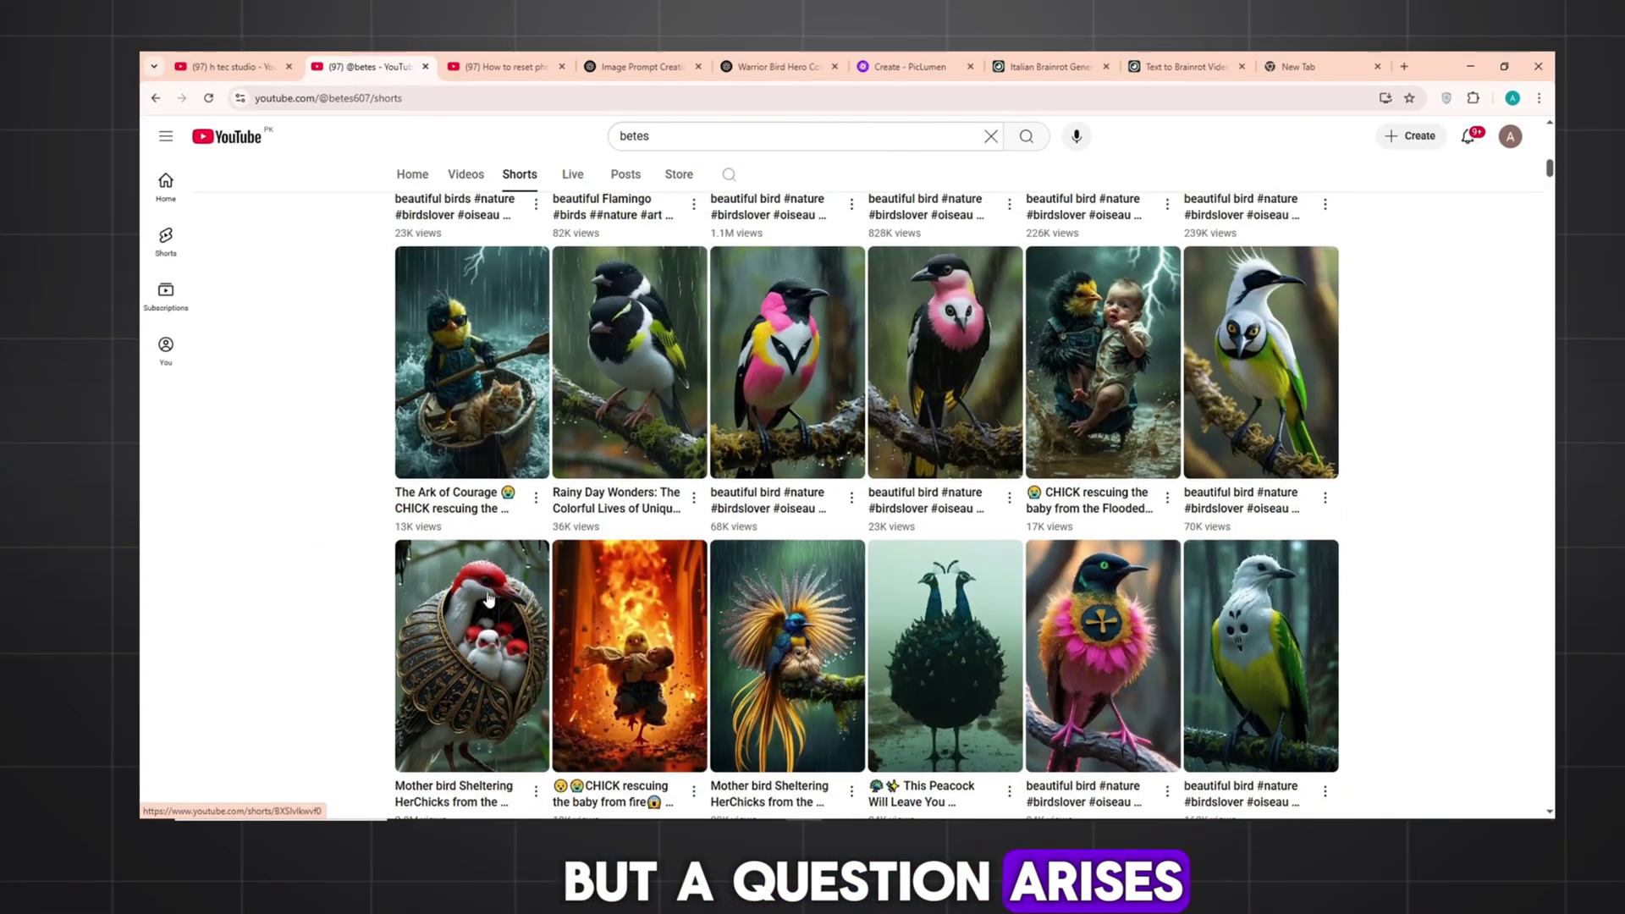
scroll(429, 650, "up", 1)
scroll(429, 650, "down", 2)
scroll(429, 650, "up", 2)
scroll(507, 587, "down", 5)
scroll(508, 586, "down", 5)
scroll(507, 597, "down", 4)
scroll(513, 616, "down", 3)
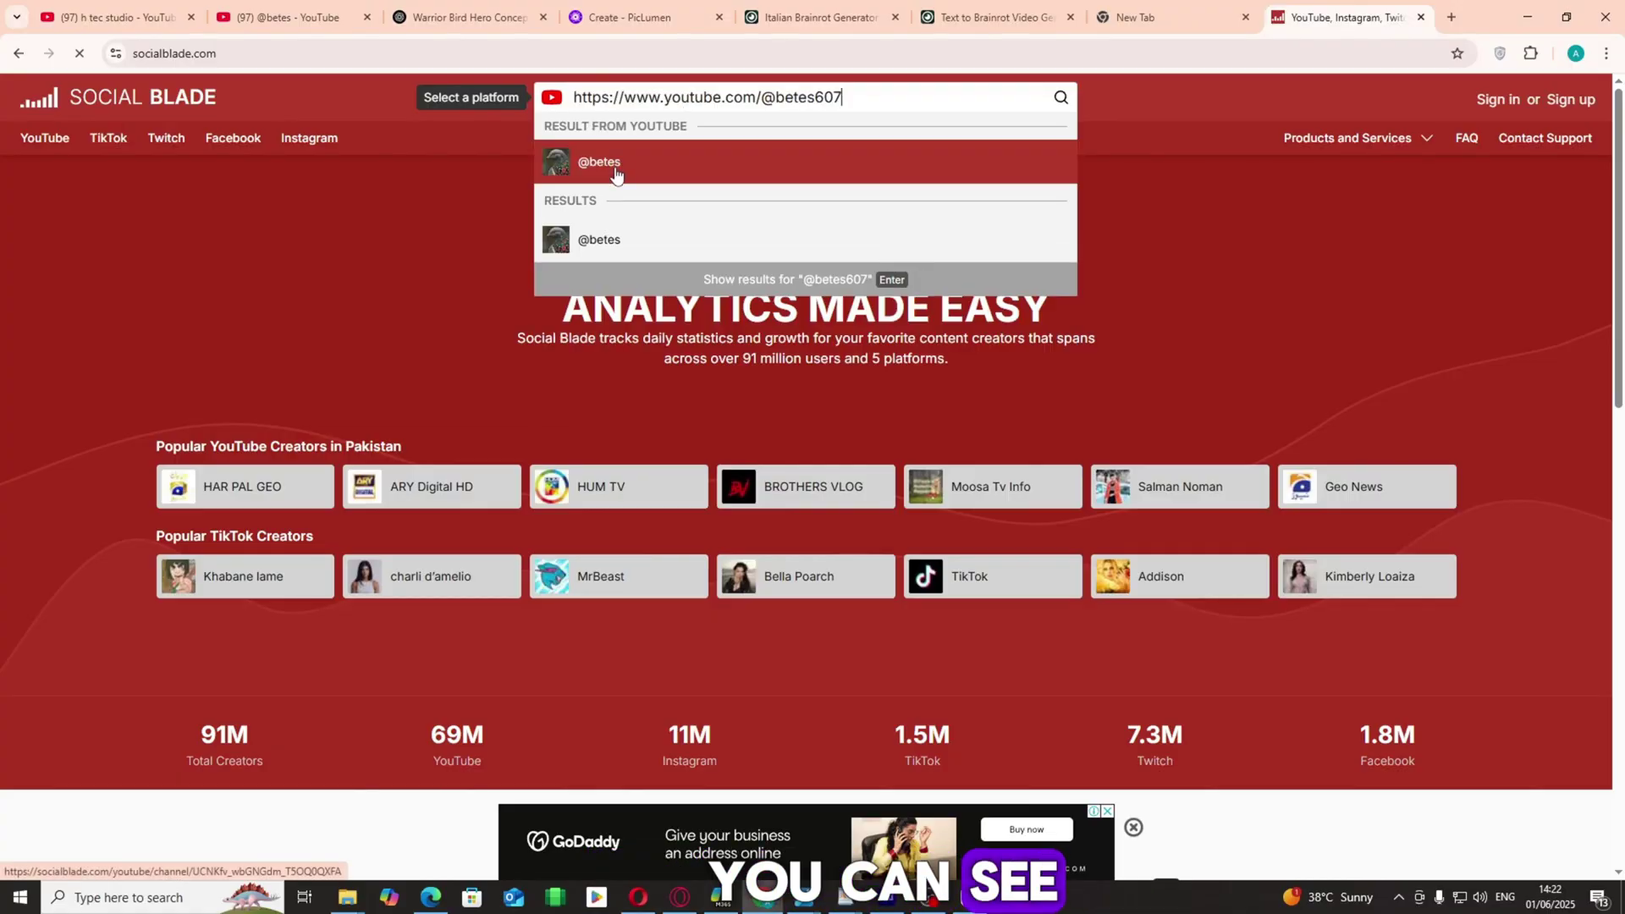
View the bird channel's Social Blade statistics: 453K subscribers and $5.7K–$91K monthly earnings.
left_click(615, 166)
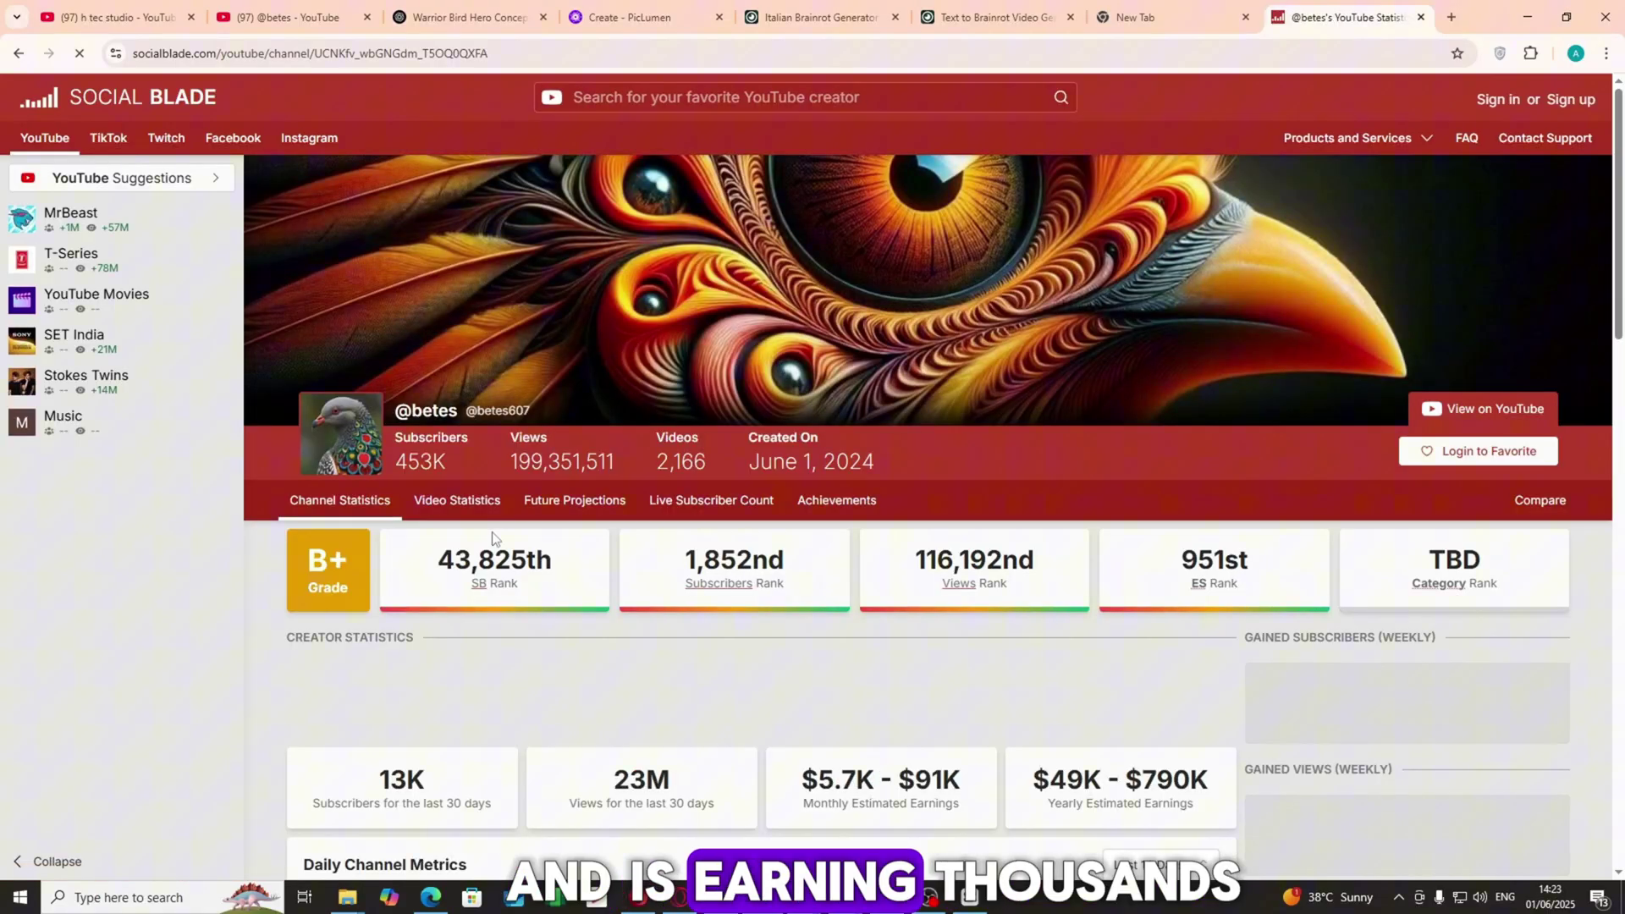
scroll(368, 542, "down", 1)
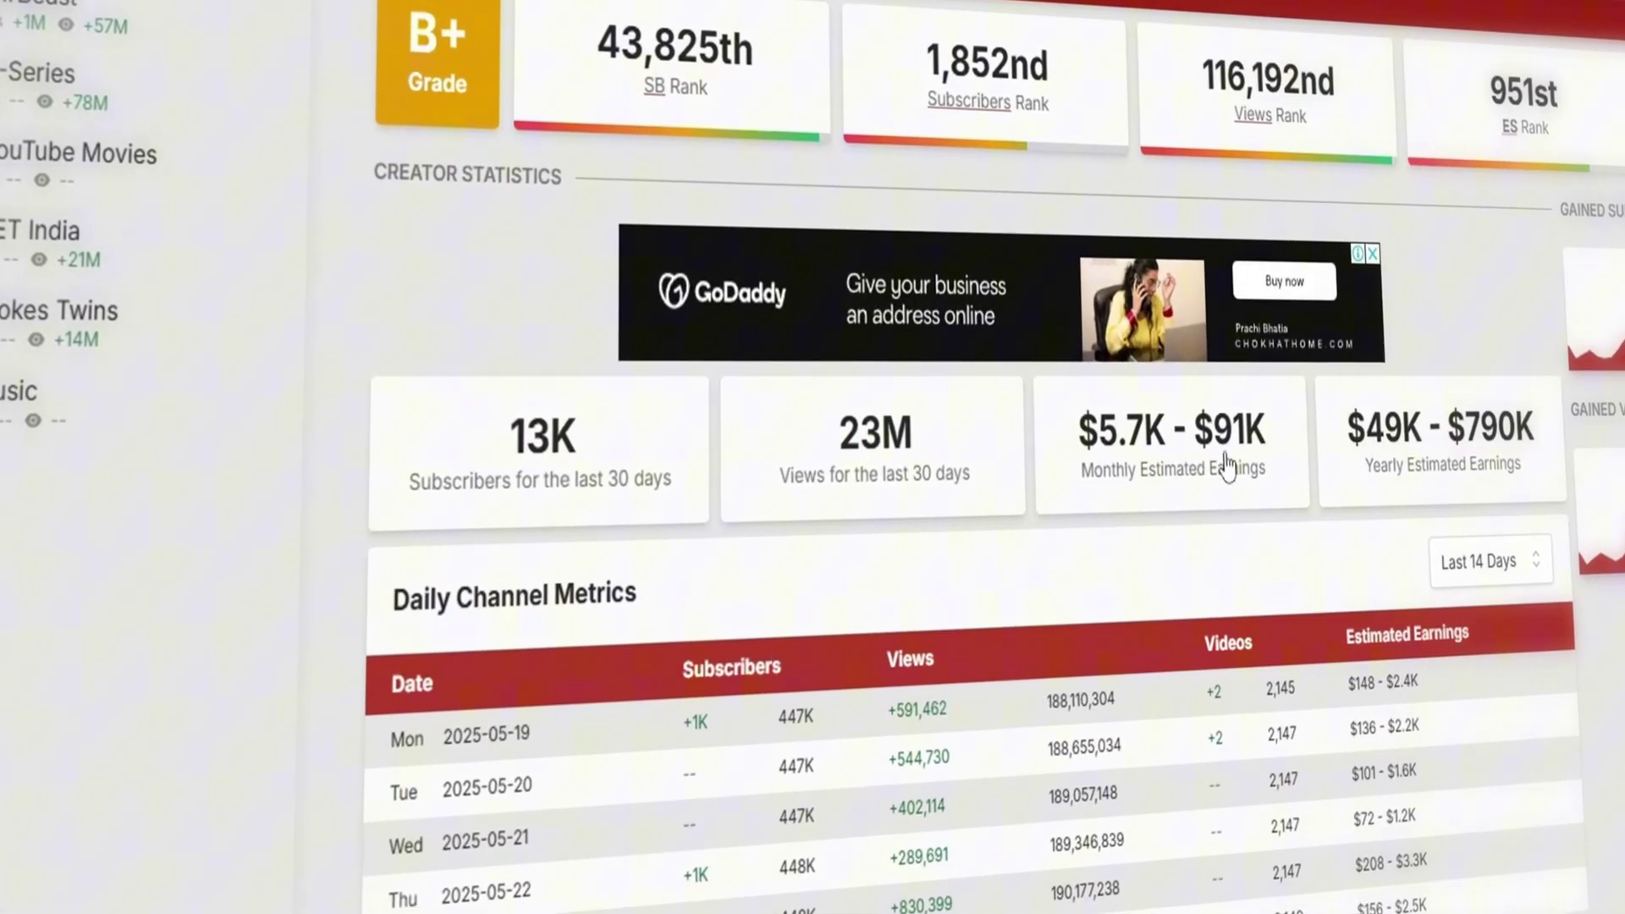
scroll(1111, 610, "up", 1)
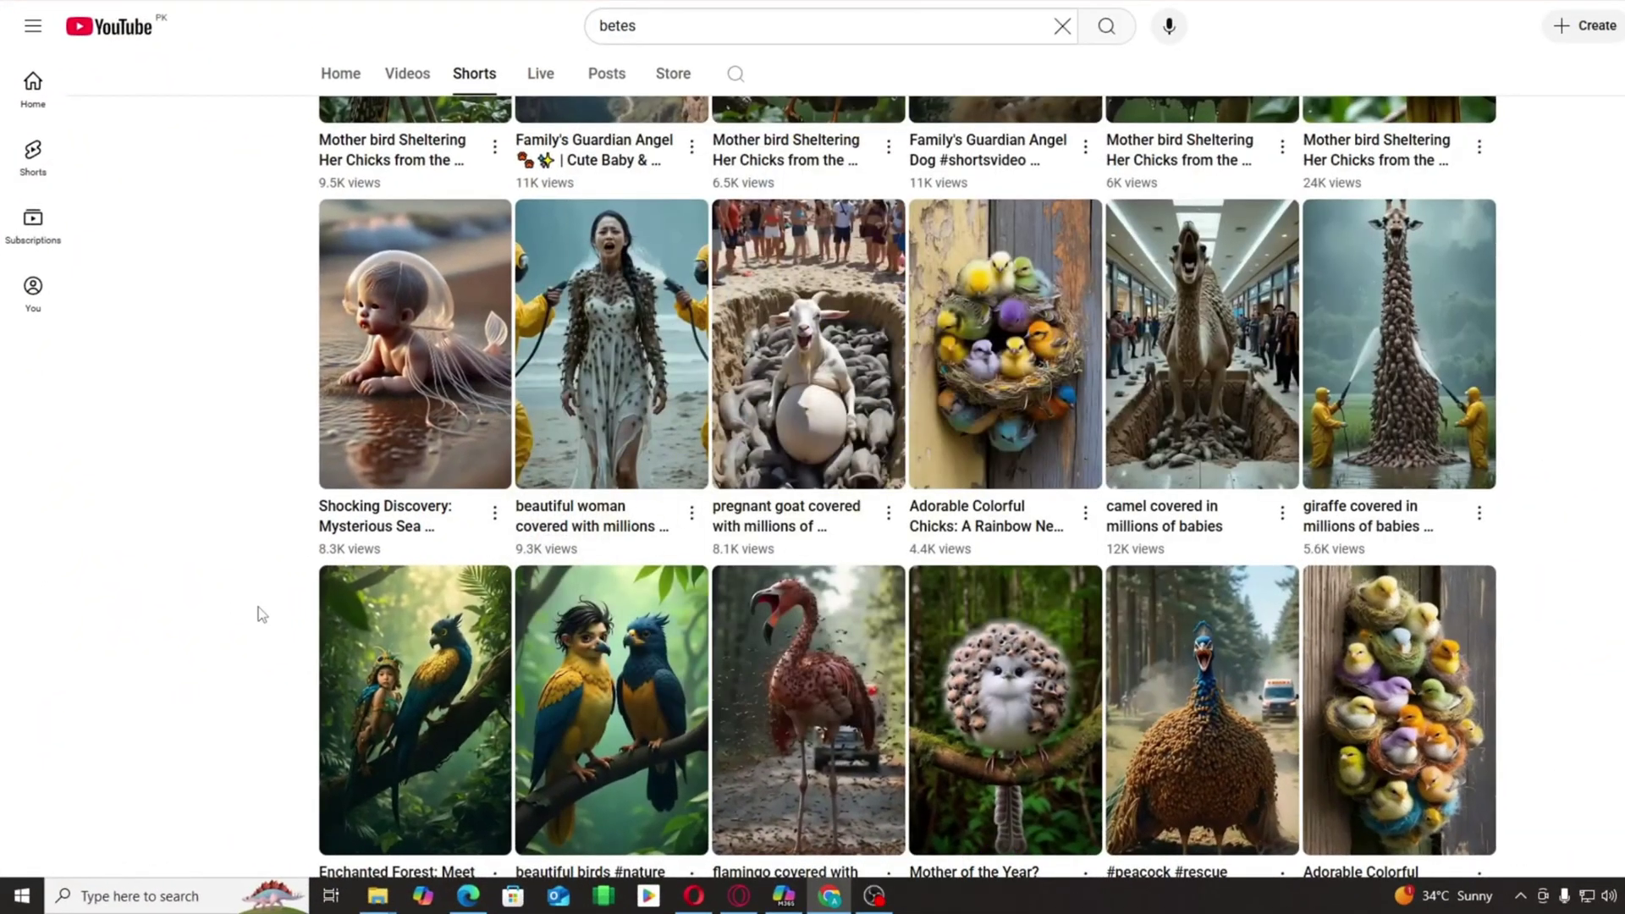
Launch Snipping Tool from Windows search and capture the first bird thumbnail.
left_click(168, 897)
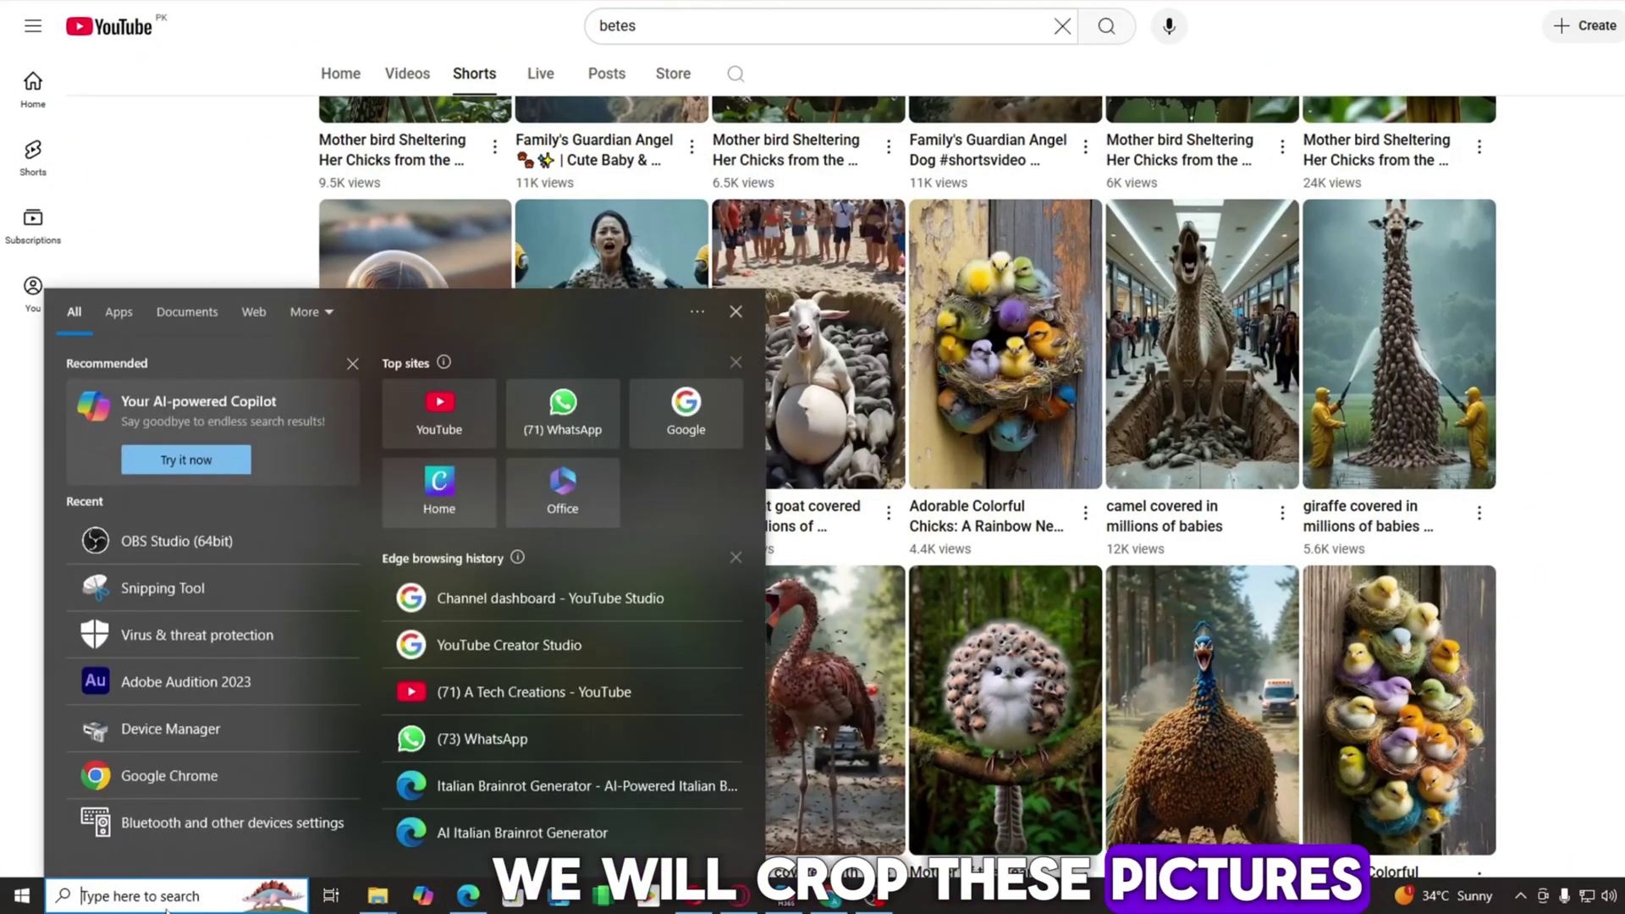
type("sni")
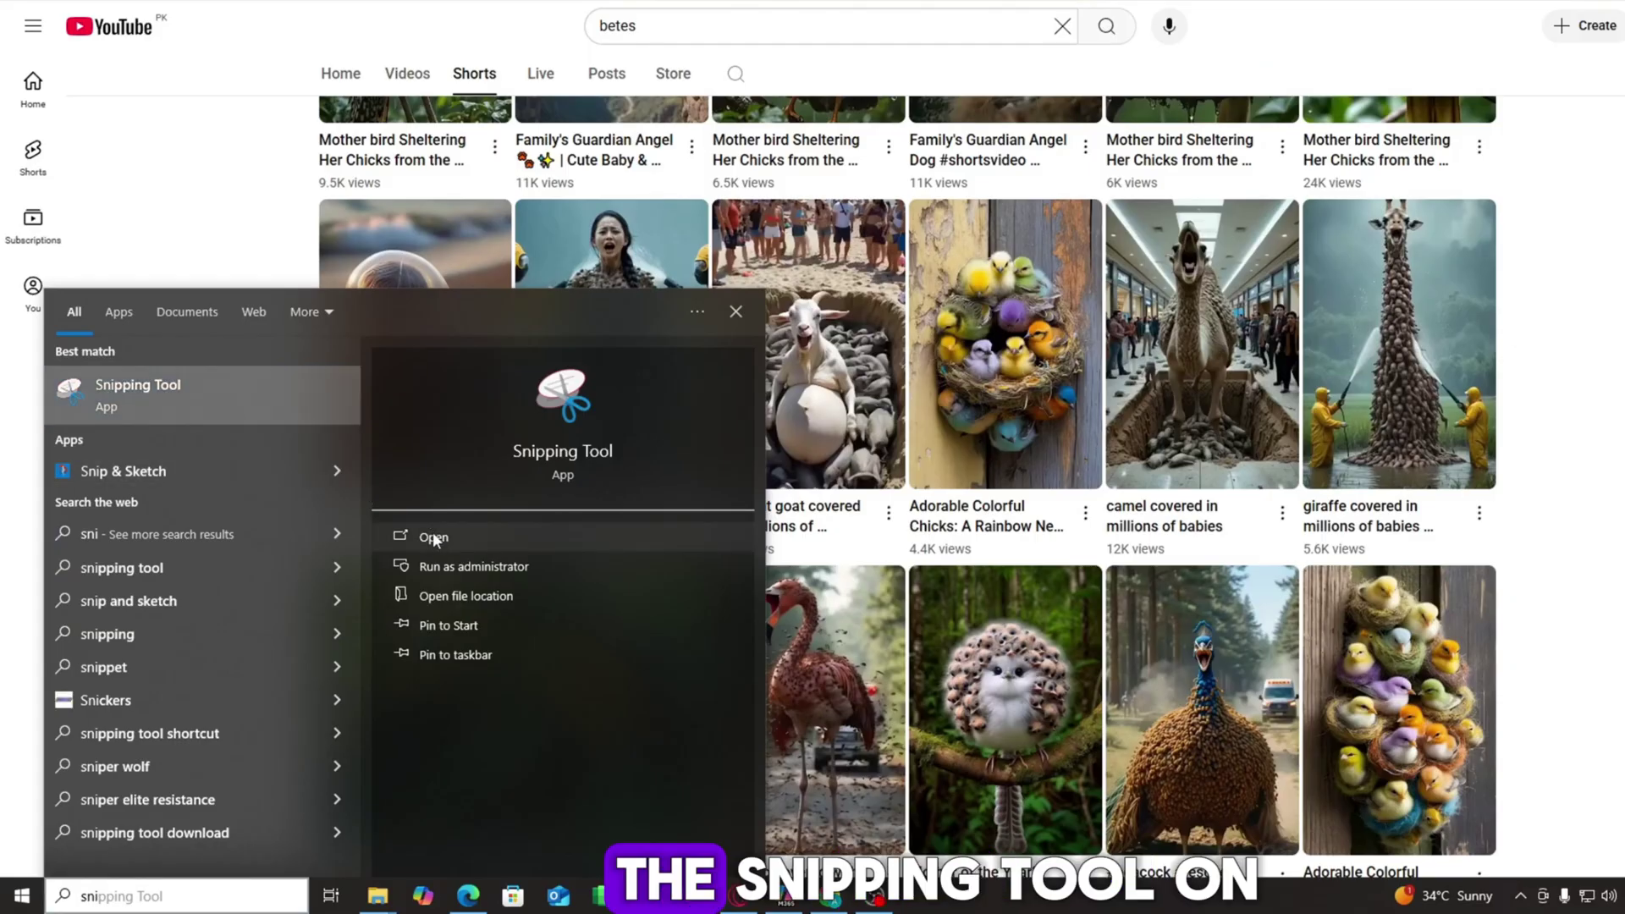
left_click(433, 536)
left_click(789, 143)
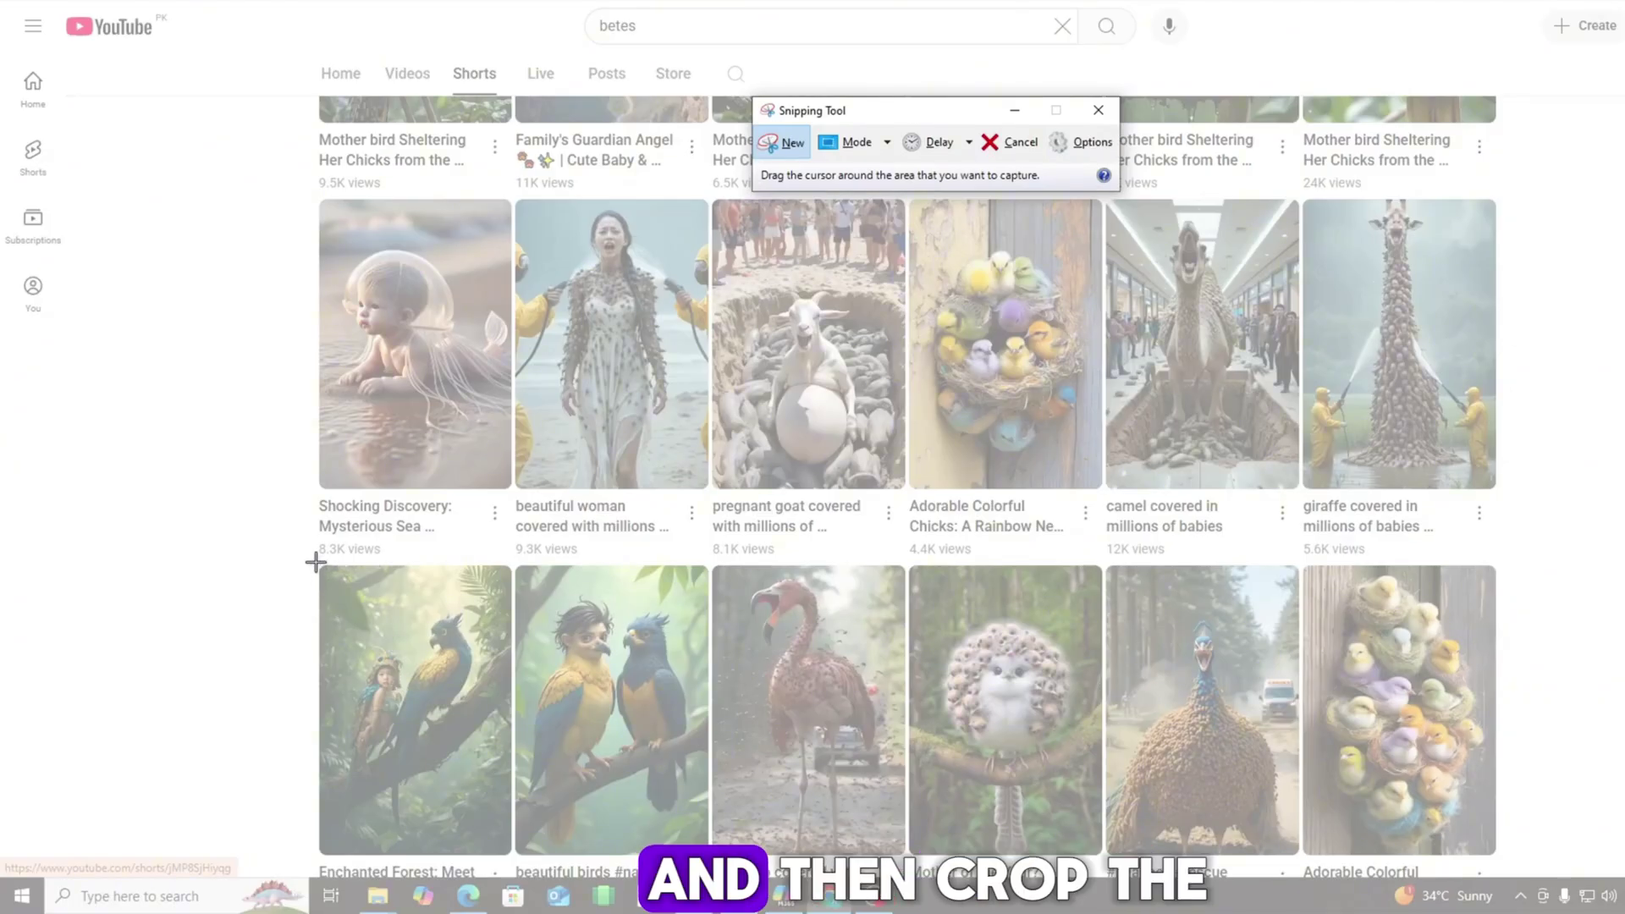
left_click_drag(514, 566, 712, 808)
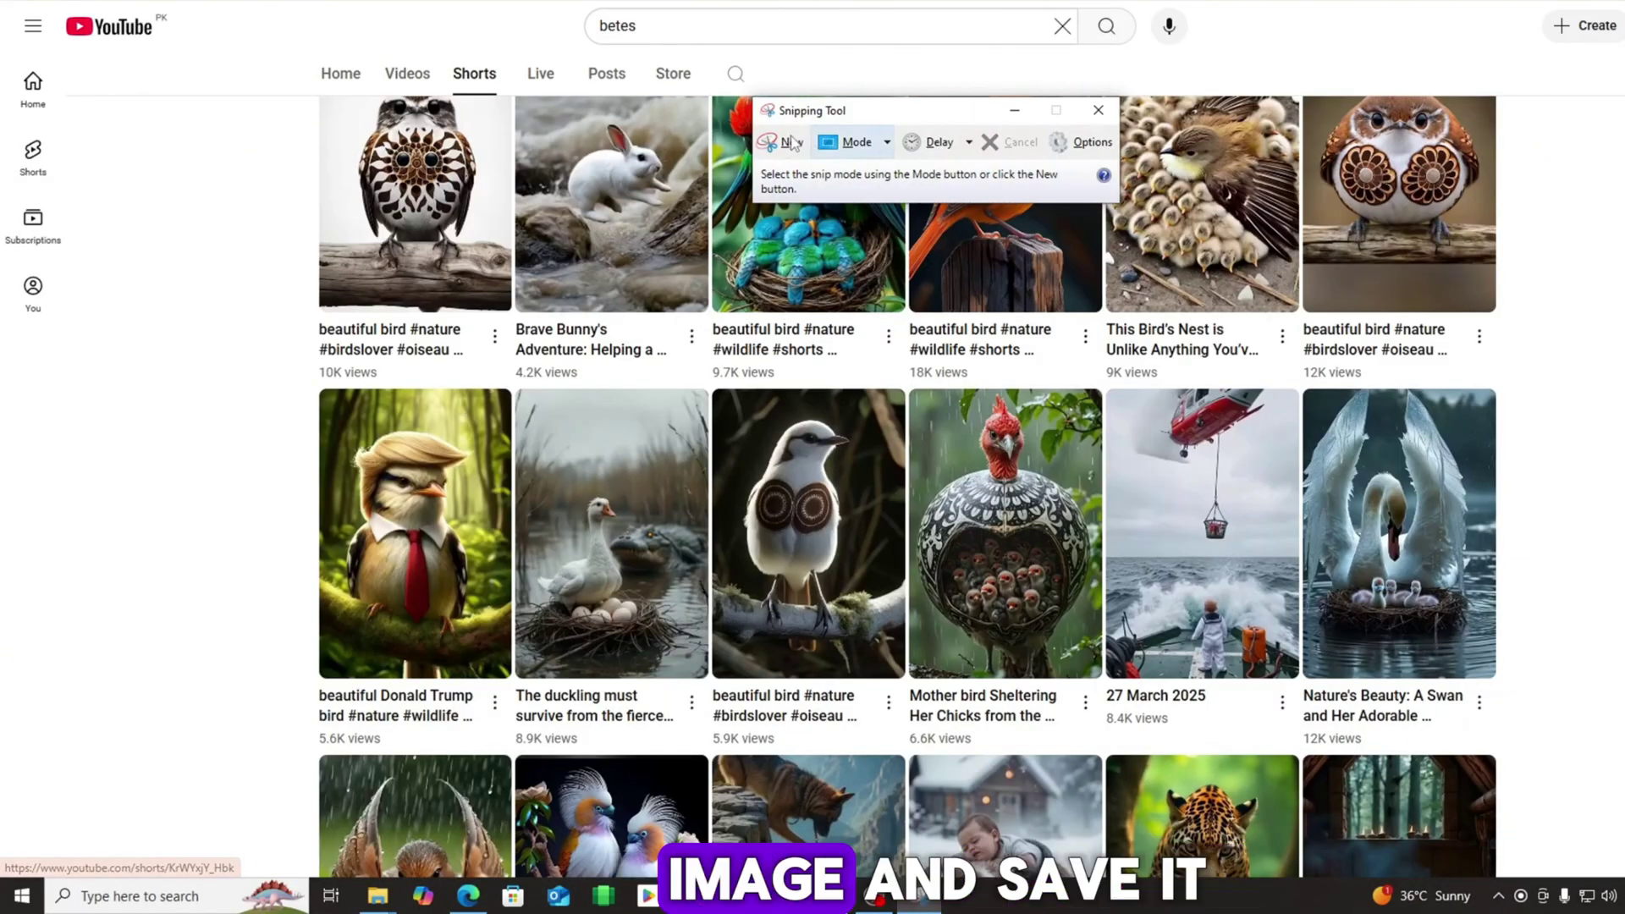
Capture the suited bird thumbnail with a new snip.
left_click(789, 142)
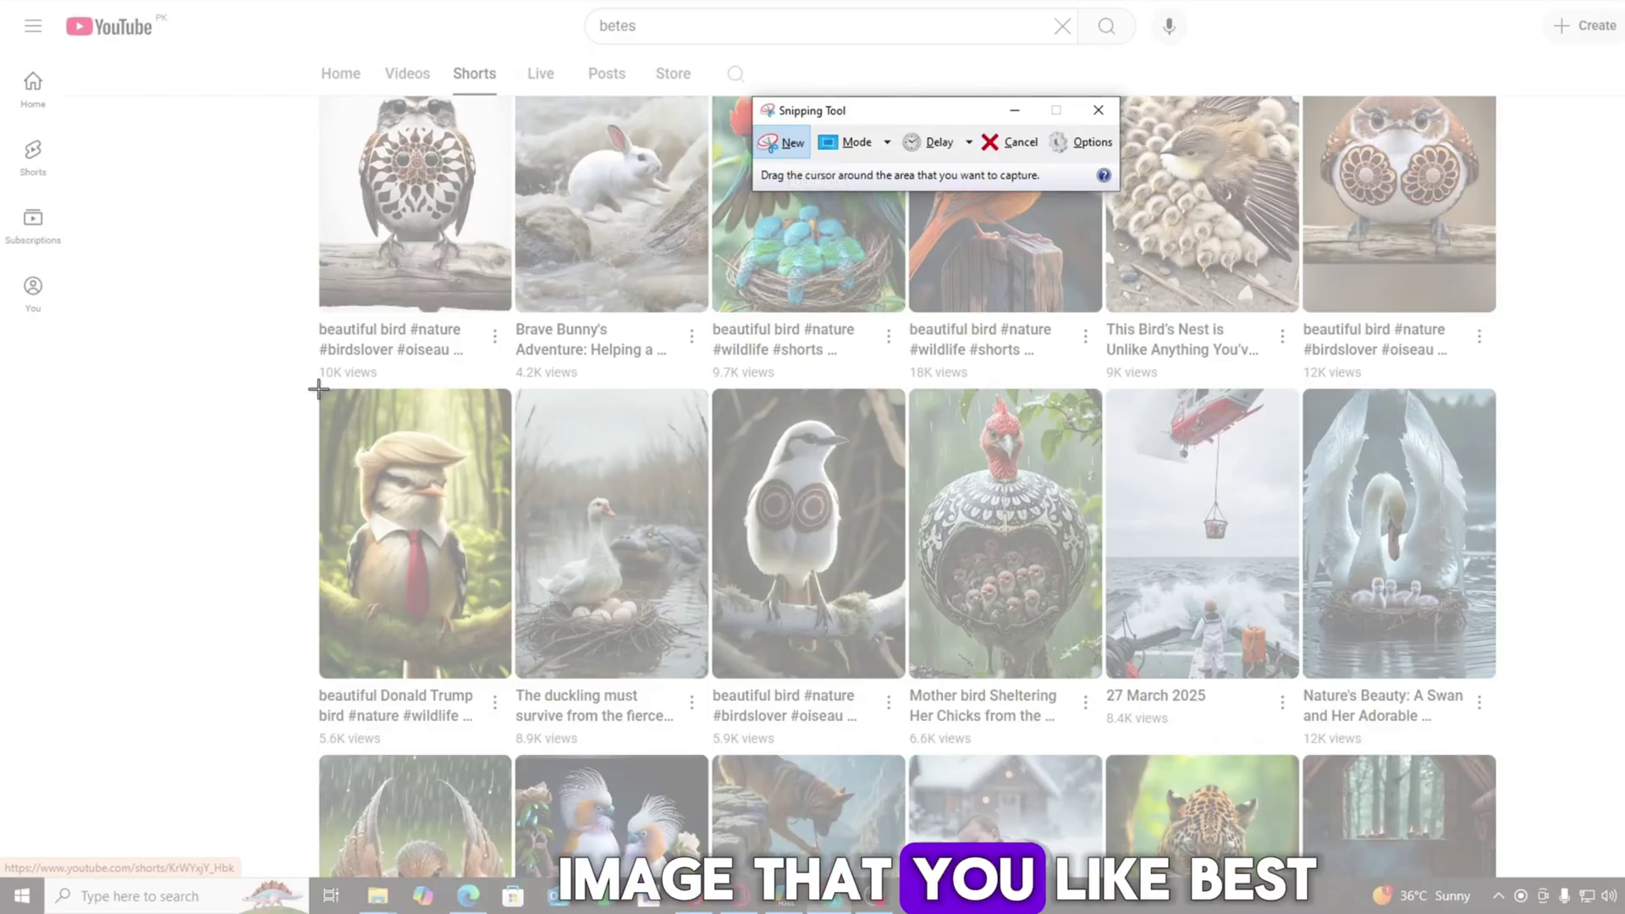
left_click_drag(318, 388, 401, 570)
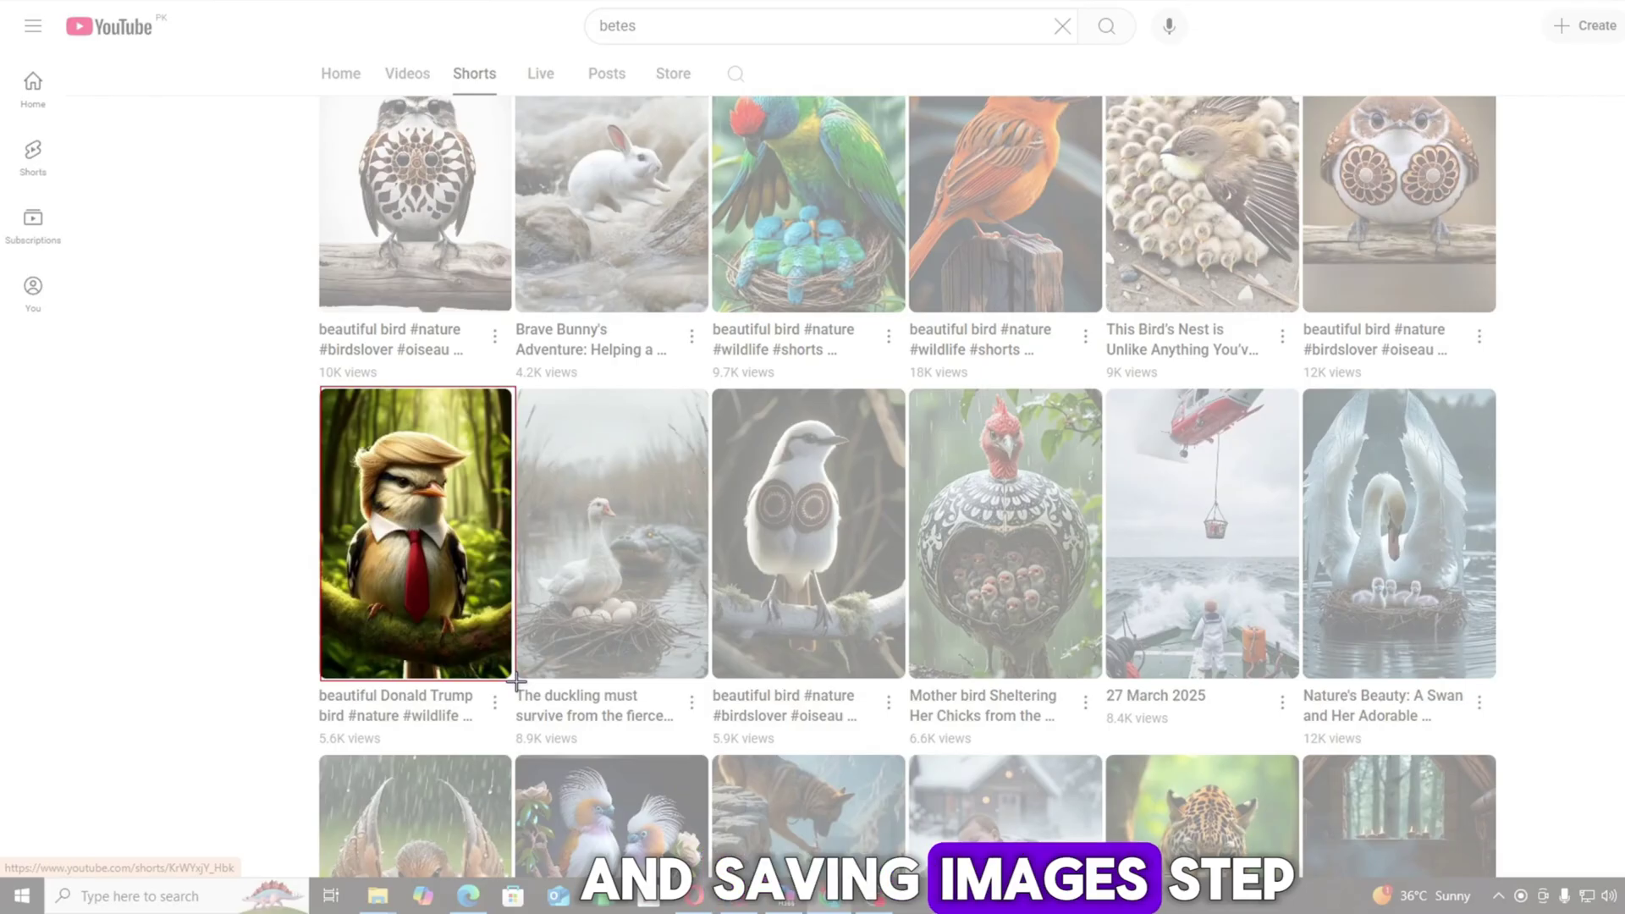
left_click_drag(516, 681, 517, 681)
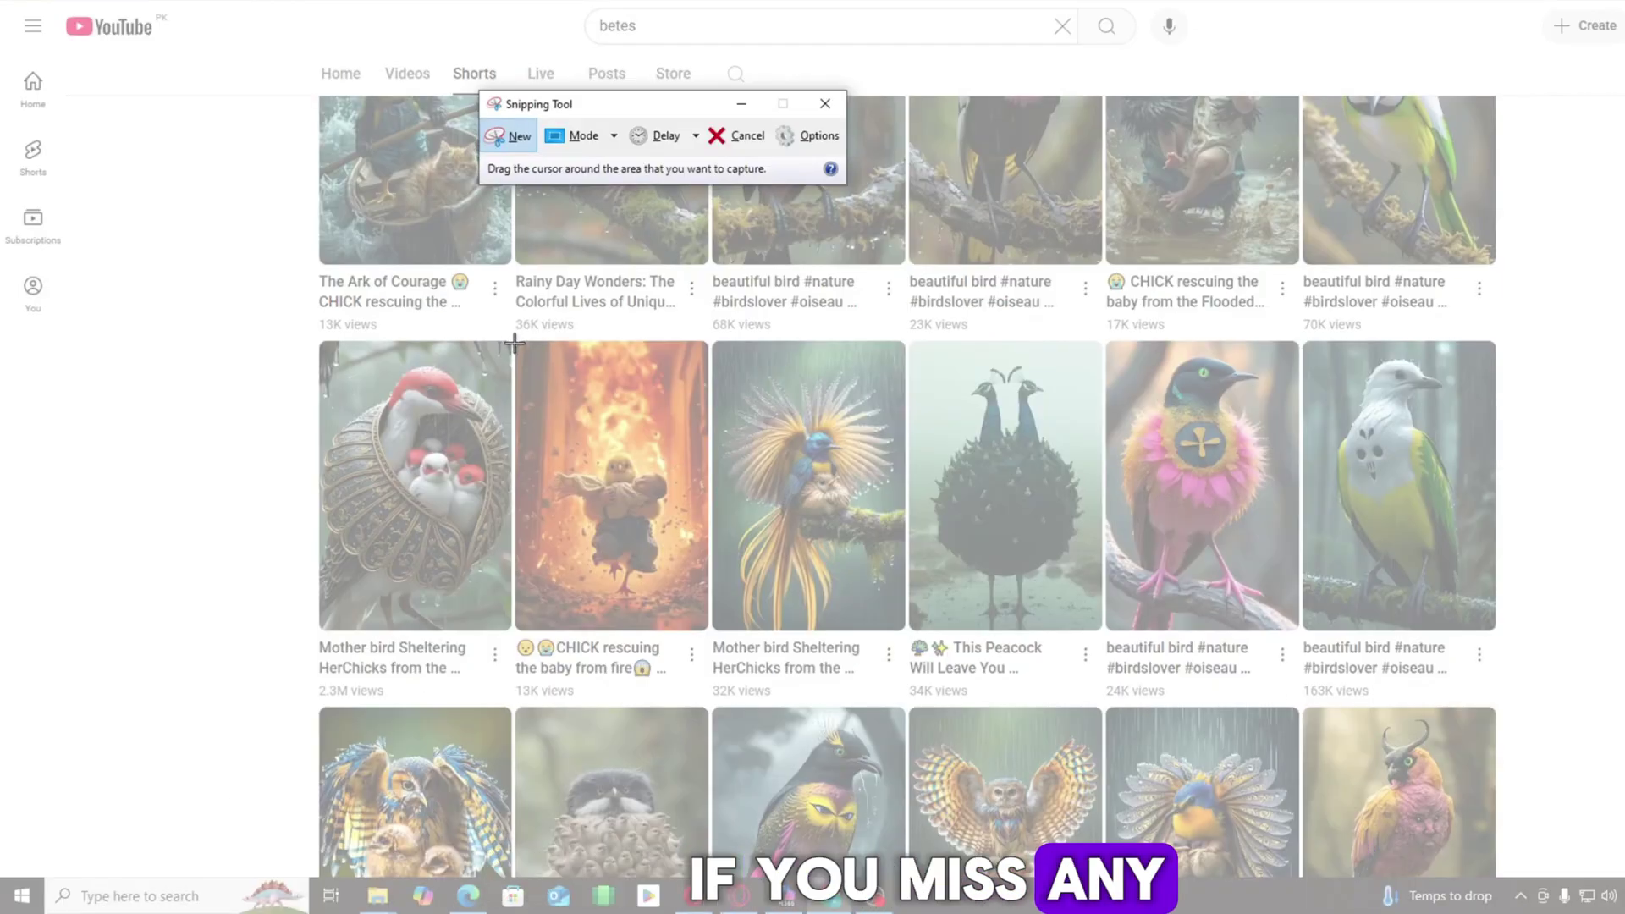
Capture the fire-chick thumbnail and save it as 55555 PNG in the birds image folder.
left_click_drag(514, 343, 515, 365)
mouse_move(587, 488)
left_mouse_down()
mouse_move(713, 555)
mouse_move(711, 632)
left_mouse_up()
left_click(465, 262)
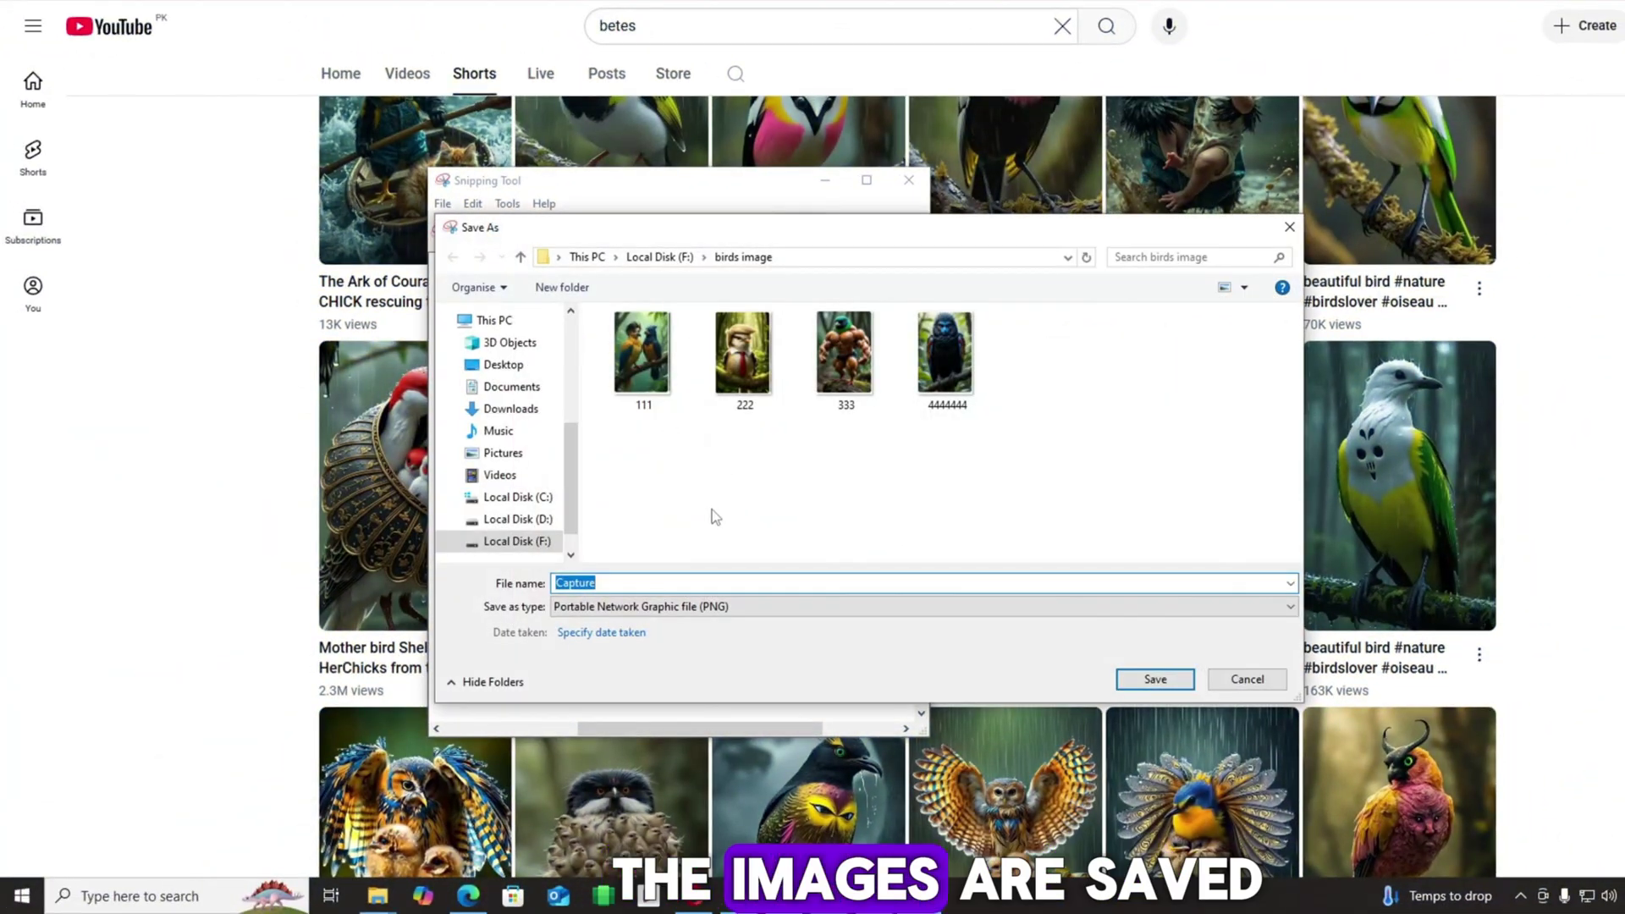
type("55555")
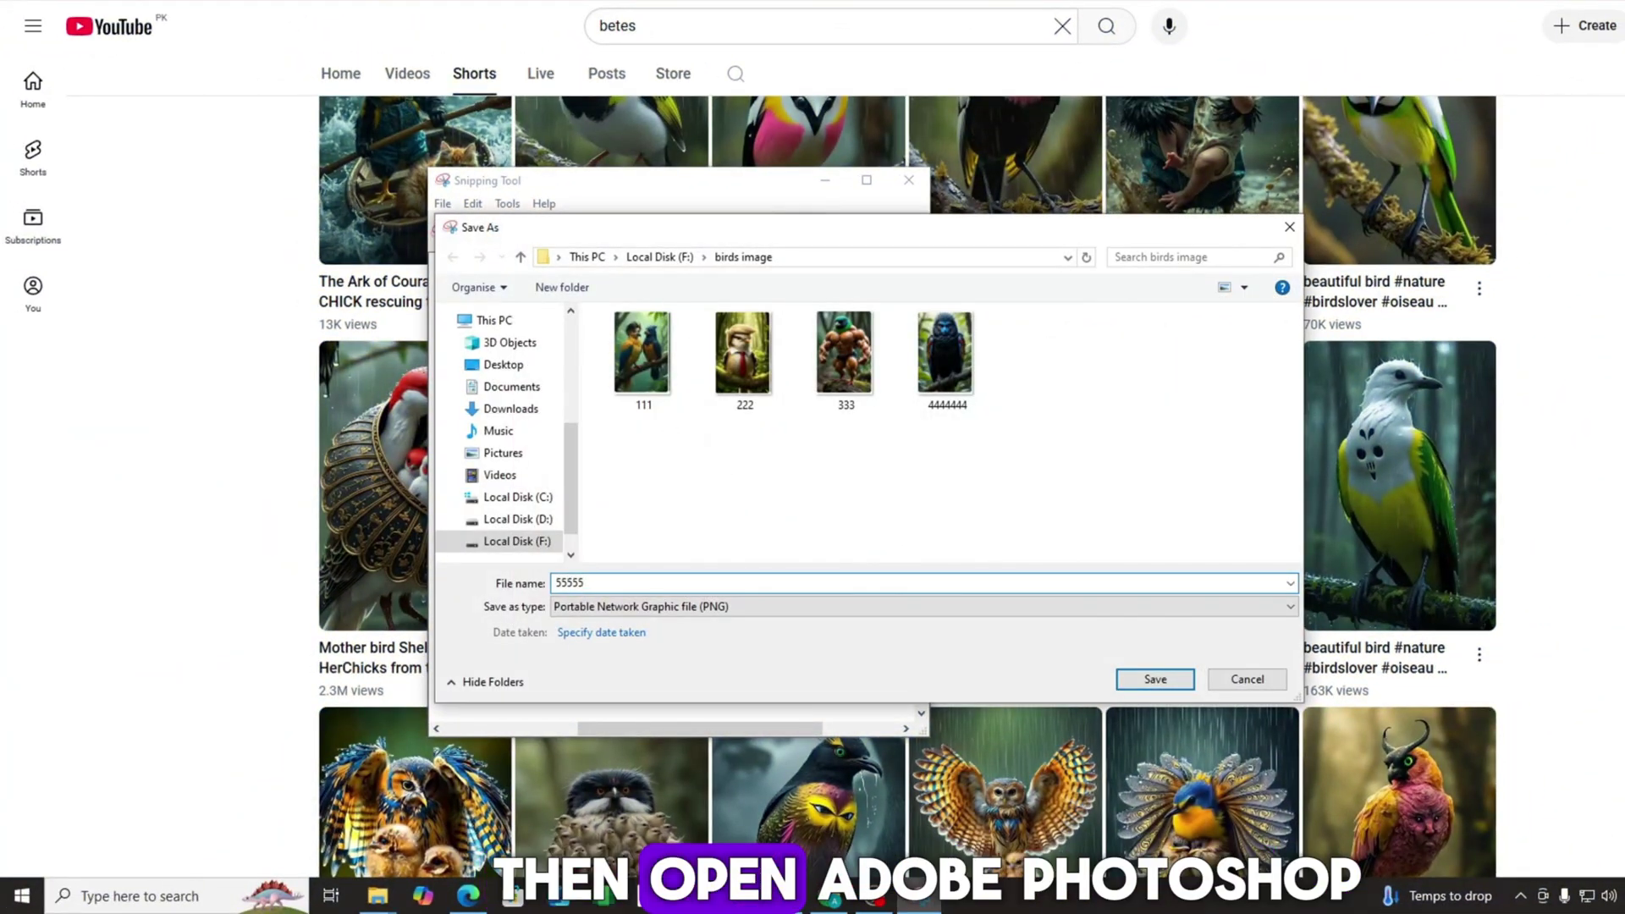
key("Return")
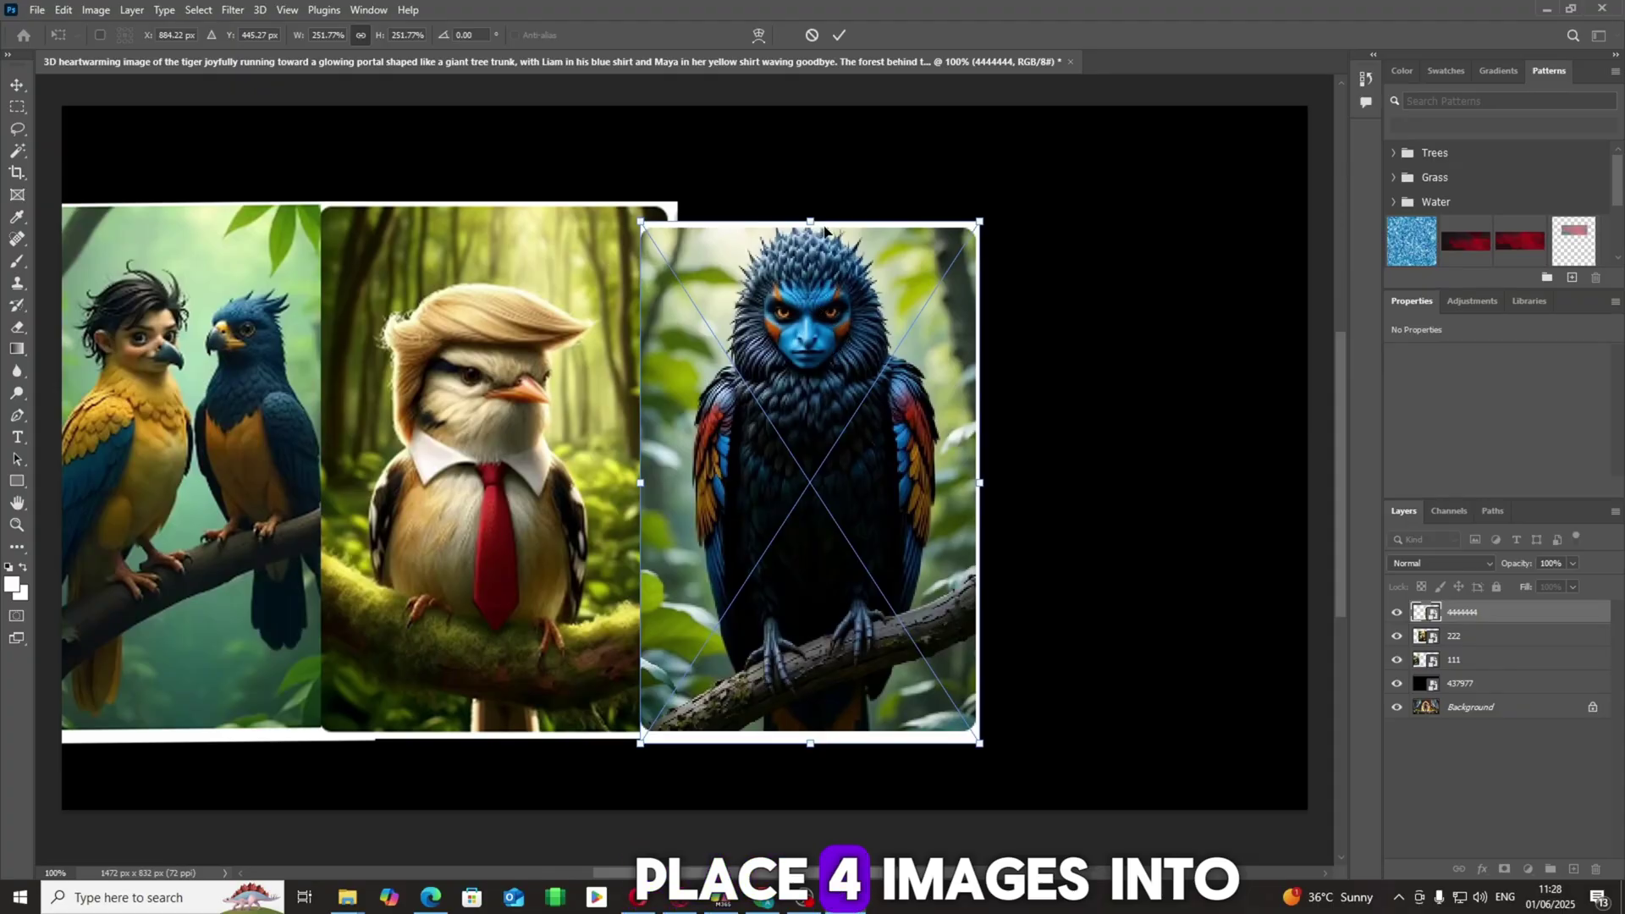
Resize and align the blue bird image so its edges line up with the others.
left_click_drag(812, 224, 811, 202)
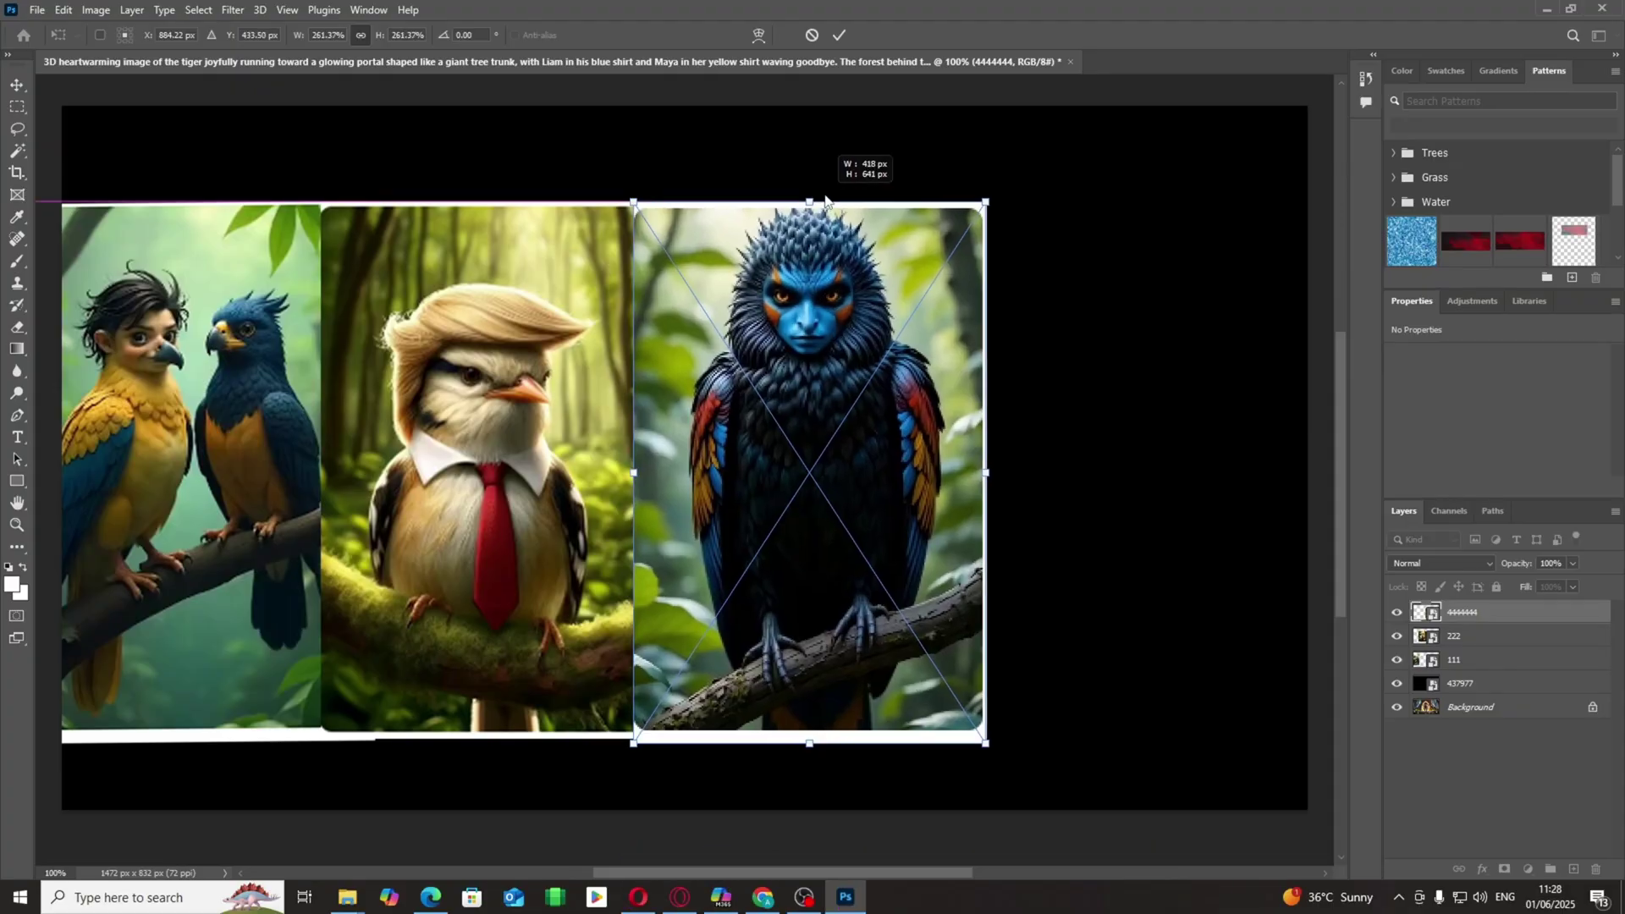
left_click_drag(827, 359, 826, 353)
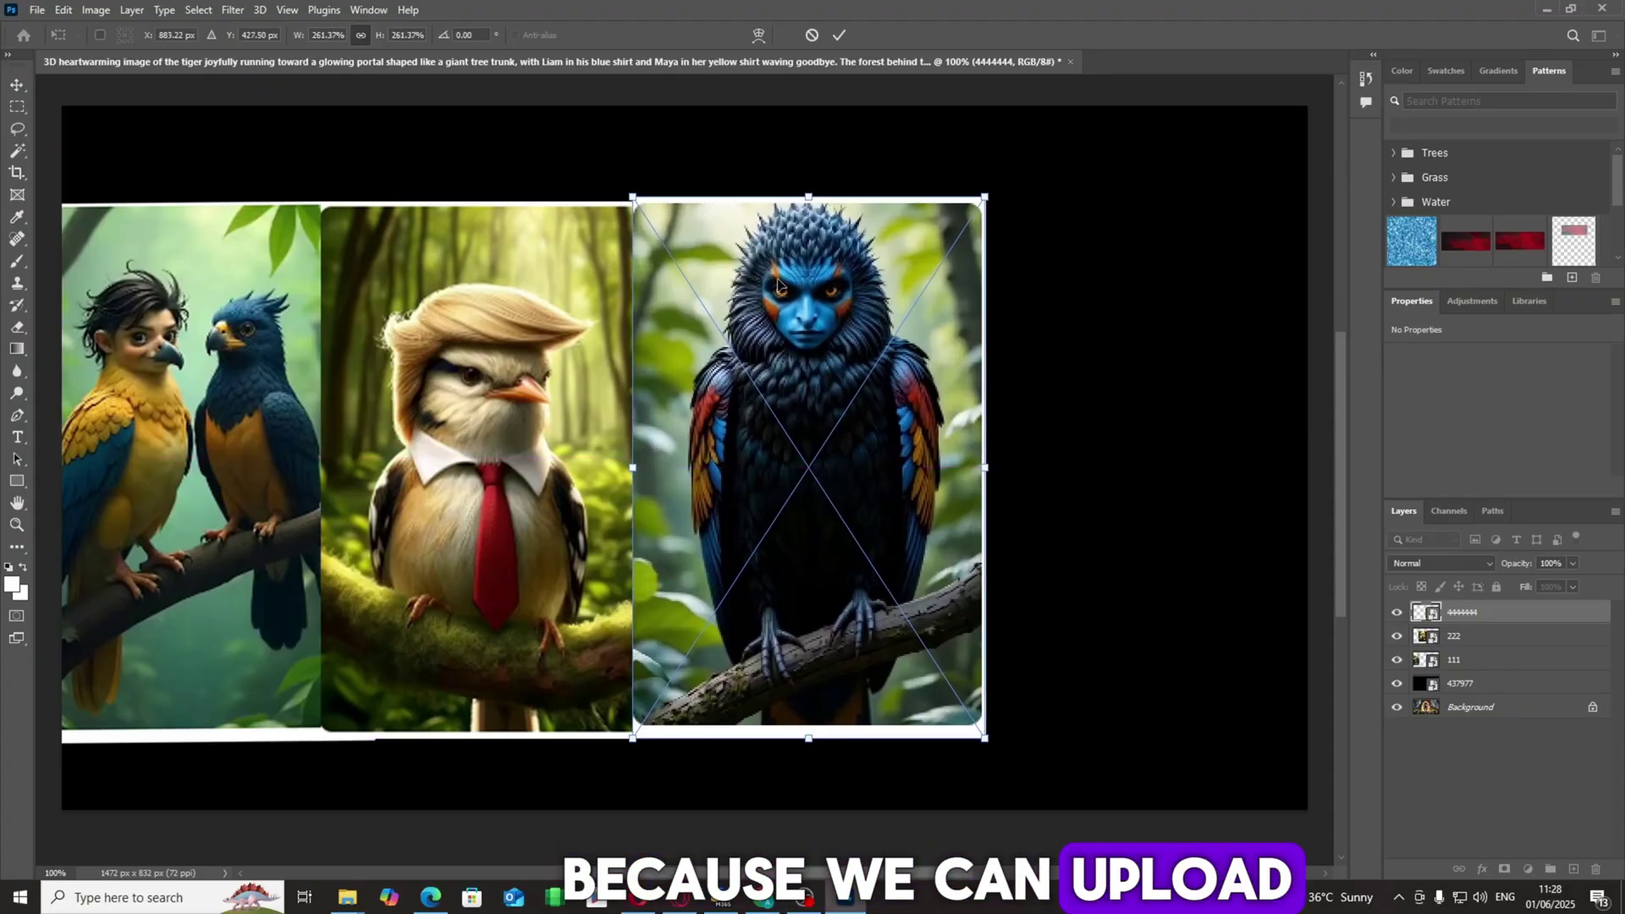
left_click_drag(809, 195, 814, 204)
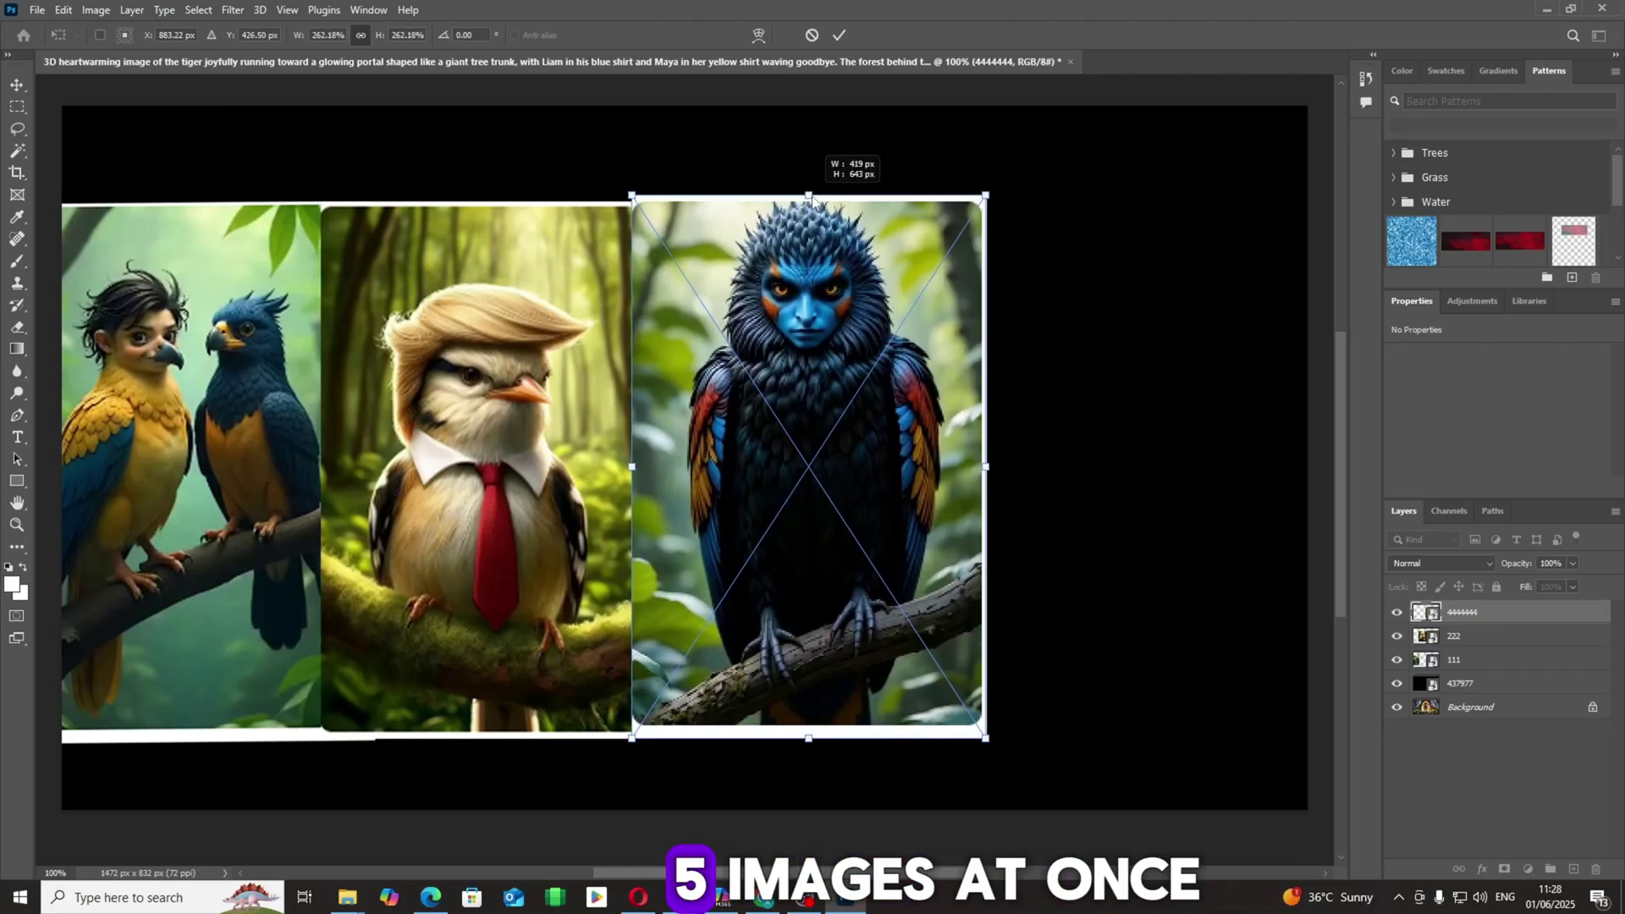
left_click_drag(810, 203, 813, 201)
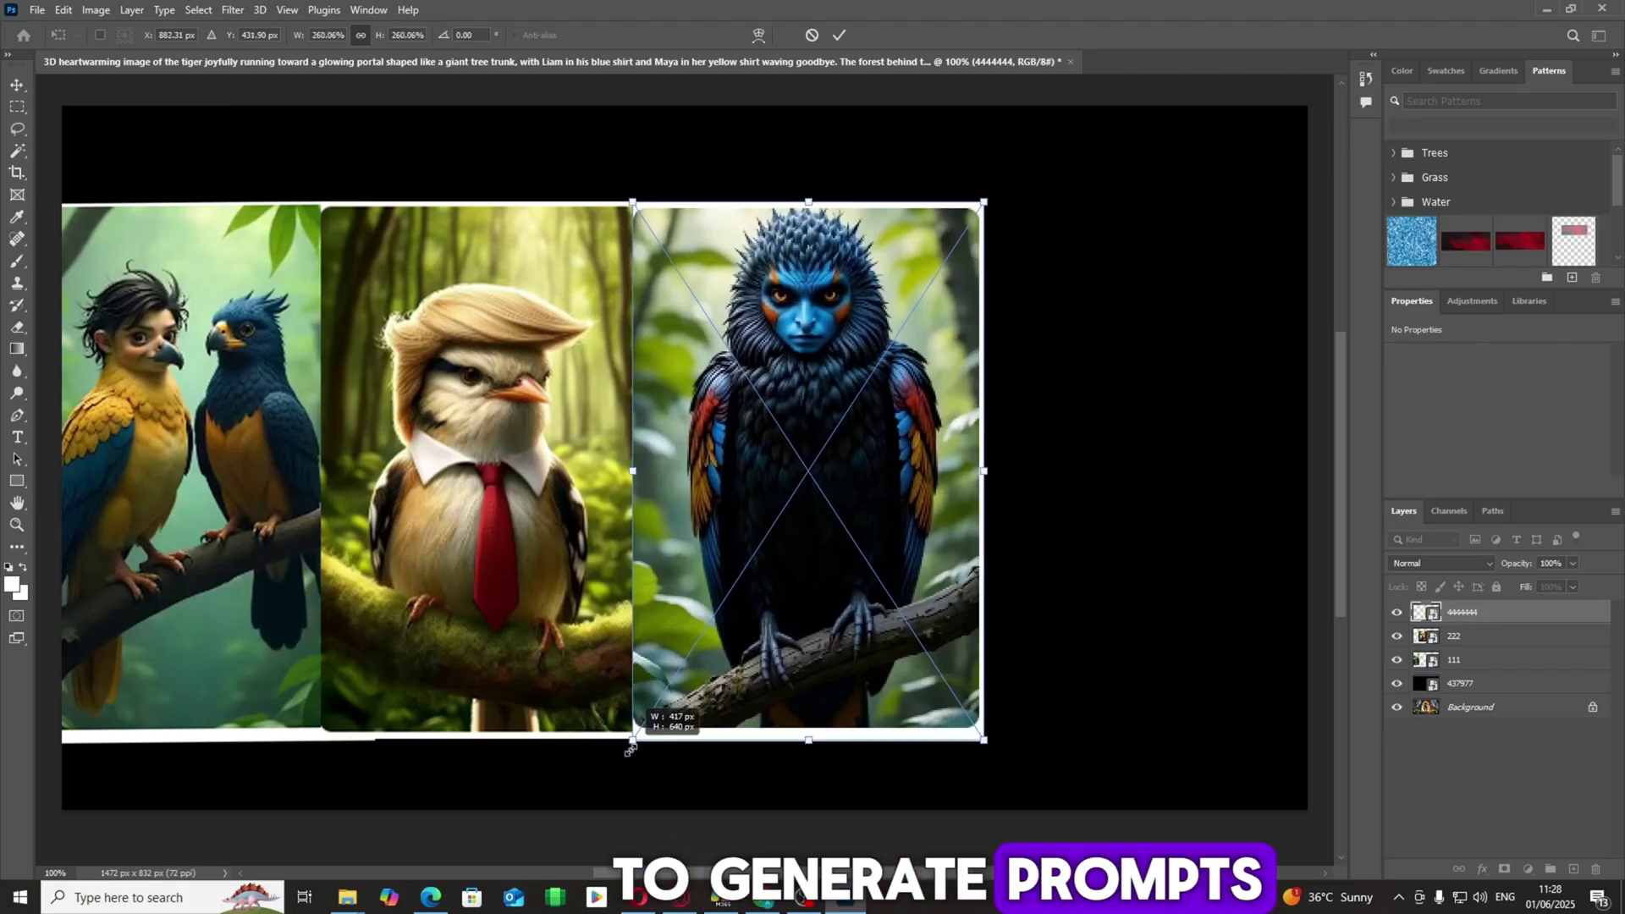
left_click_drag(632, 739, 634, 757)
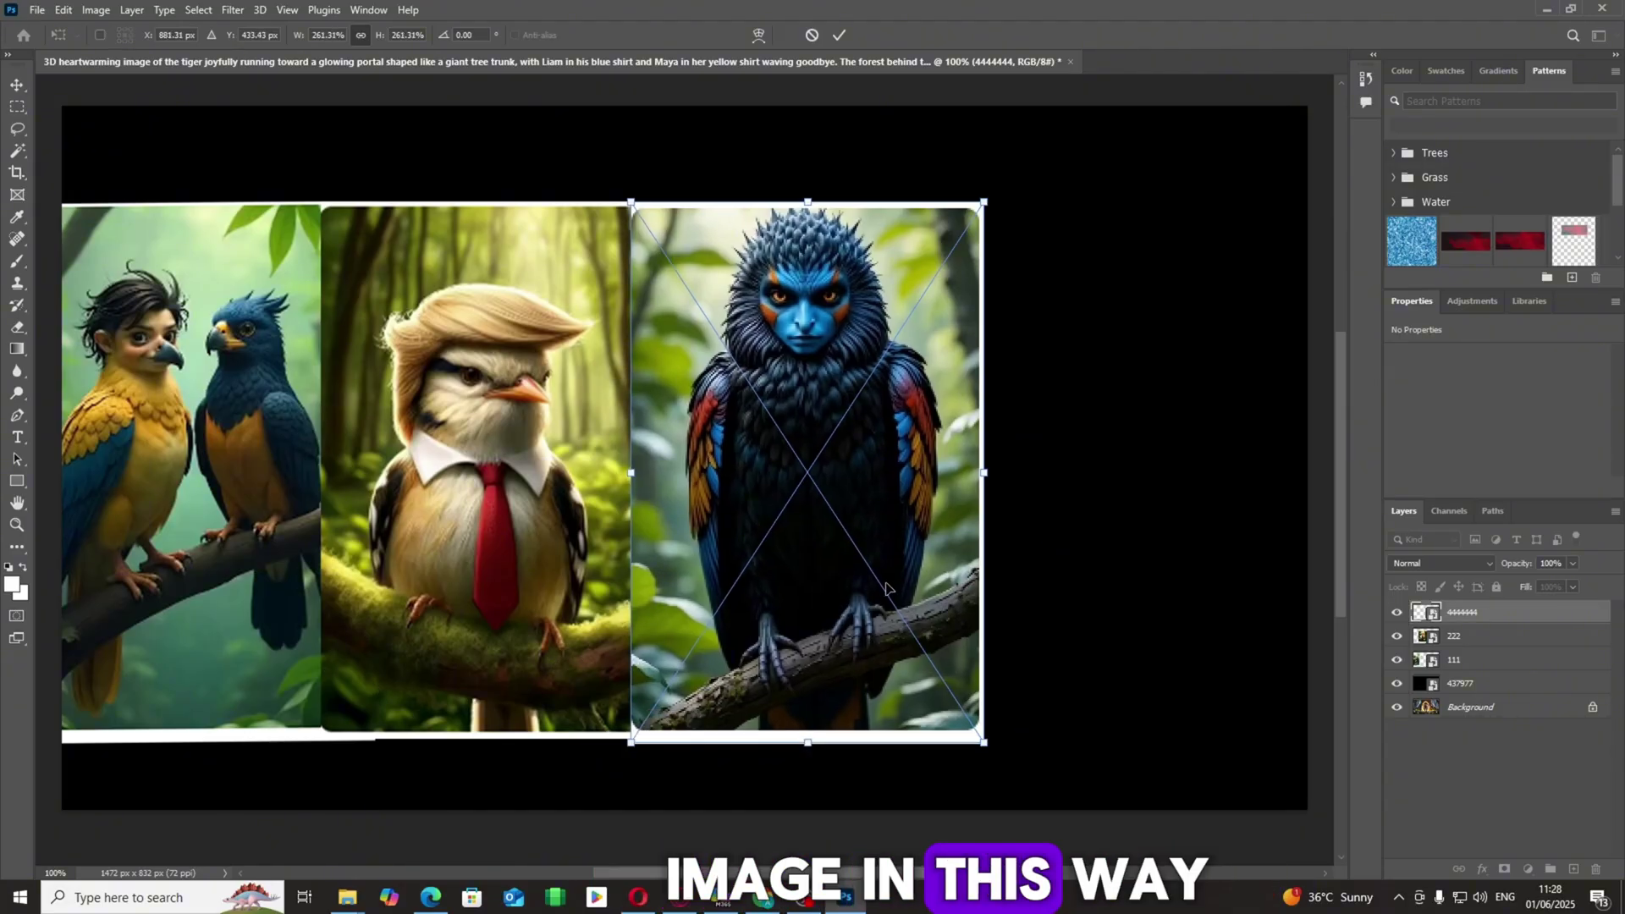
key("Return")
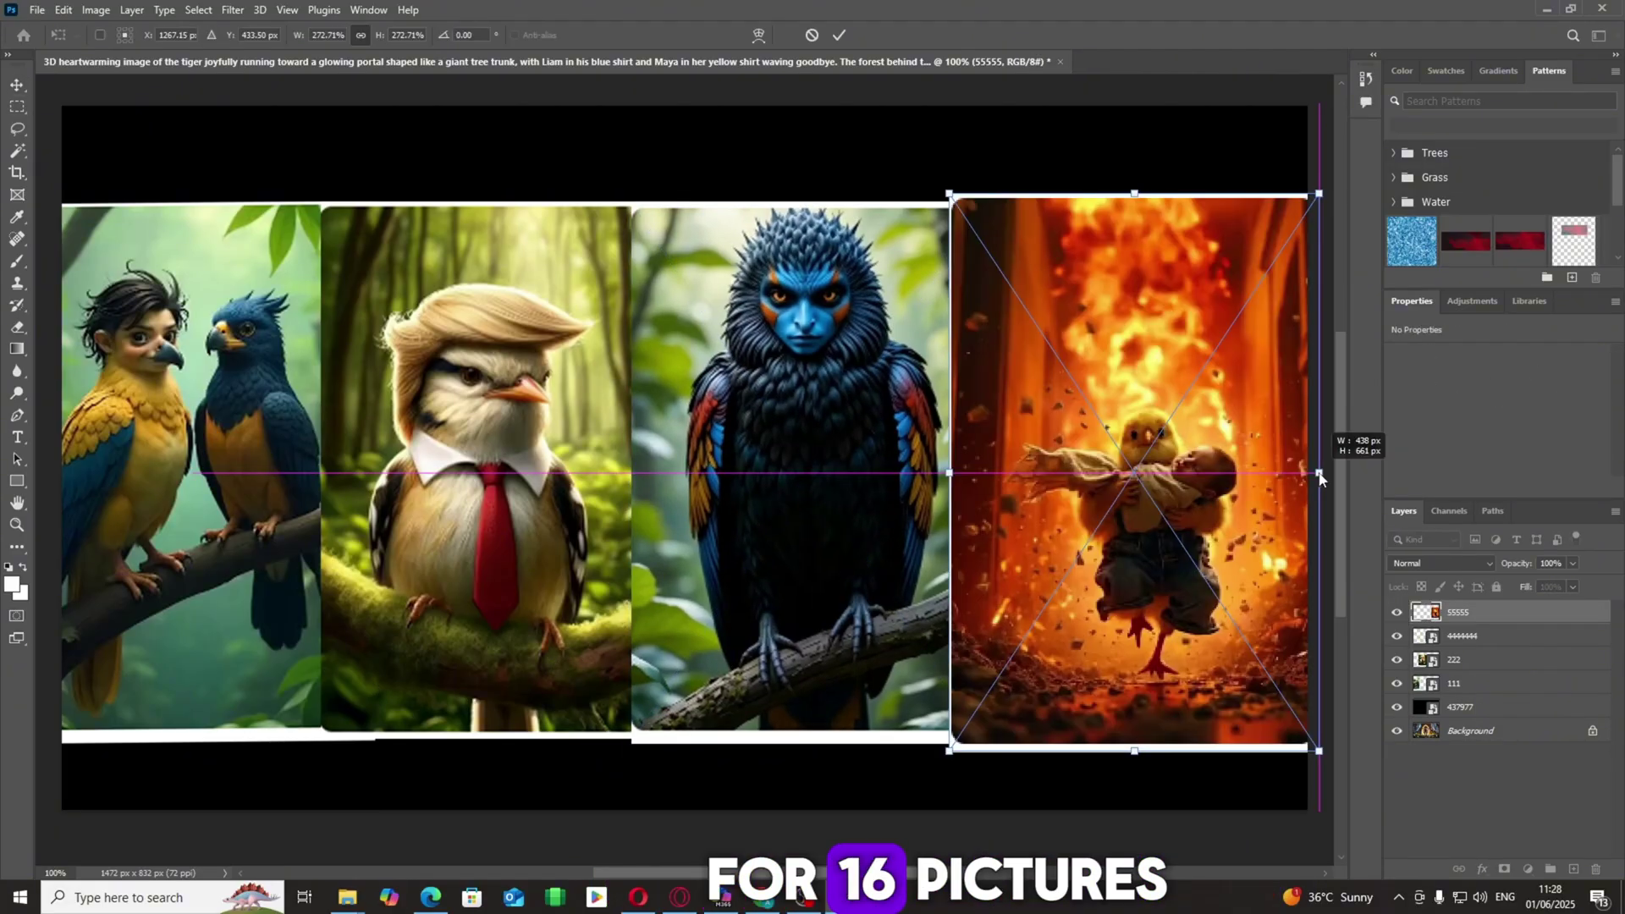
Narrow the fire-chick image to fit the canvas, completing the four-bird collage.
left_click_drag(1320, 478, 1309, 475)
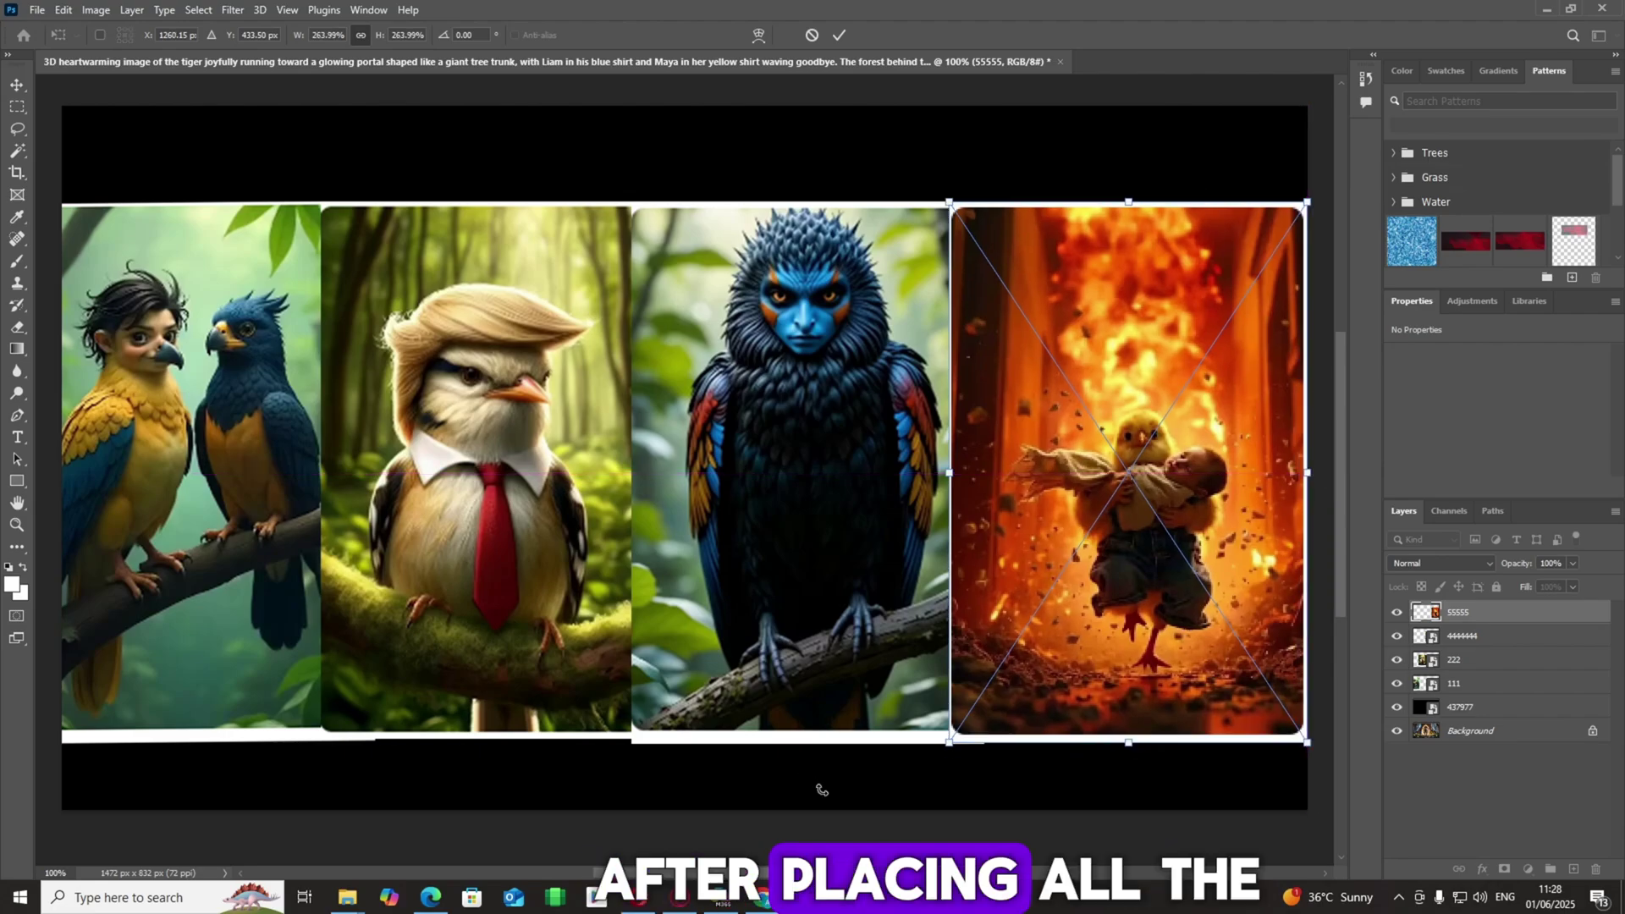
key("Return")
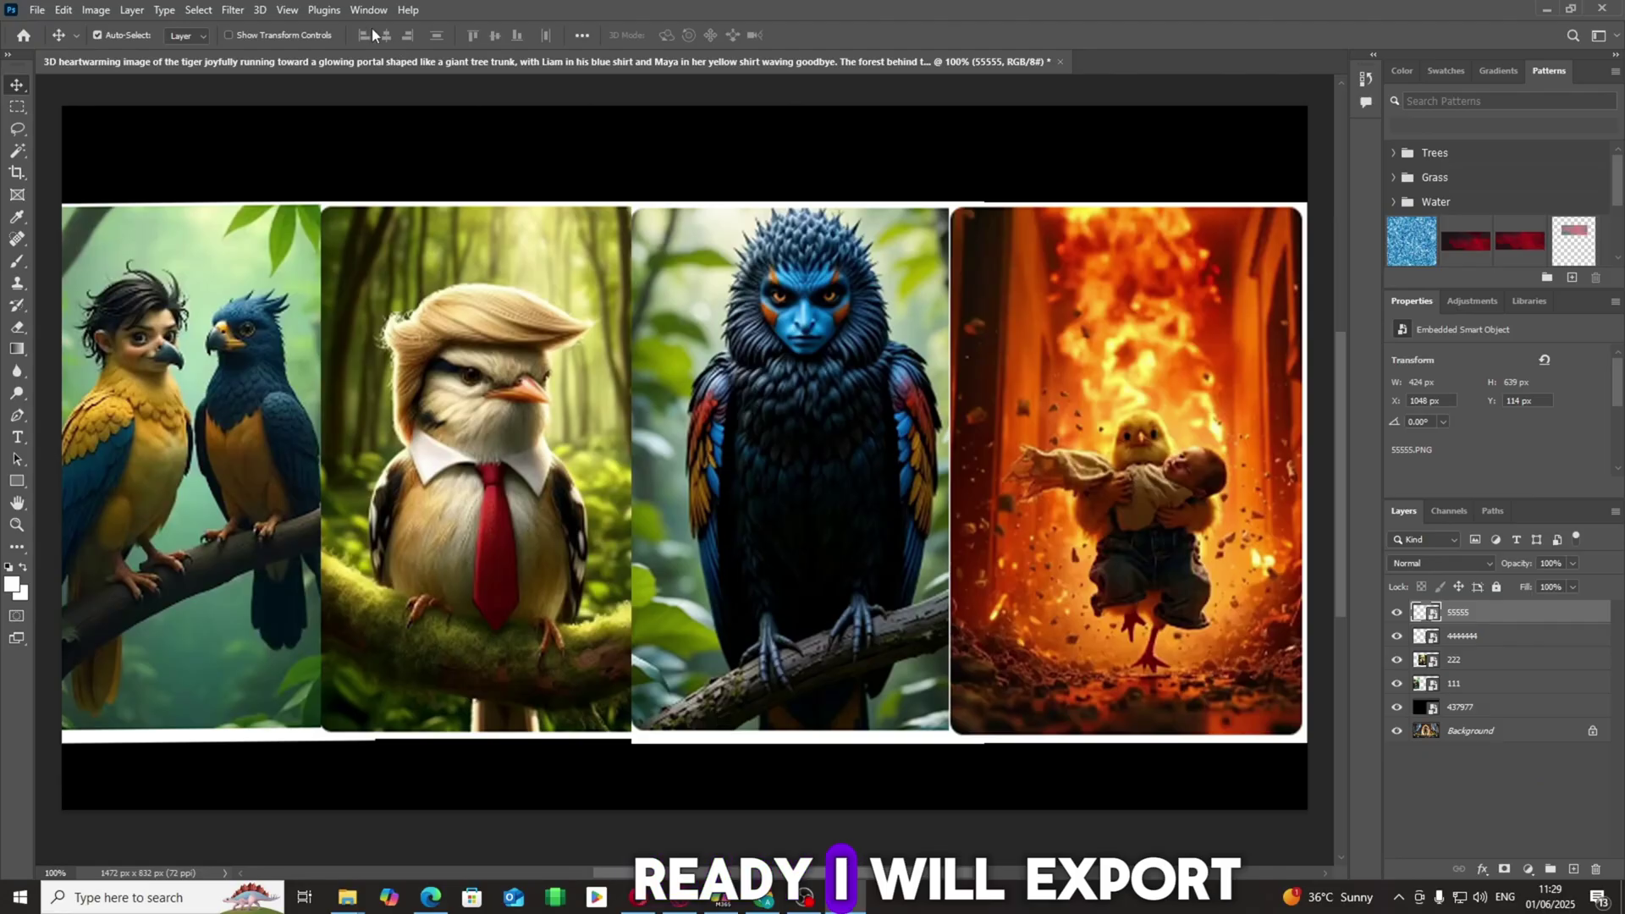
left_click(43, 10)
left_click(386, 284)
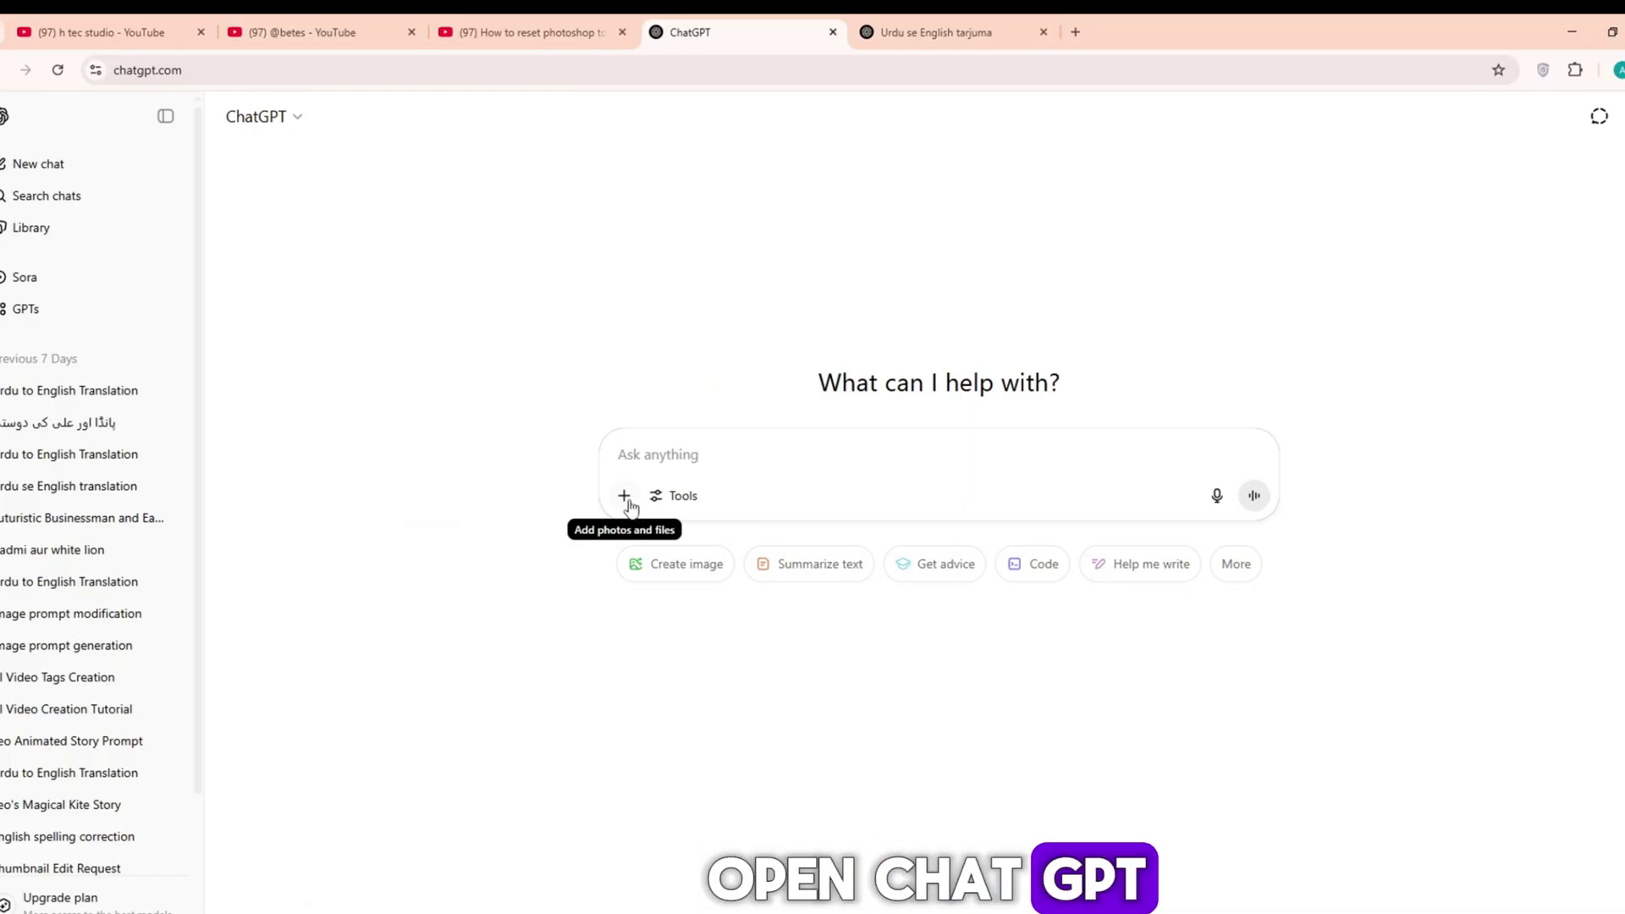
Attach 'birds final' from the birds image folder and send the request for four matching prompts.
left_click(624, 495)
left_click(516, 609)
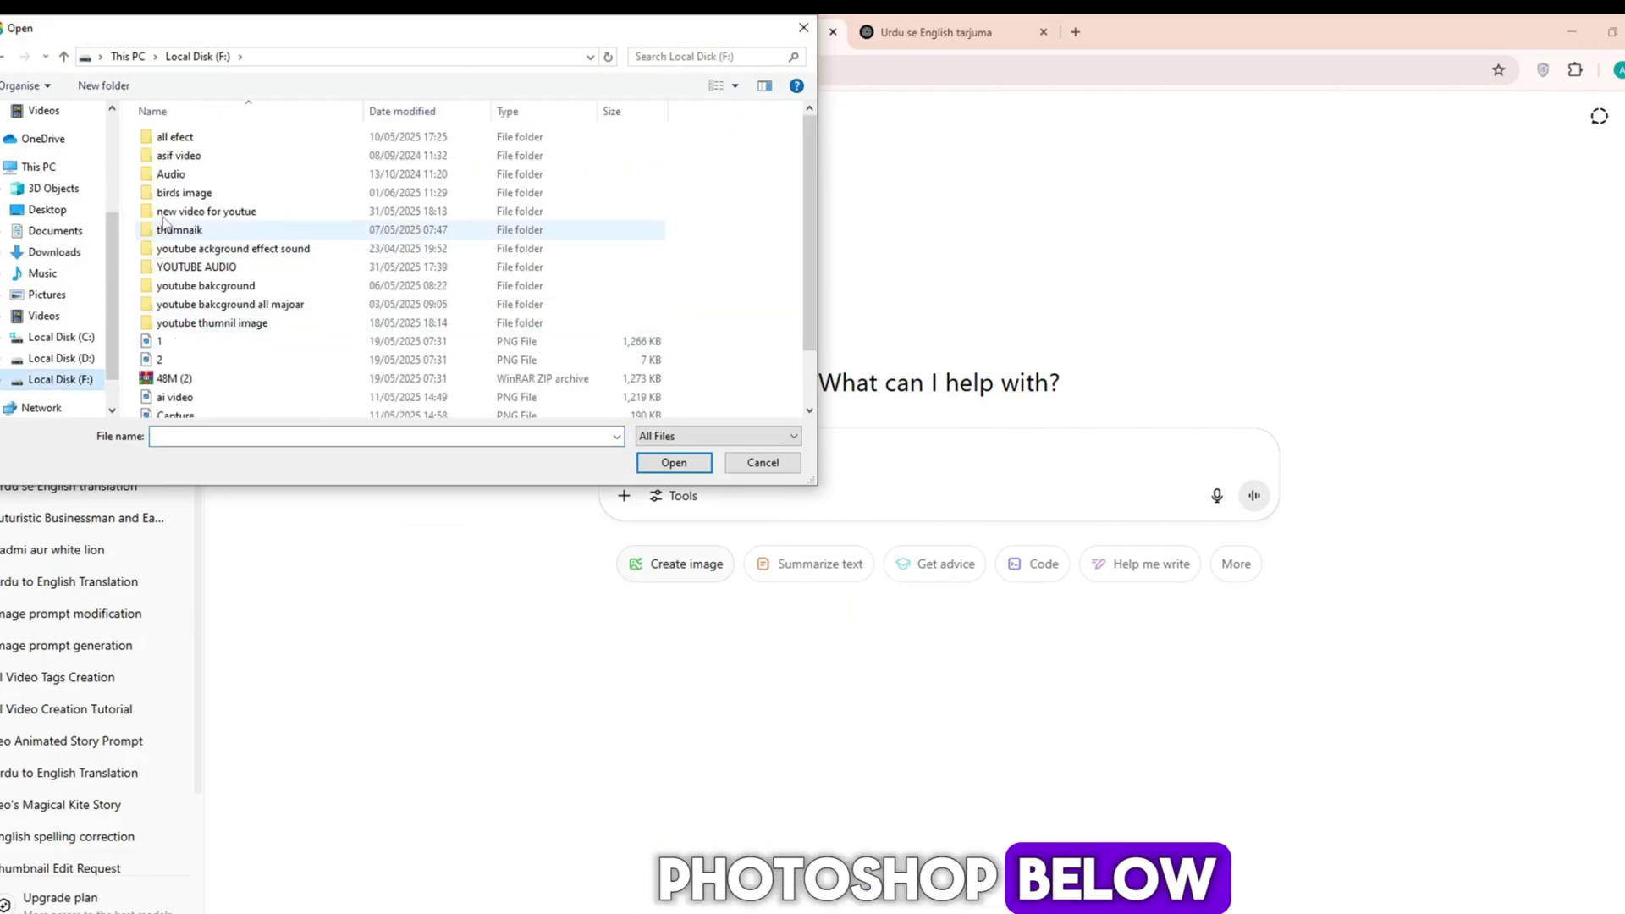
double_click(178, 194)
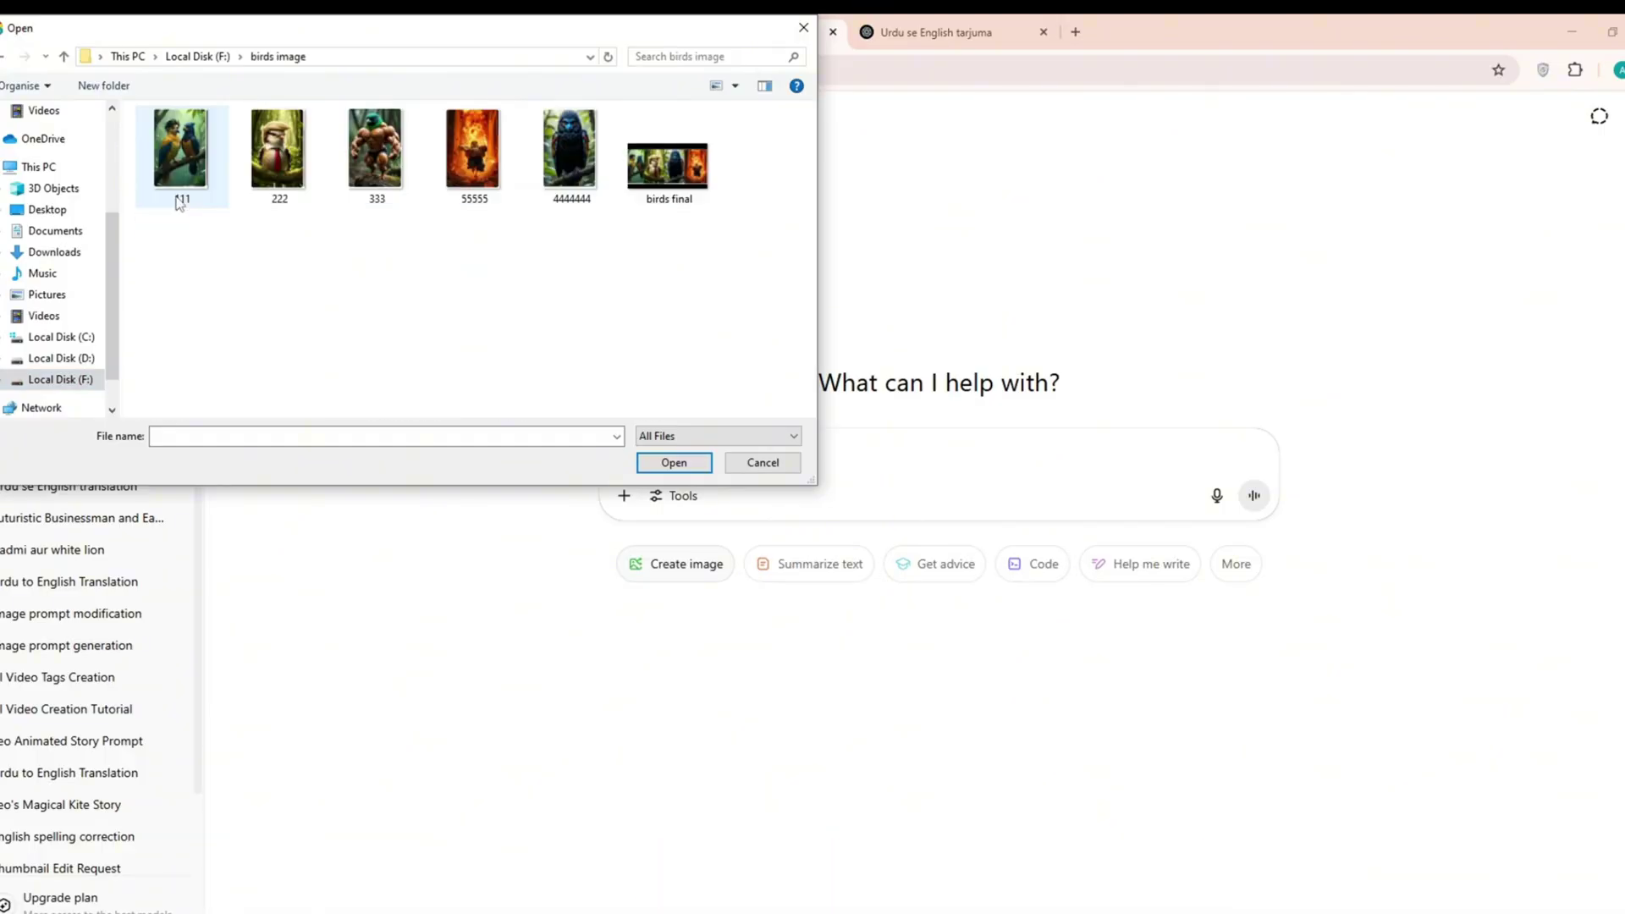
double_click(660, 159)
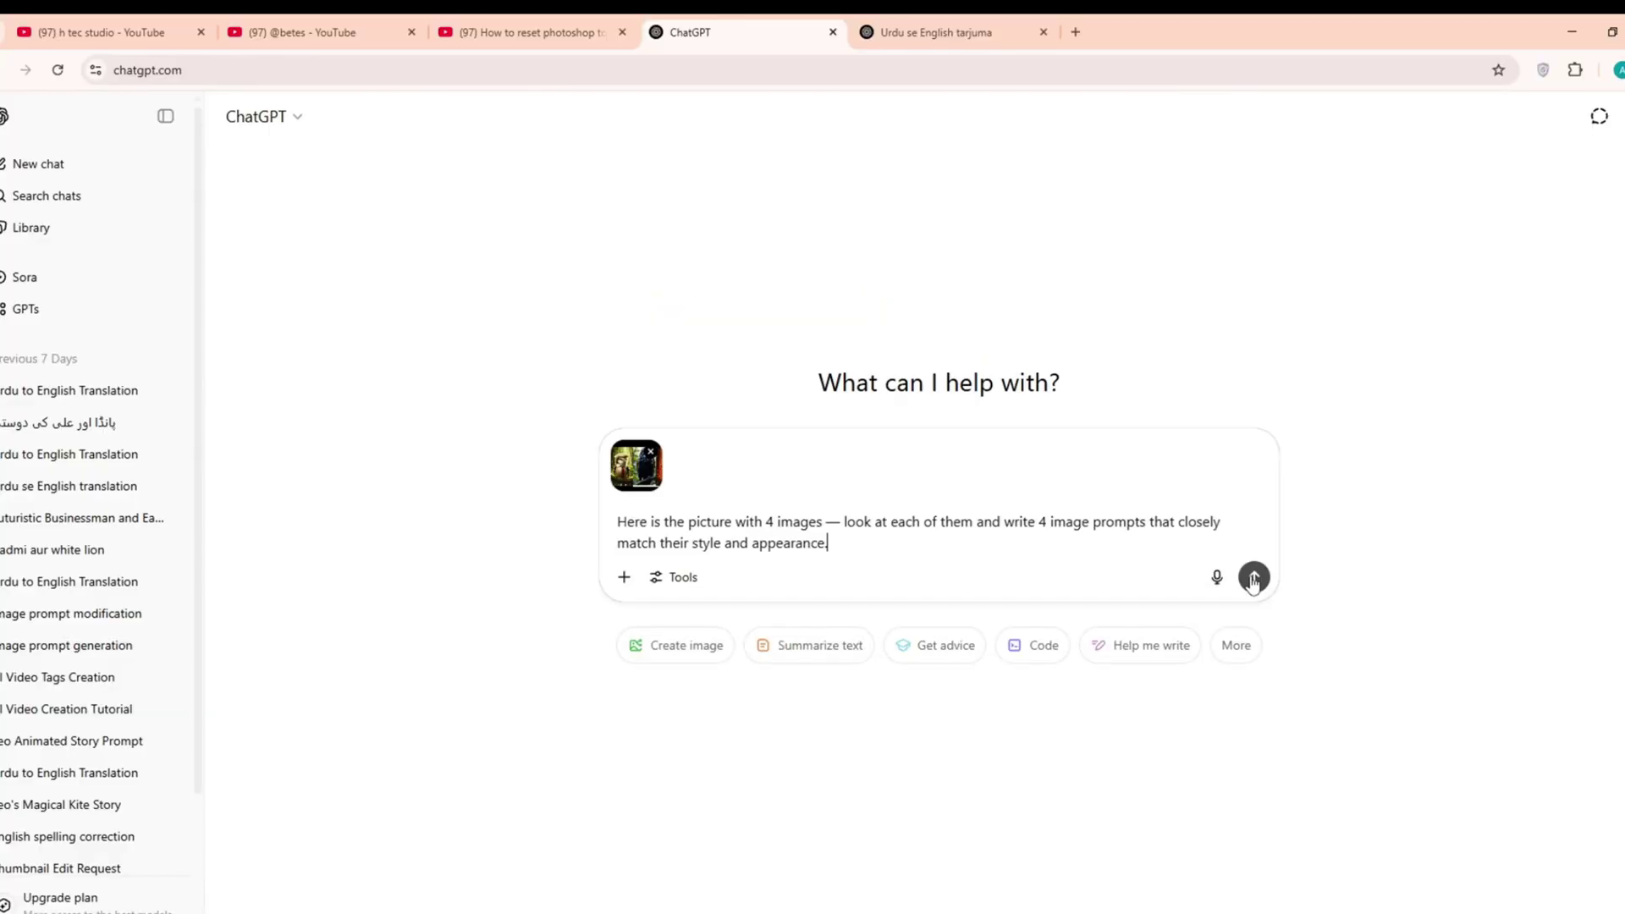
left_click(1452, 683)
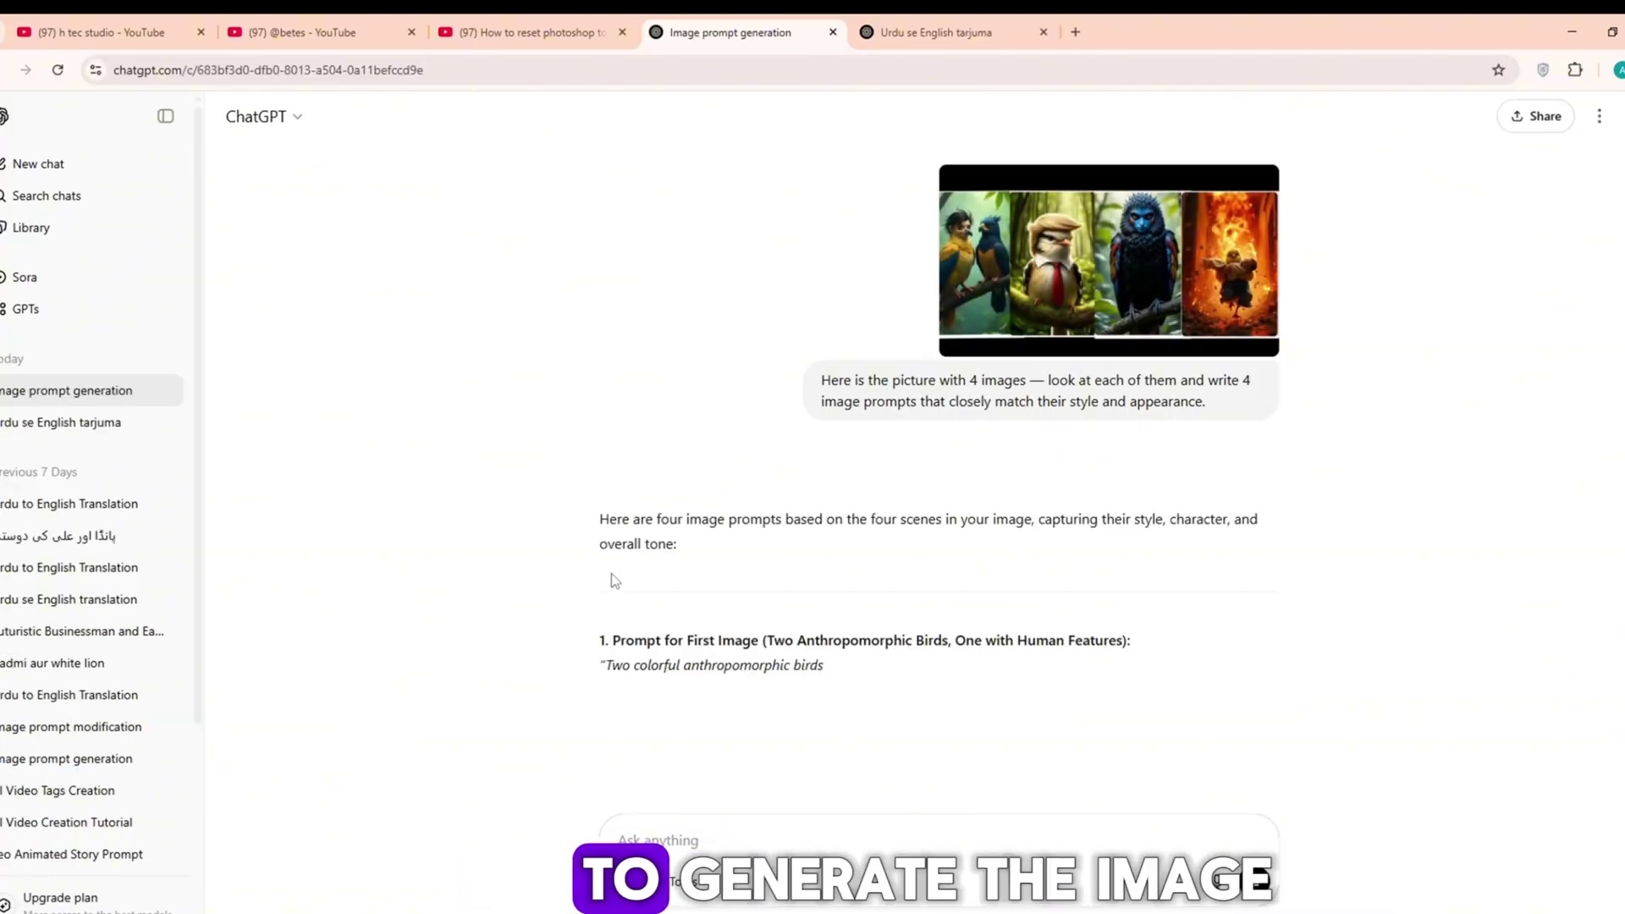
scroll(611, 573, "down", 5)
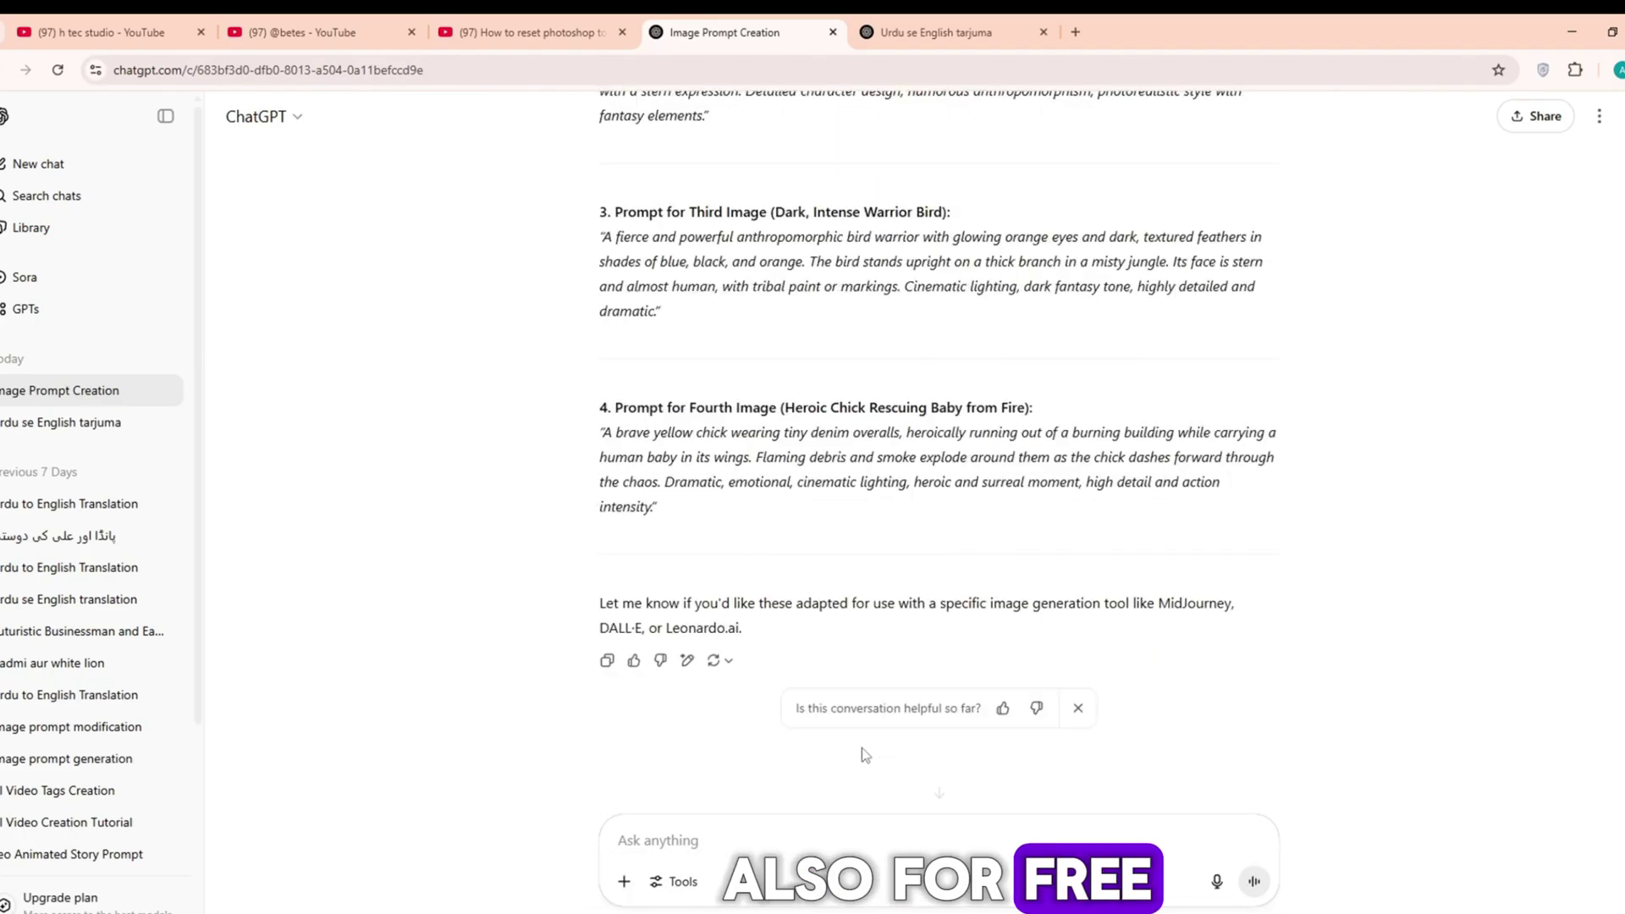
Open piclumen.com, set aspect ratio to 9:16, and download the two-birds image.
key("ctrl+t")
type("p")
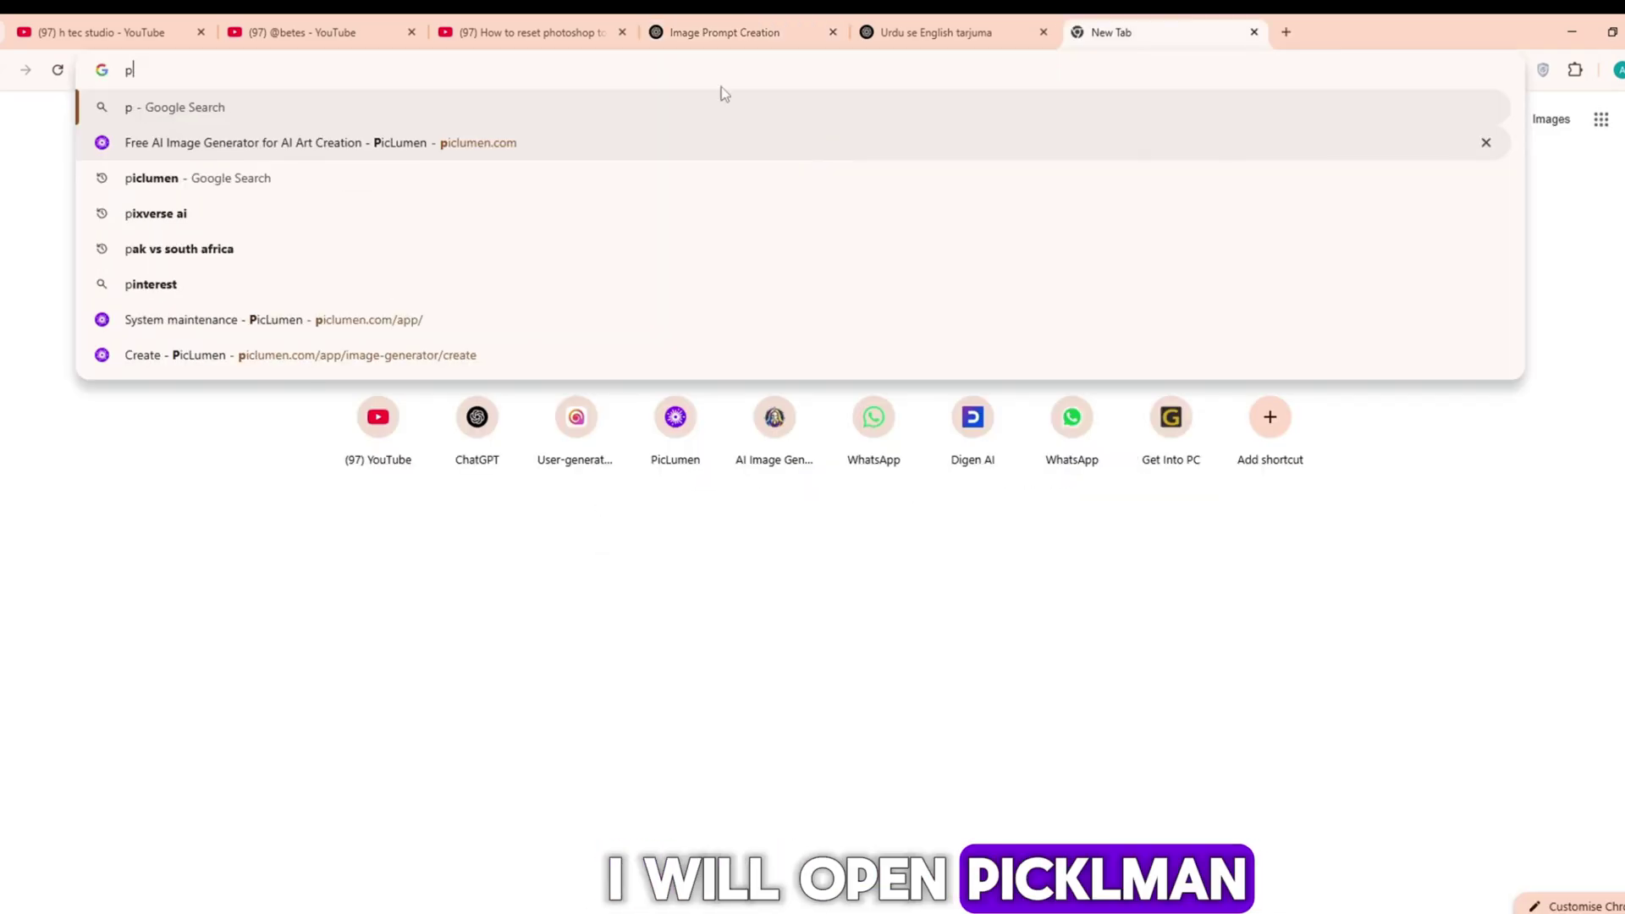
left_click(369, 142)
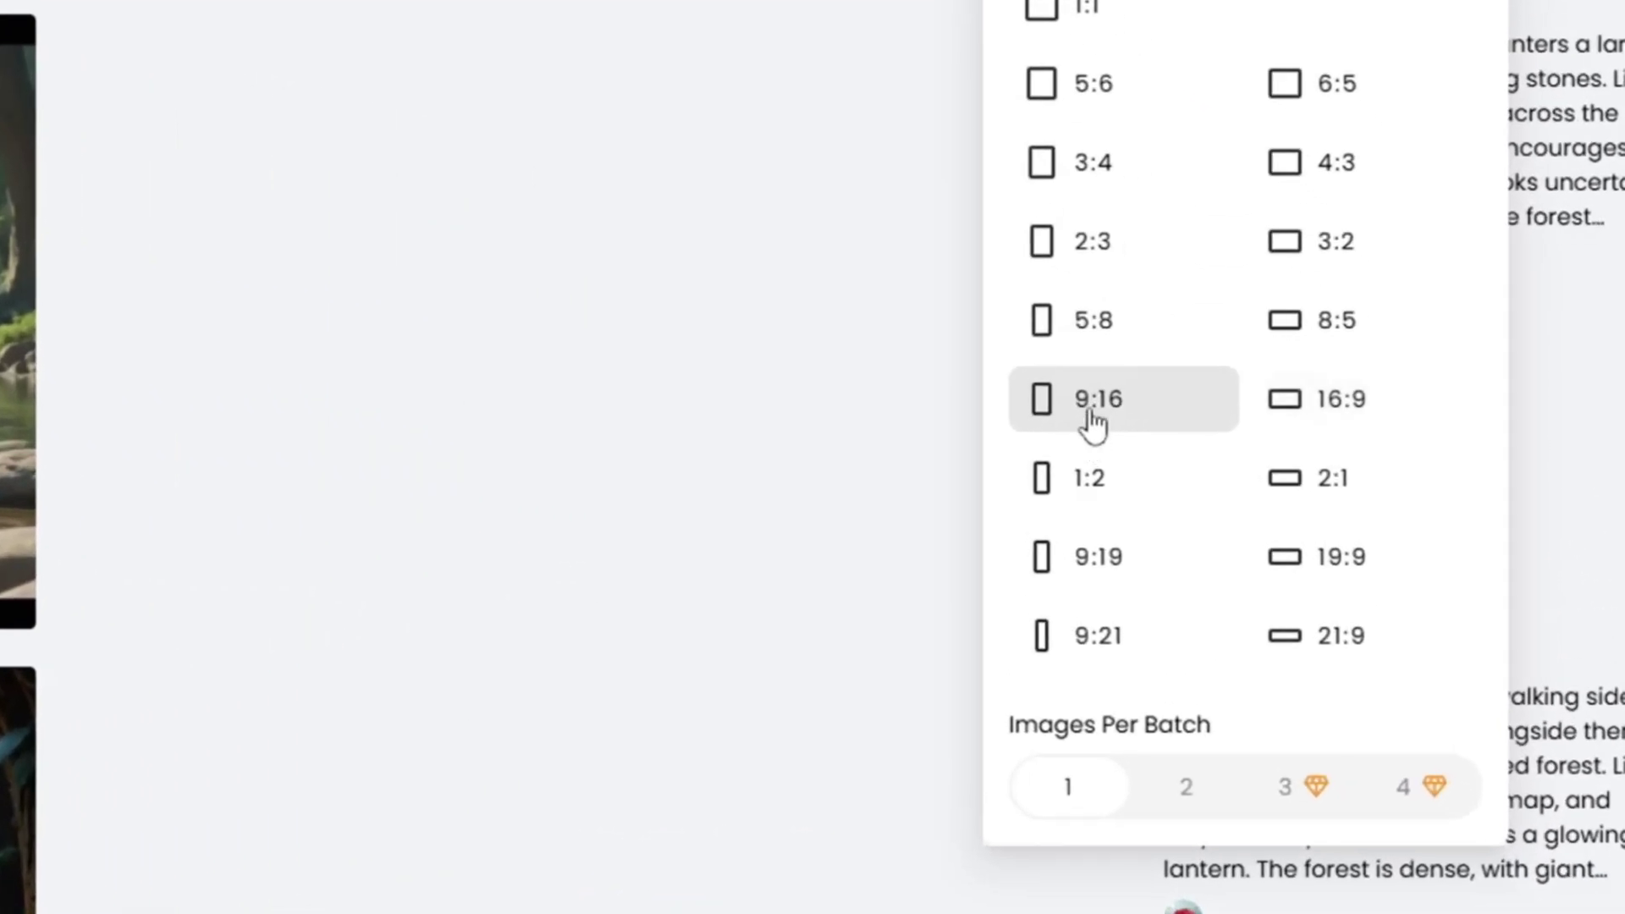
left_click(1092, 404)
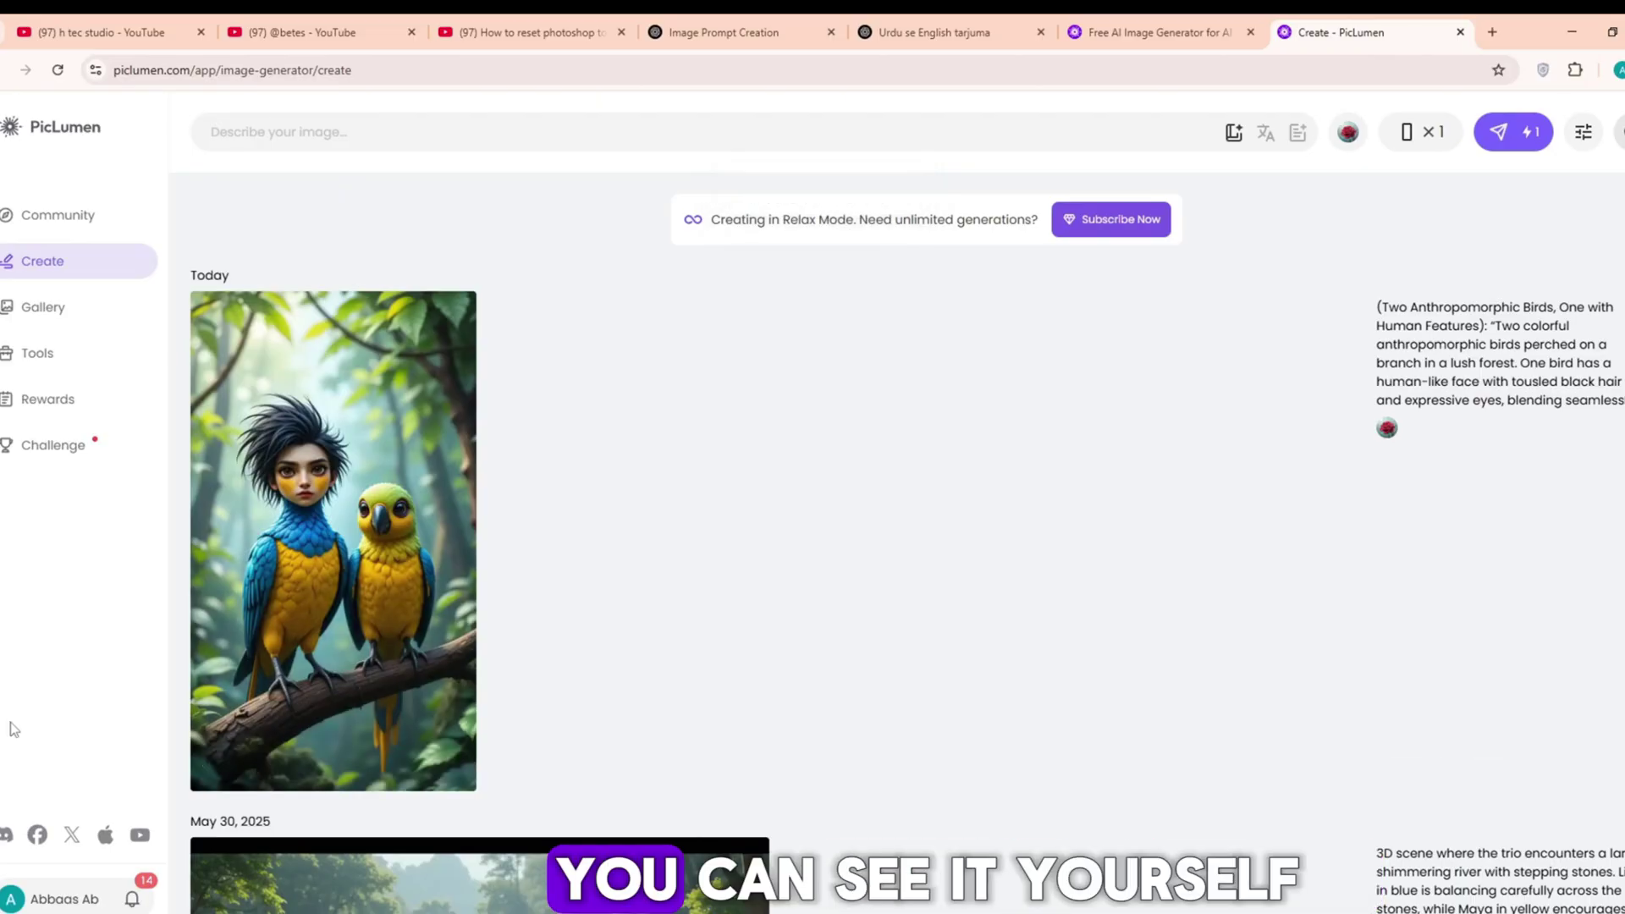
left_click(427, 771)
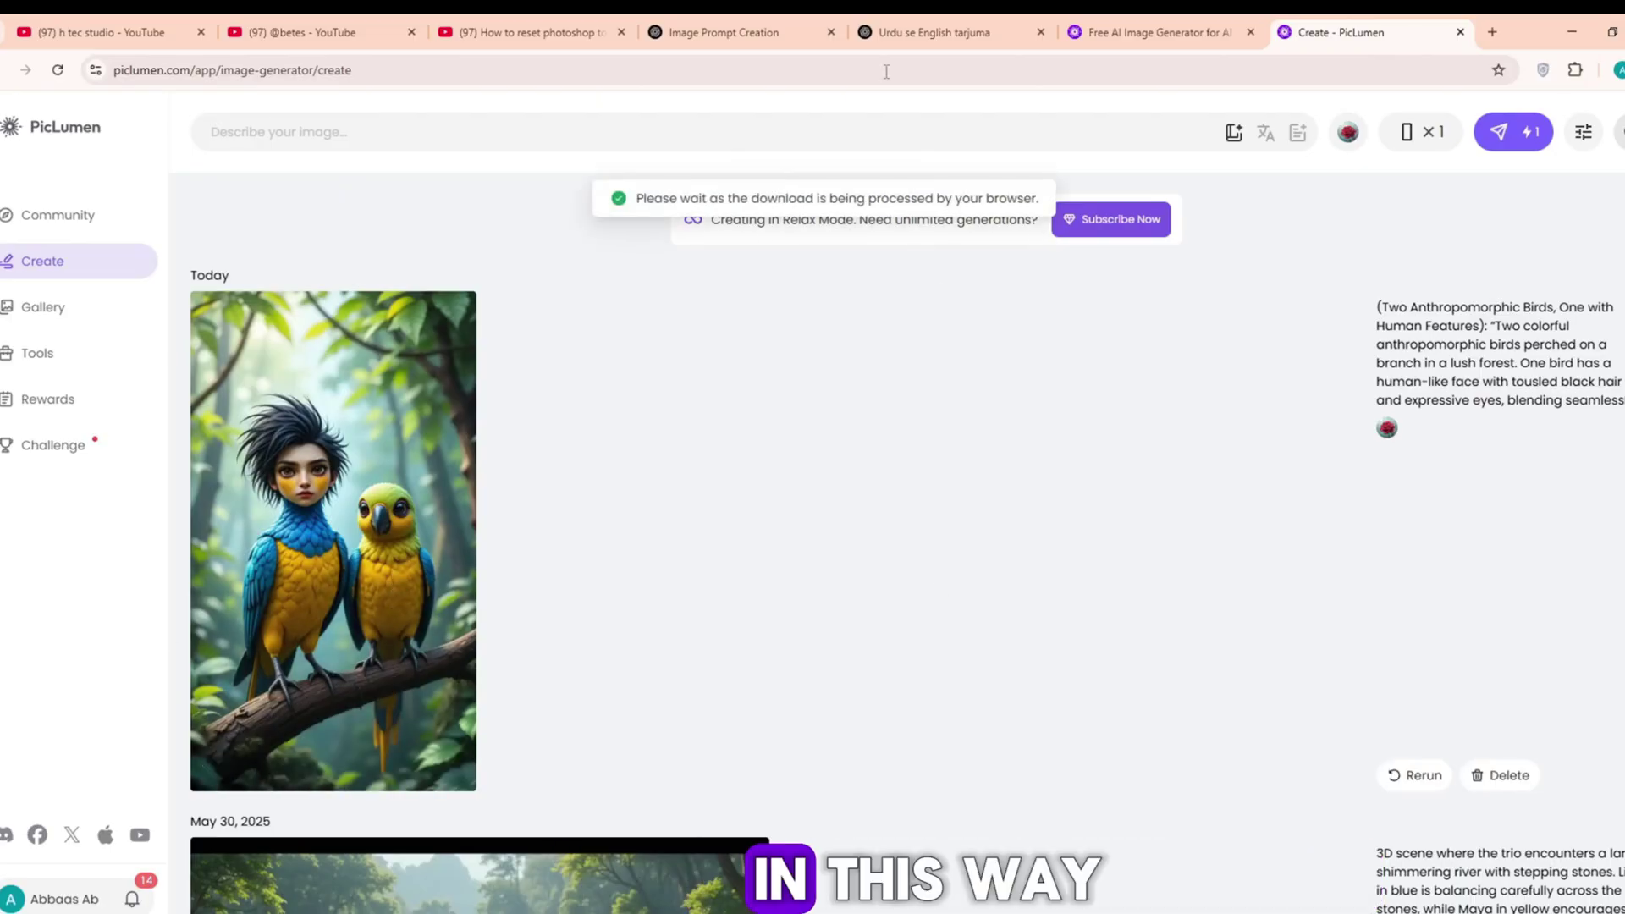
Generate the second prompt's politician bird image and download it.
left_click(724, 32)
scroll(706, 382, "down", 5)
scroll(706, 509, "down", 3)
scroll(707, 571, "down", 2)
left_click_drag(707, 581, 708, 504)
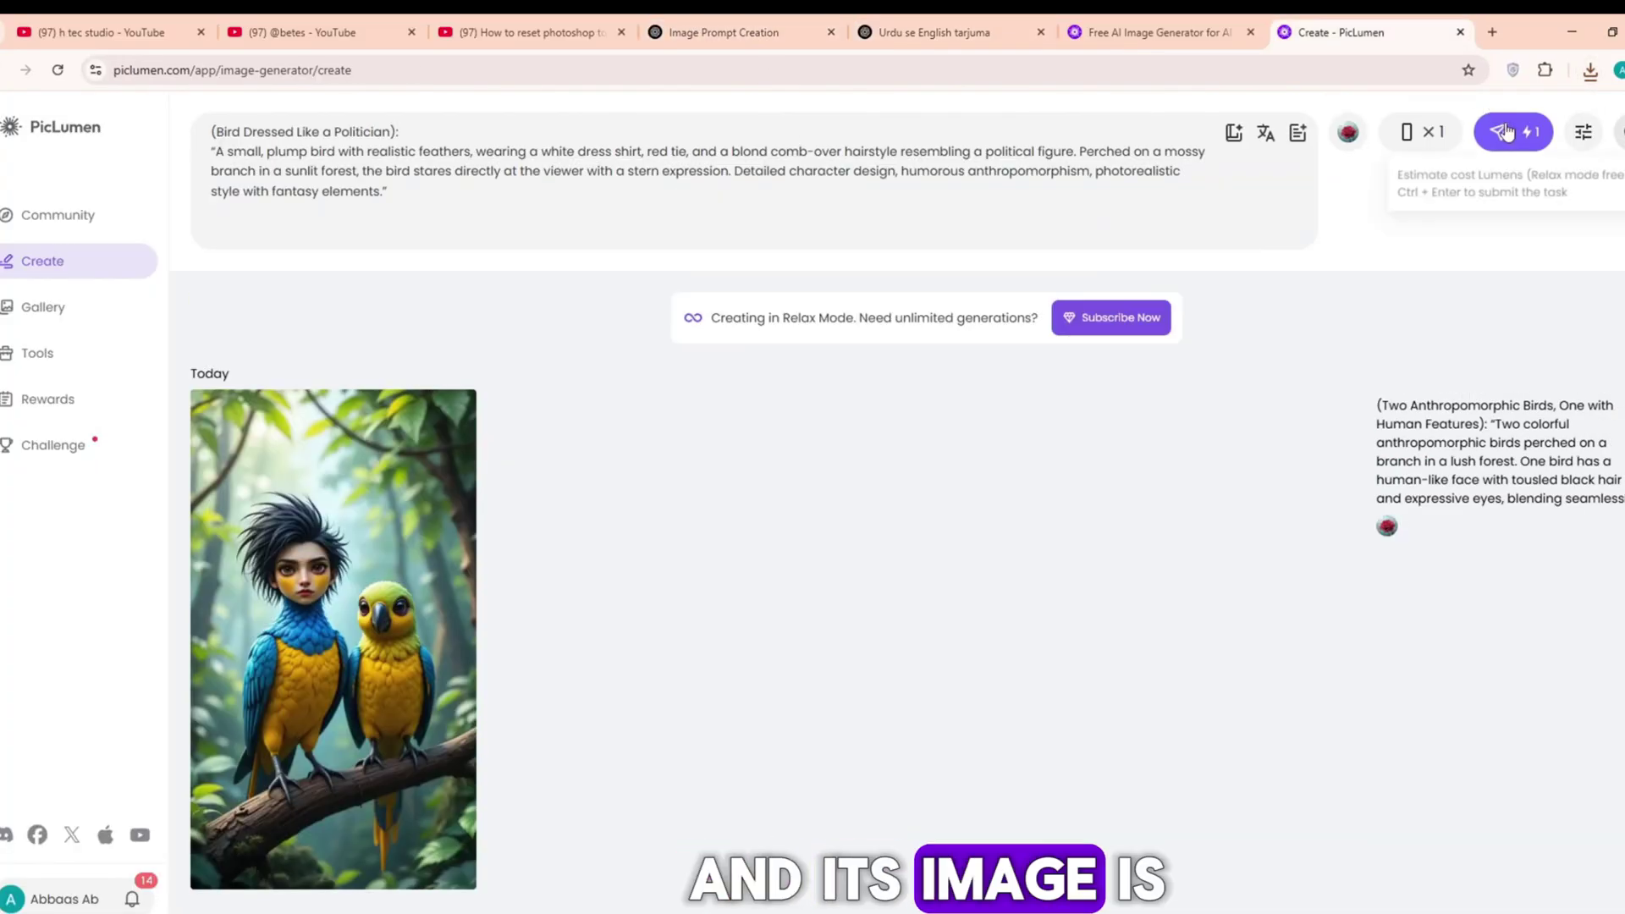
left_click(1505, 132)
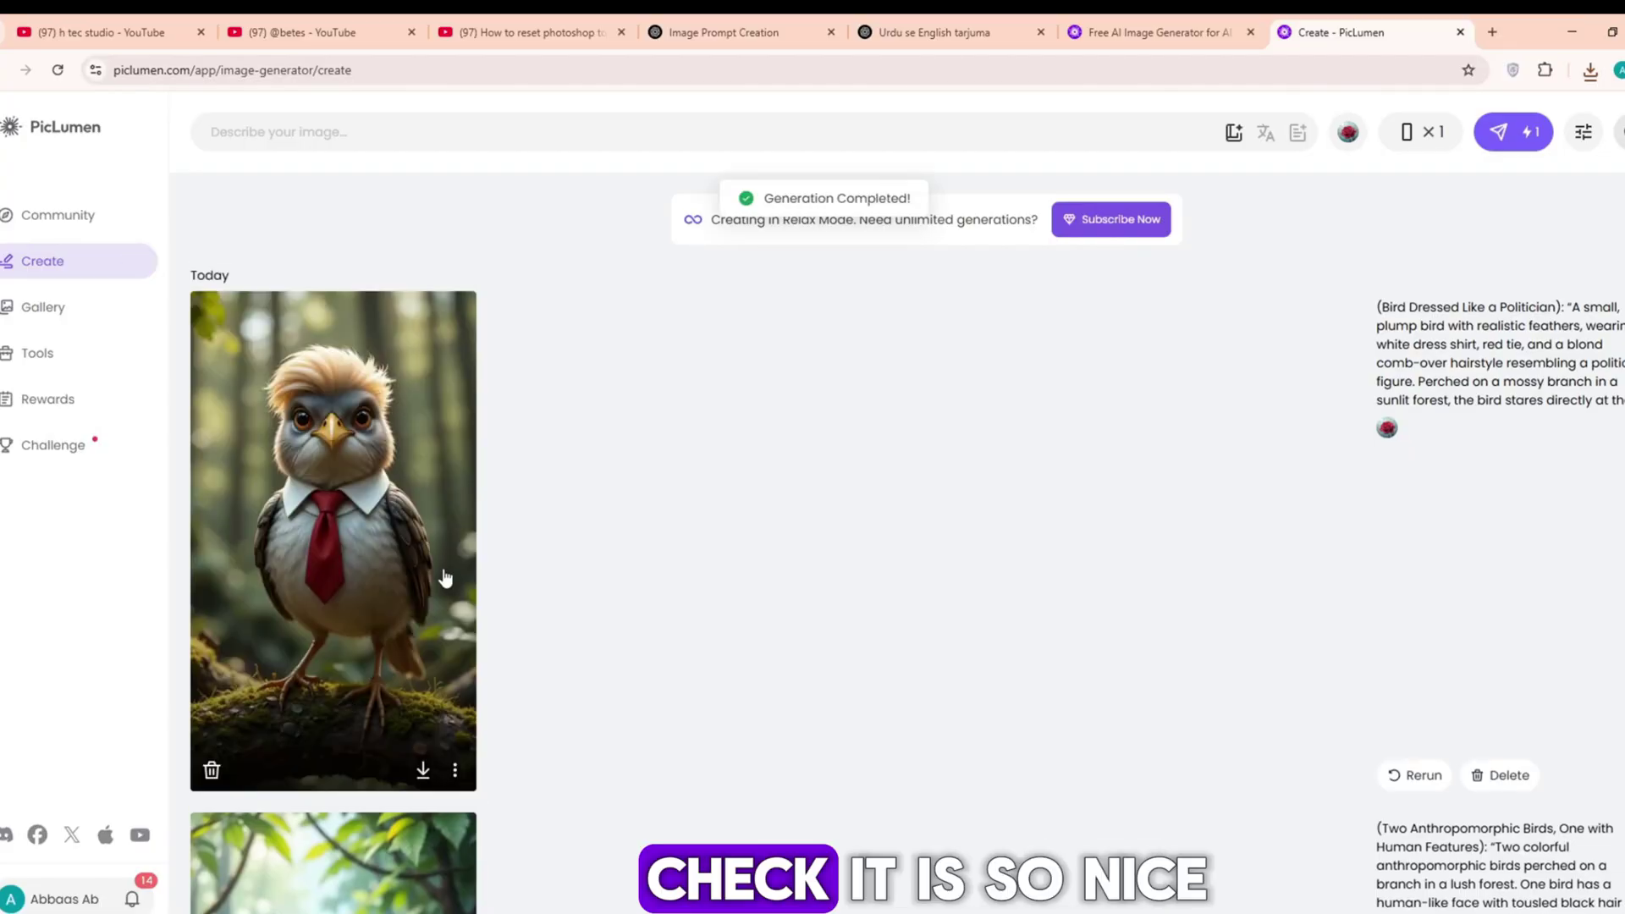
left_click(428, 770)
scroll(433, 635, "down", 5)
Download the newest bird image and generate from the next pasted prompt.
left_click(427, 850)
scroll(893, 618, "up", 3)
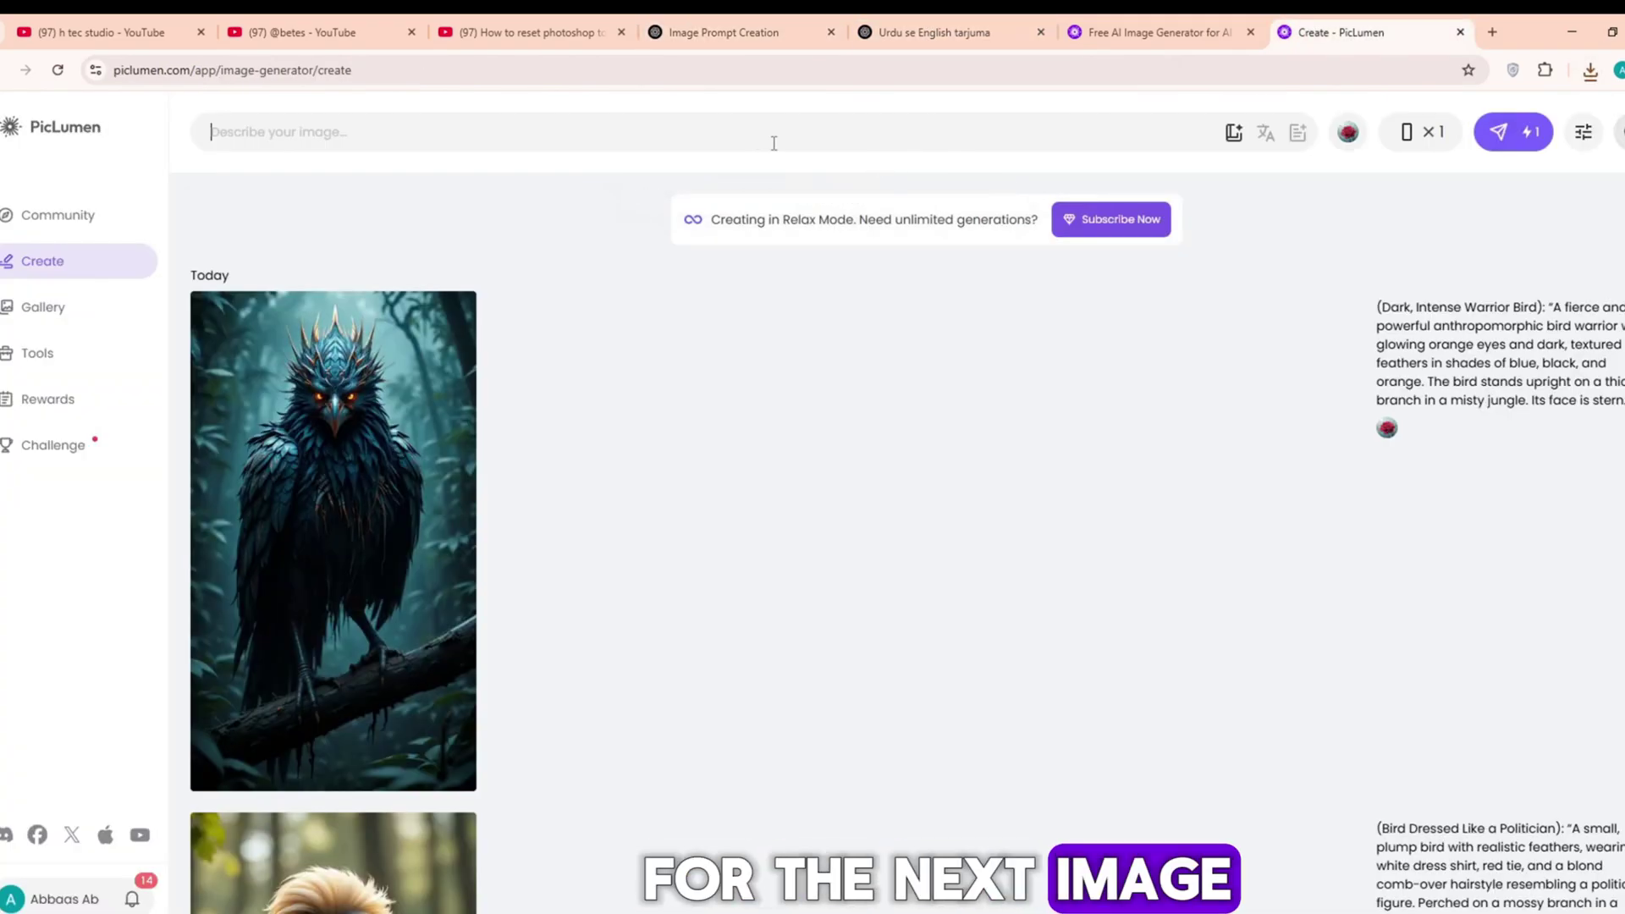
type("Heroic Chick Rescuing Baby from Fire): \"A brave yellow chick wearing tiny denim overalls, heroically running out of a burning building while carrying a human baby in its wings. Flaming debris and smoke explode around them as the chick dashes forward through the chaos. Dramatic, emotional, cinematic lighting, heroic and surreal moment, high detail and action intensity.\"")
left_click(1510, 131)
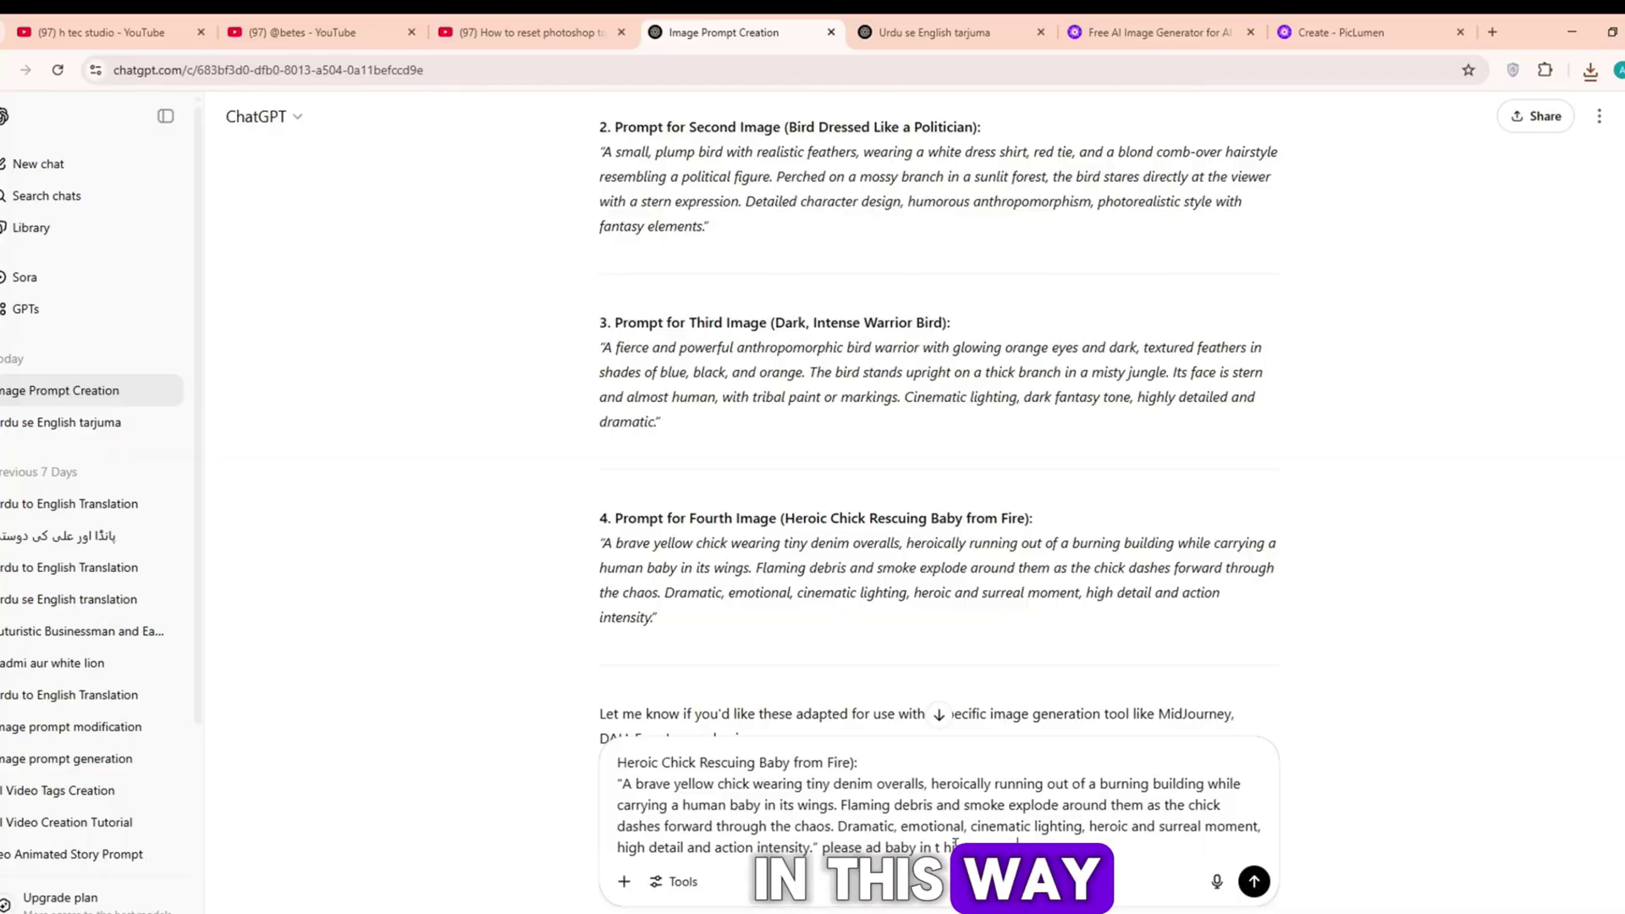
type("s prompts")
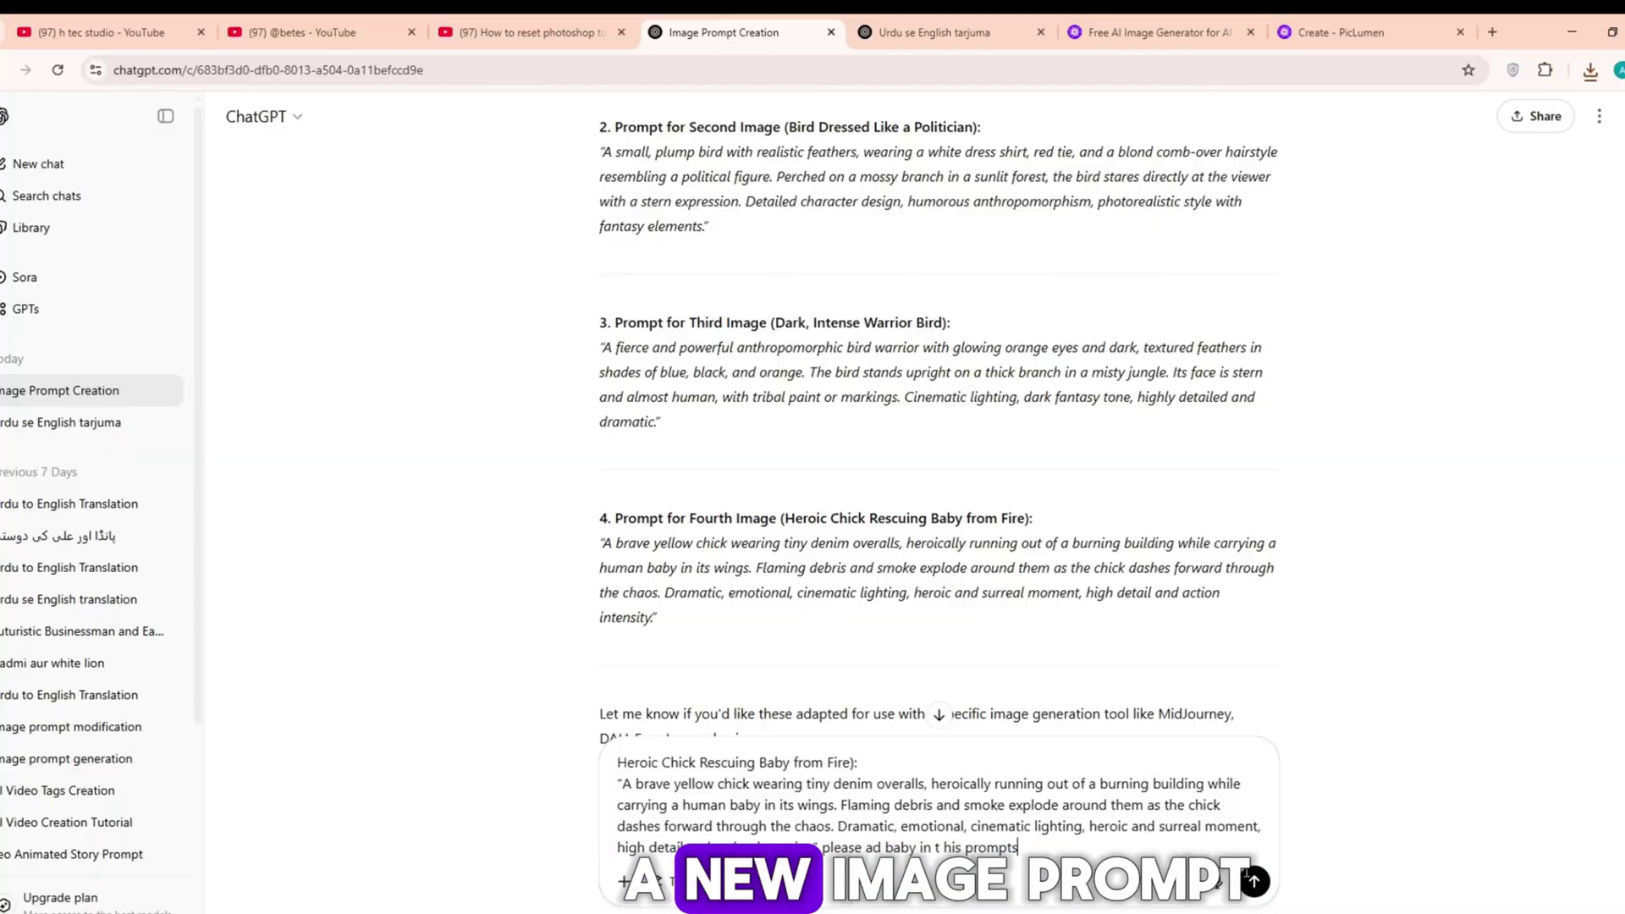
Send the 'please add baby' request, copy the revised fire-chick prompt, and carry it to PicLumen.
left_click(1254, 880)
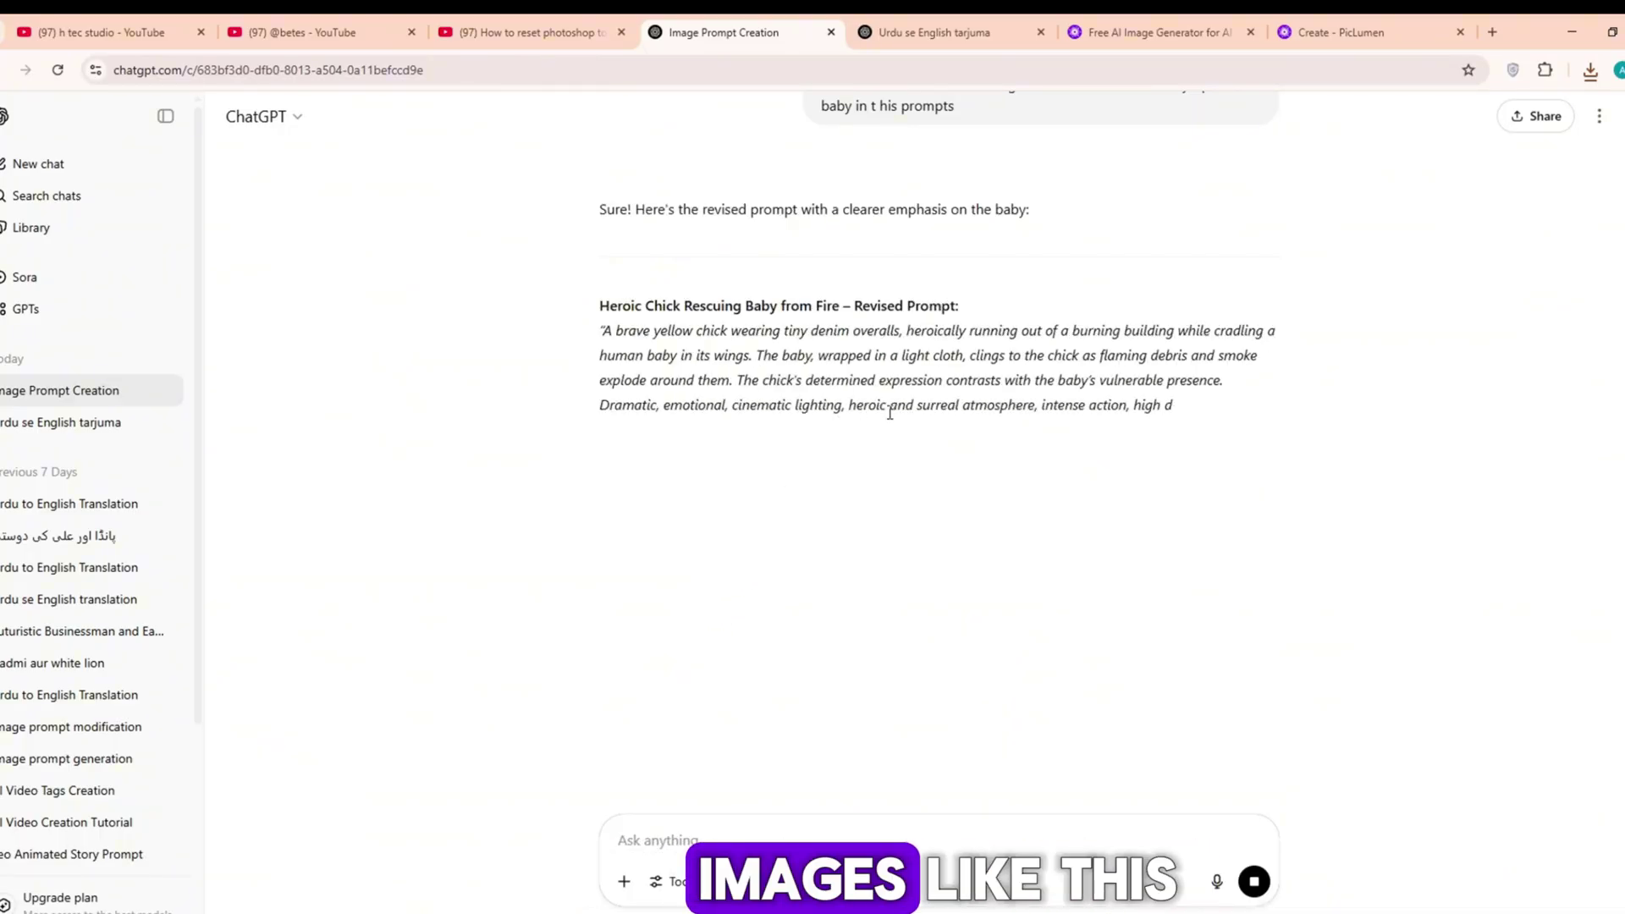
mouse_move(1203, 403)
left_mouse_down()
mouse_move(855, 307)
mouse_move(601, 330)
left_mouse_up()
key("ctrl+c")
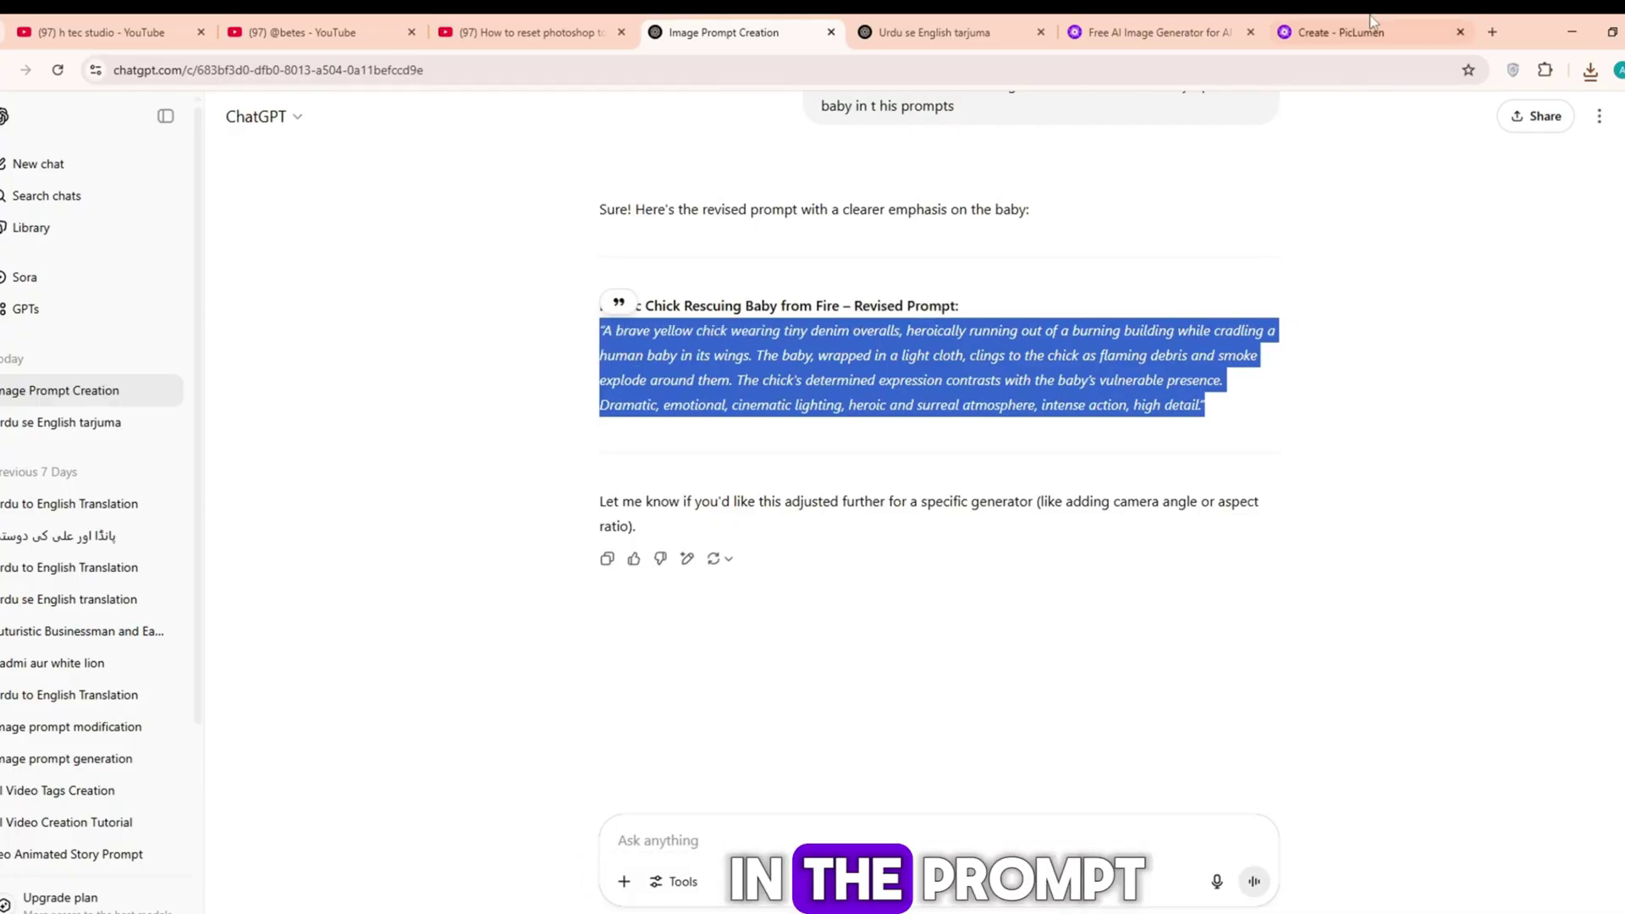
left_click(1341, 33)
Generate the chick-carrying-swaddled-baby image from the revised prompt and download it.
key("ctrl+v")
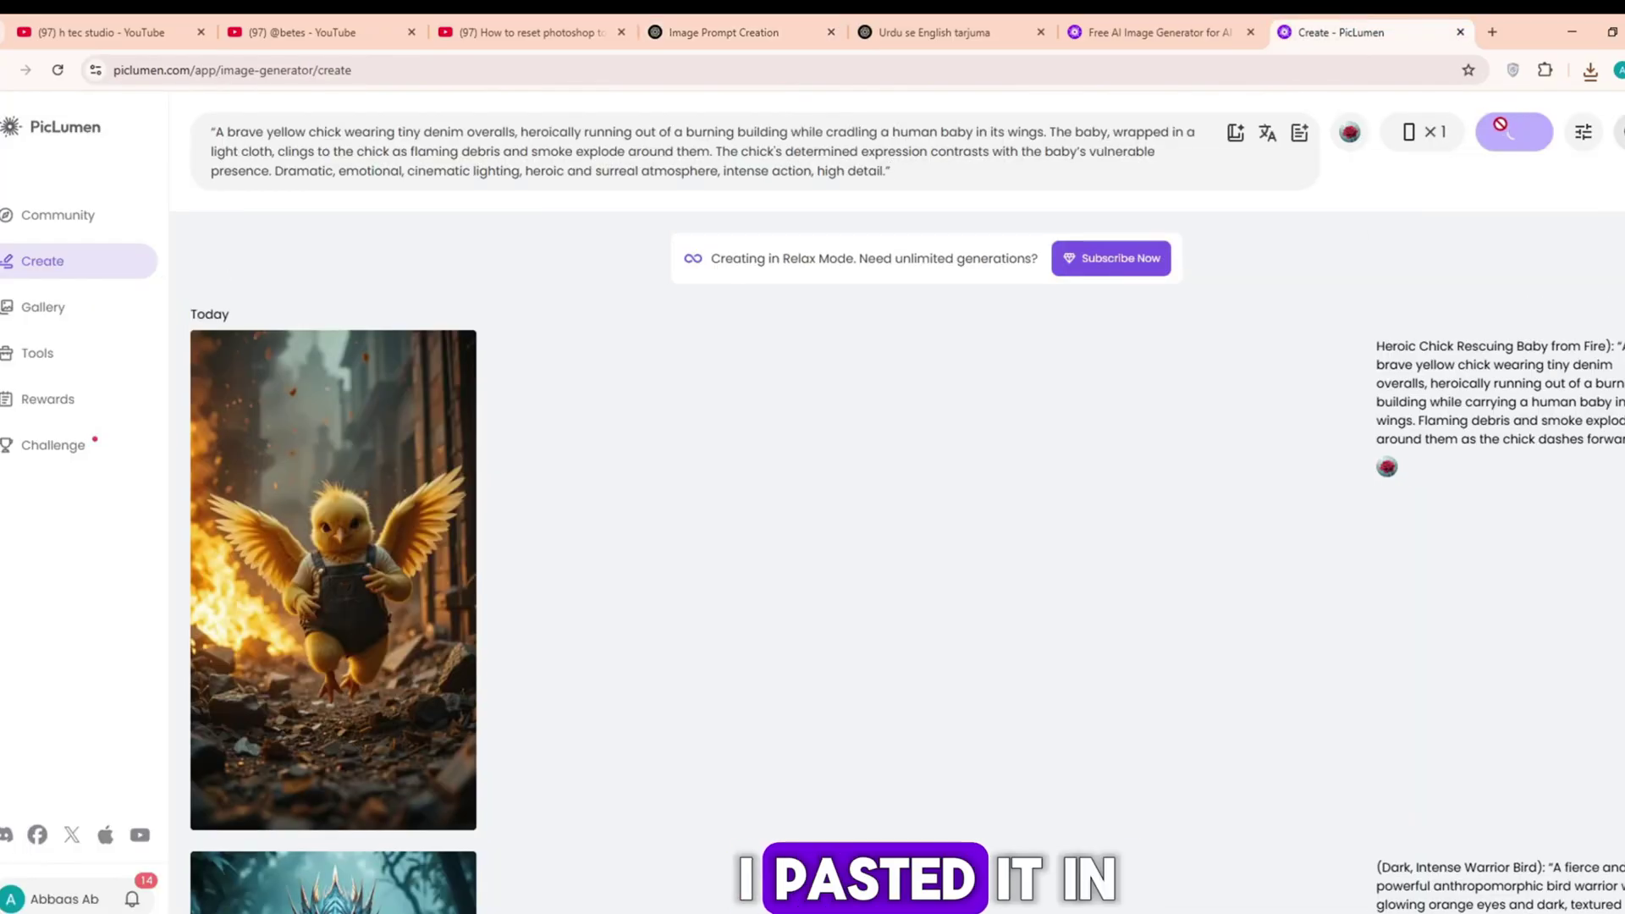
left_click(1510, 130)
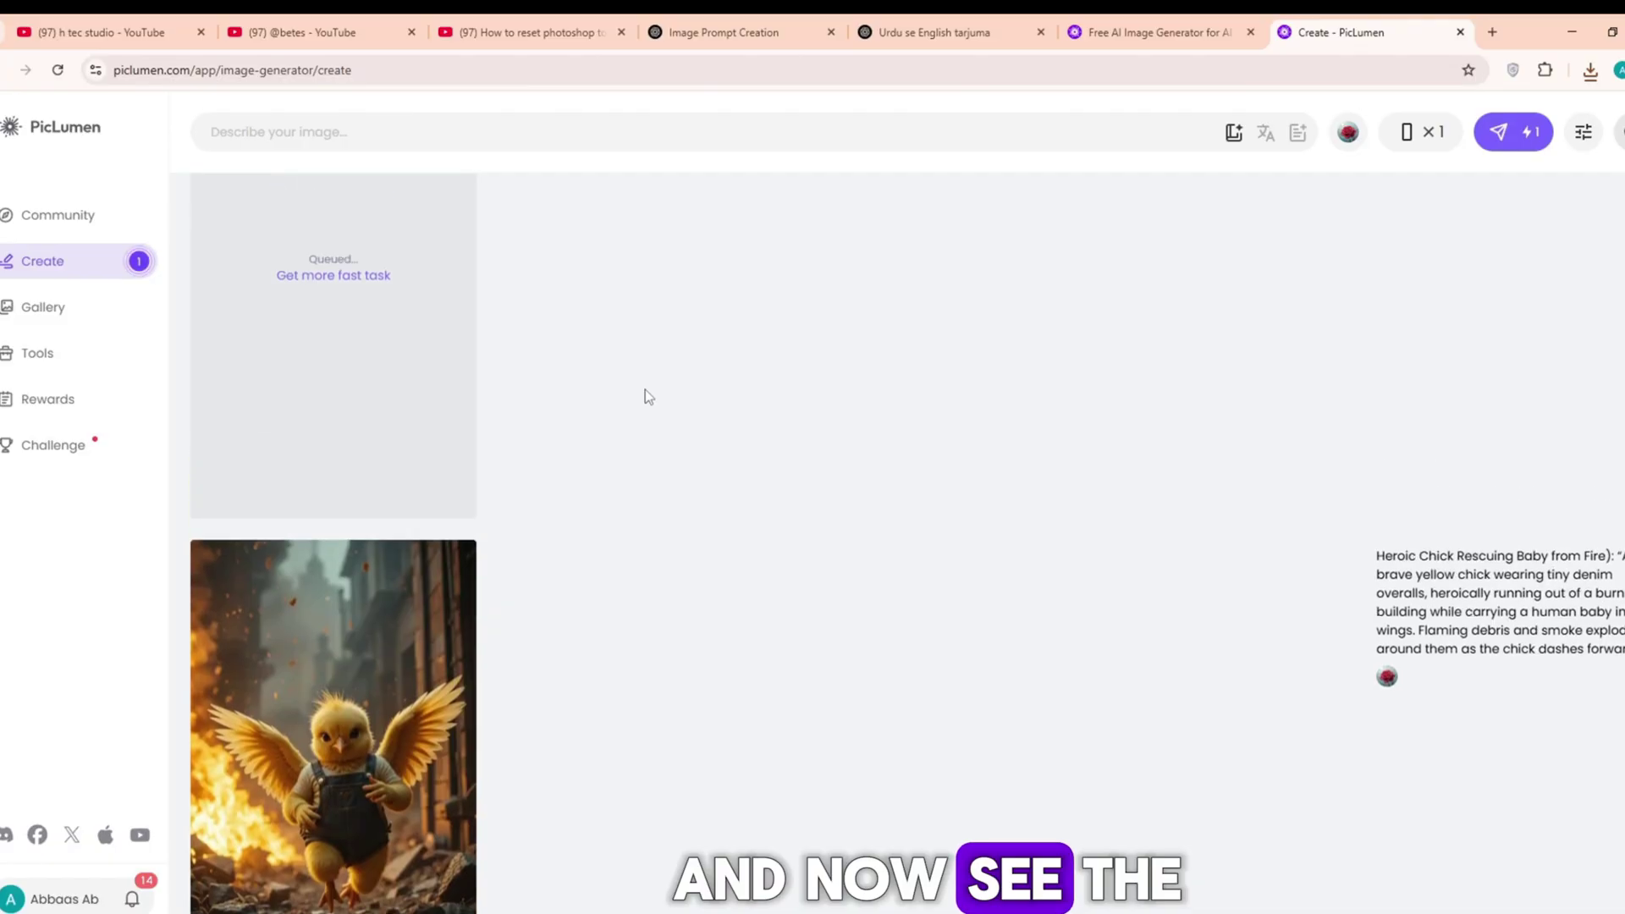
mouse_move(332, 540)
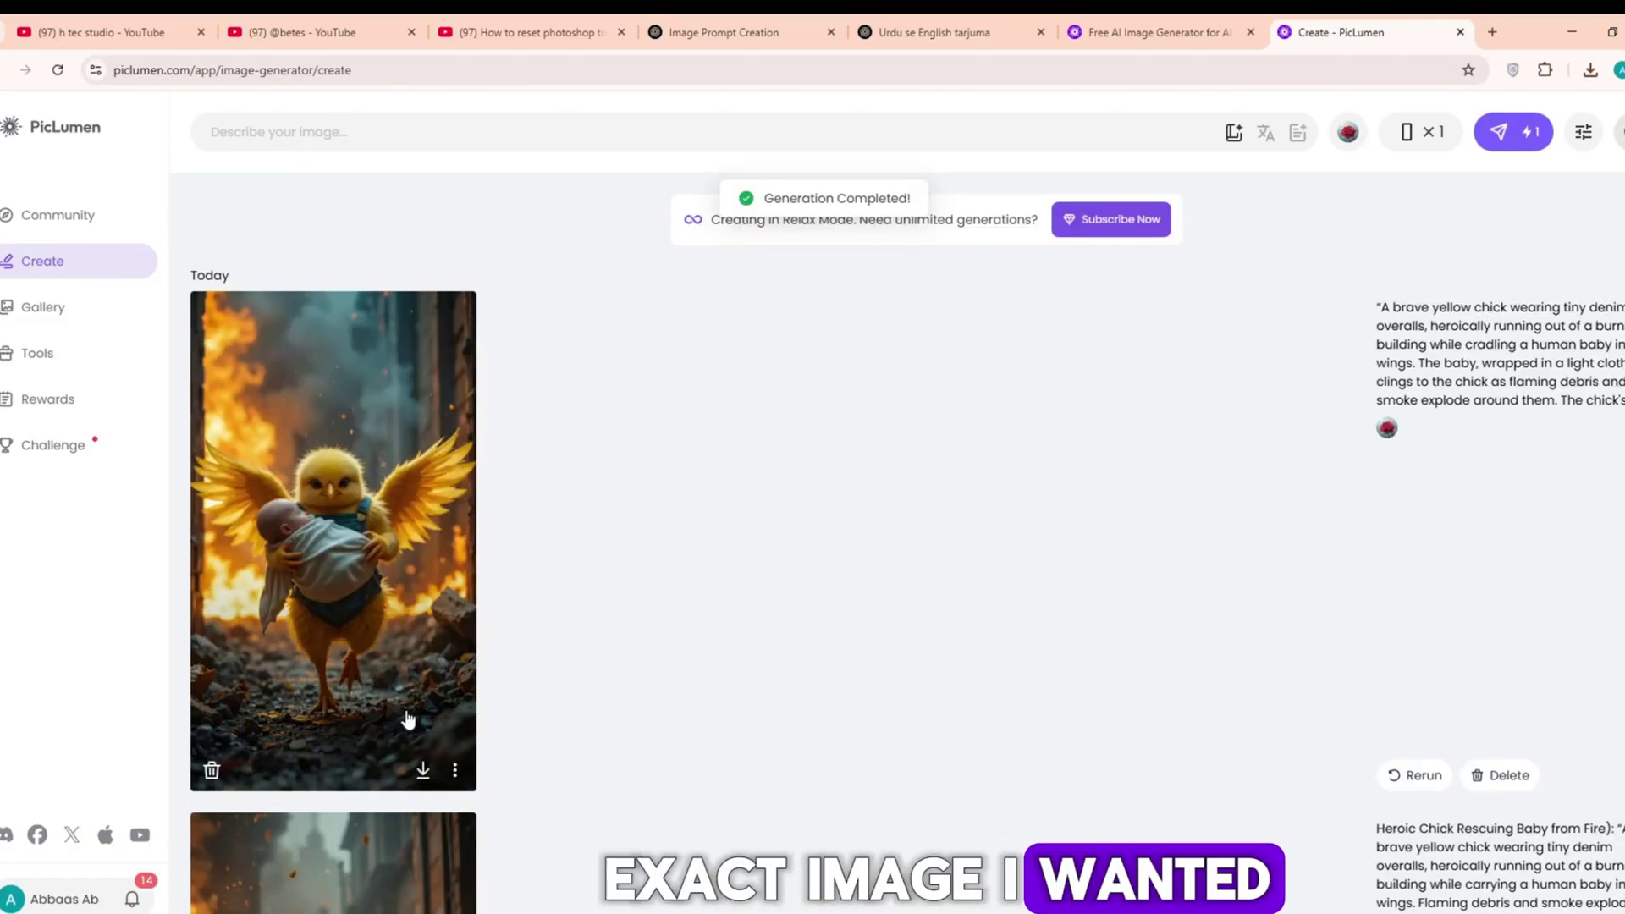
left_click(422, 771)
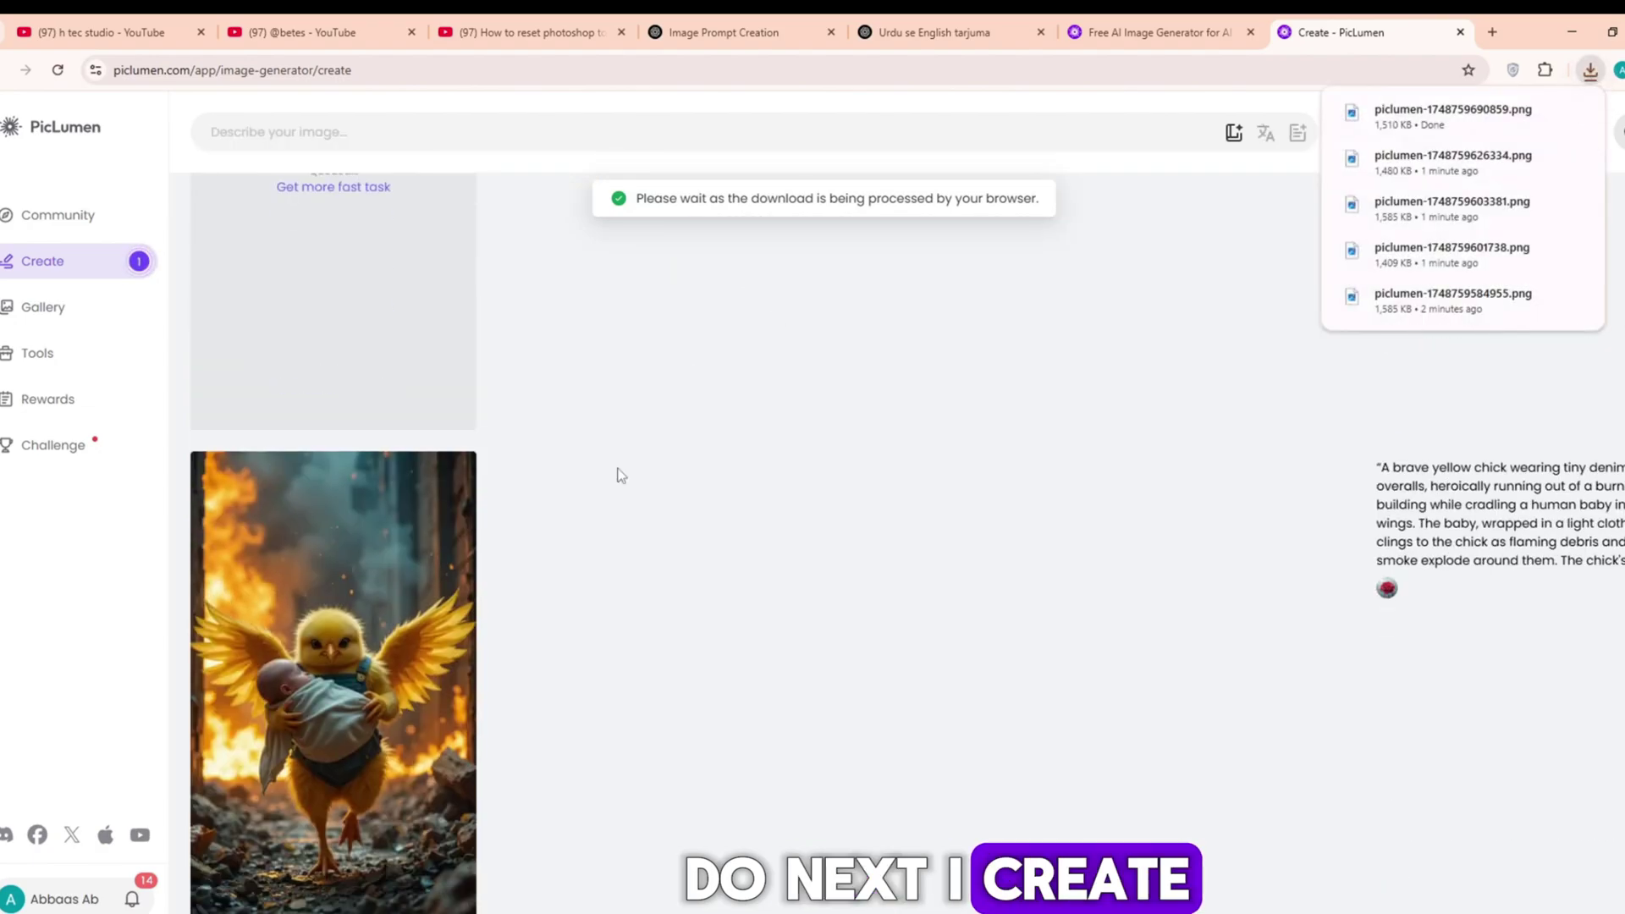
Copy the third (warrior bird) prompt into the ChatGPT message box.
left_click(723, 32)
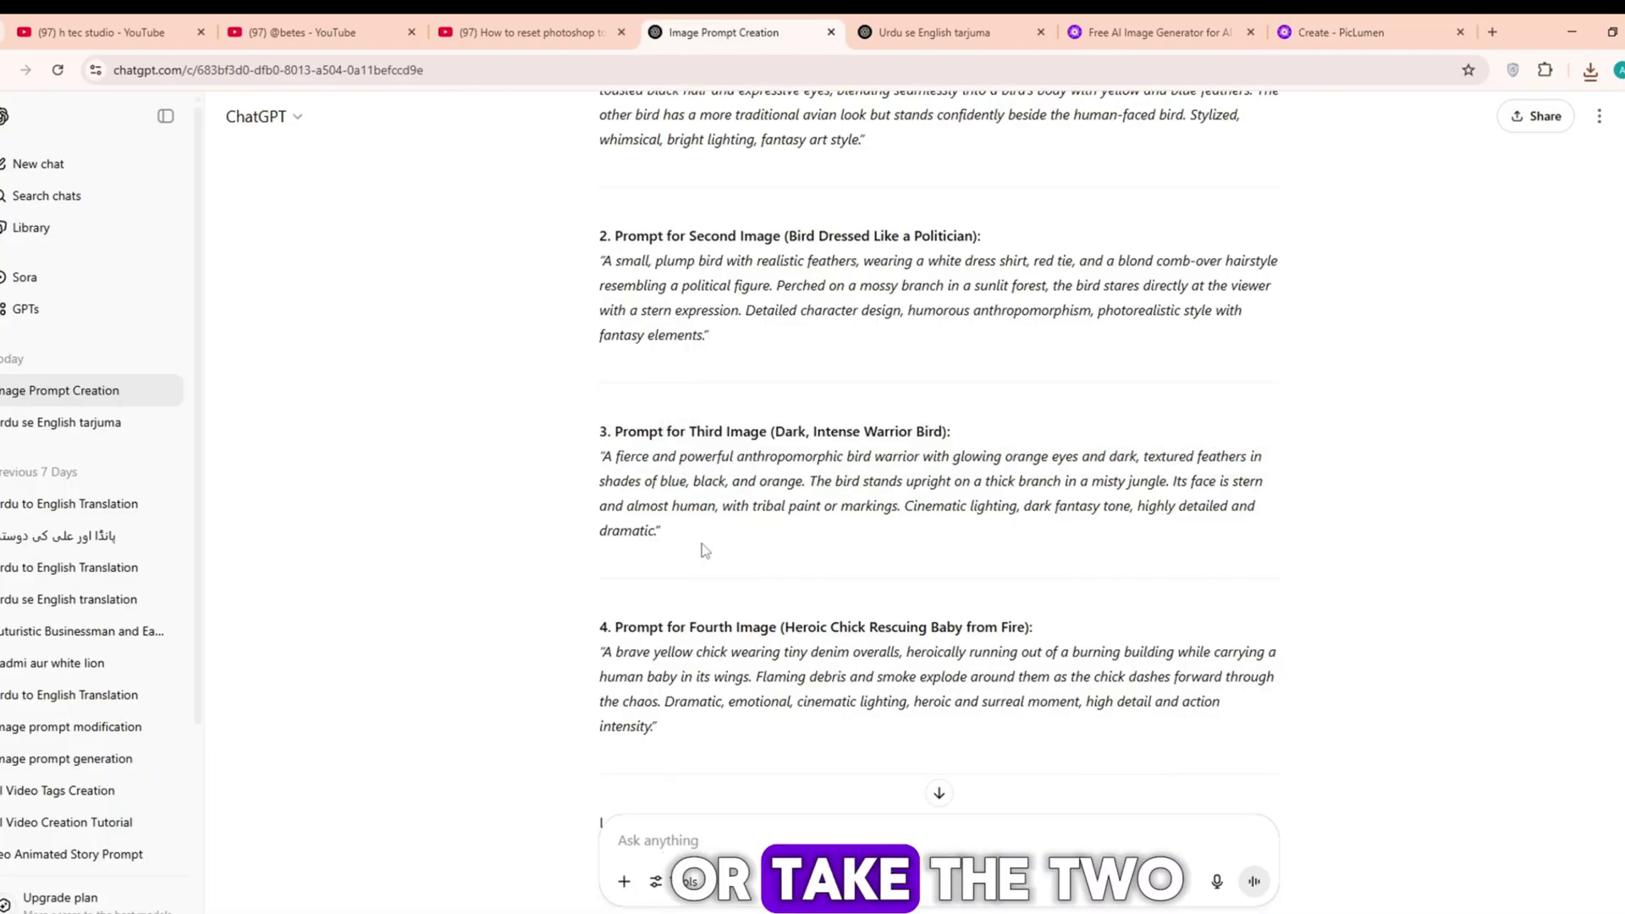
left_click_drag(770, 430, 660, 531)
key("ctrl+c")
left_click(762, 842)
key("ctrl+v")
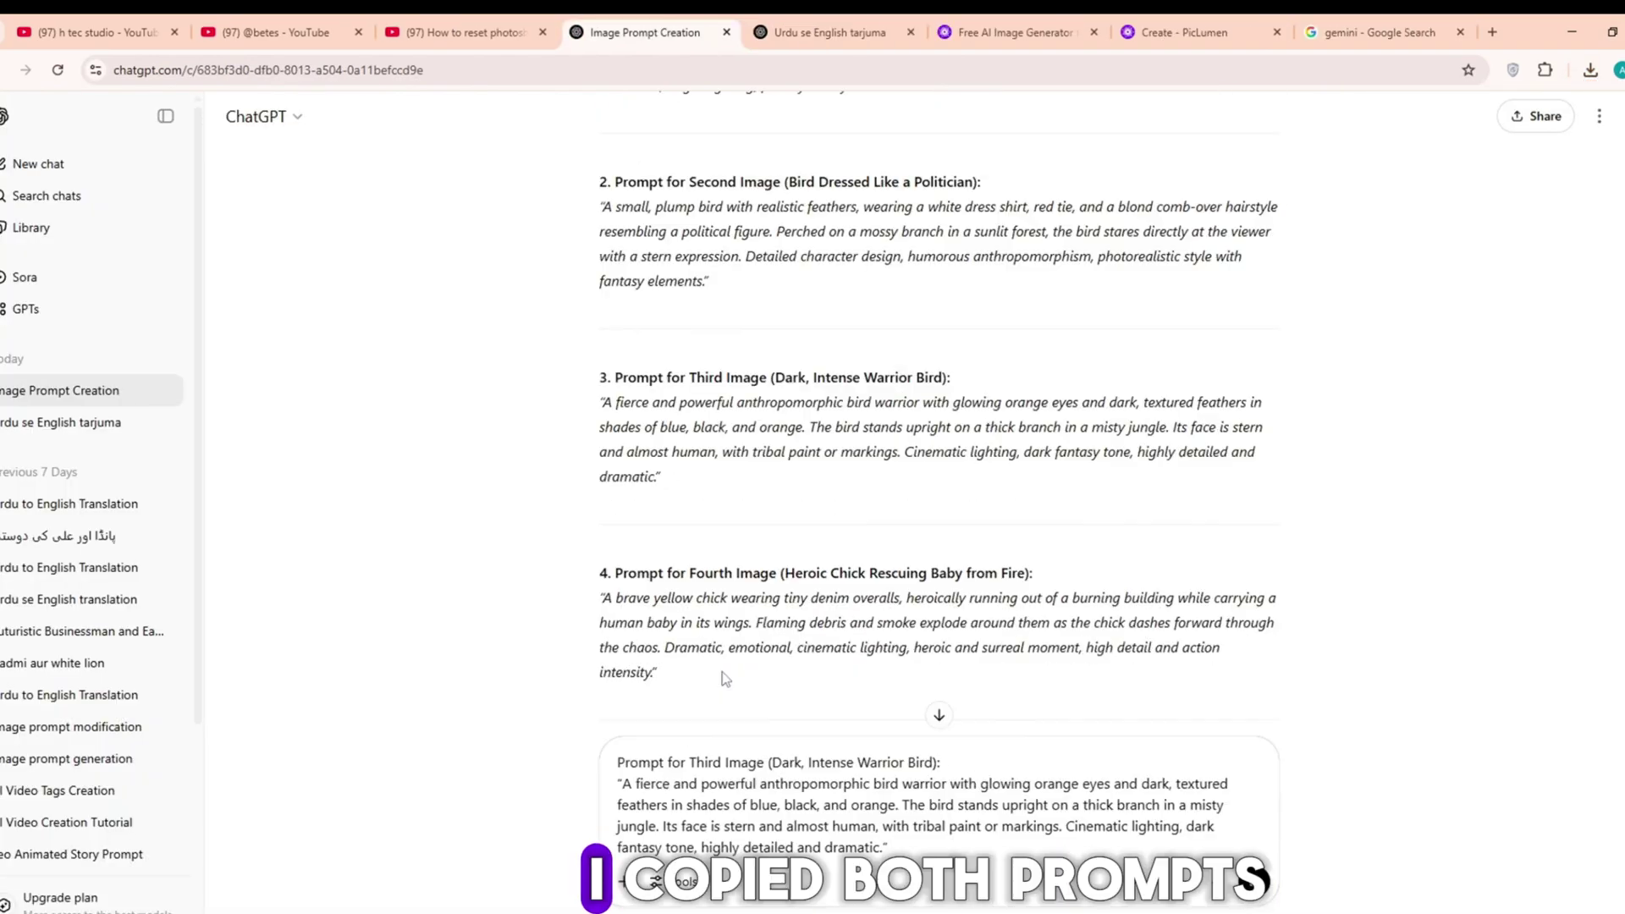
Add the fourth (fire-chick) prompt and submit the request to merge both into one character.
left_click_drag(681, 674, 600, 574)
key("ctrl+c")
left_click(936, 761)
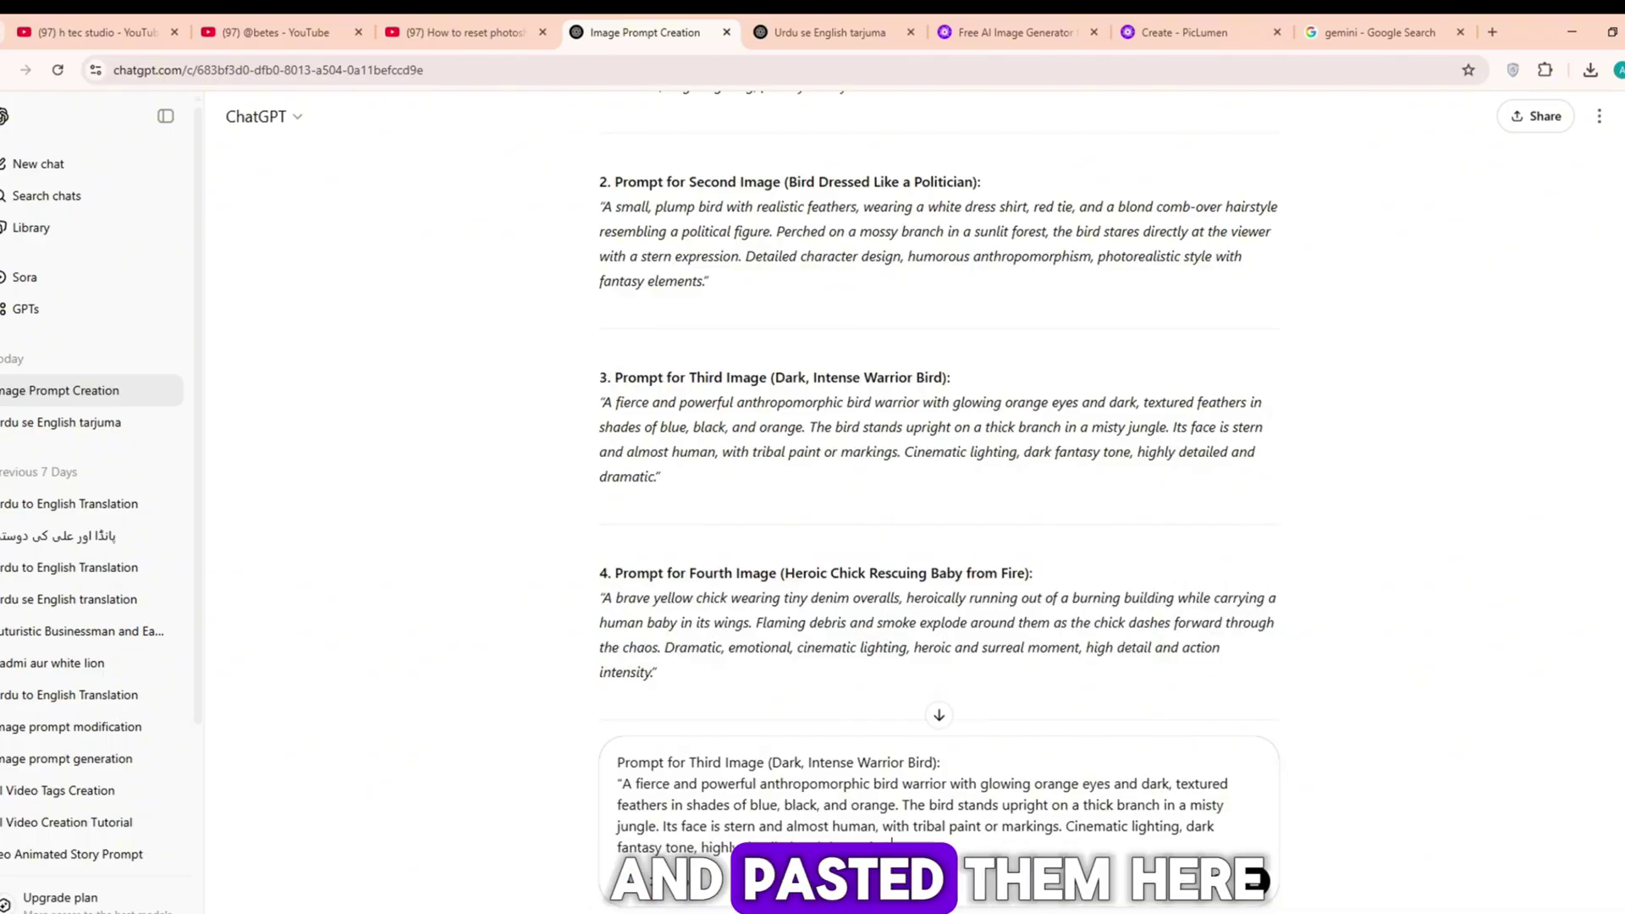
key("ctrl+v")
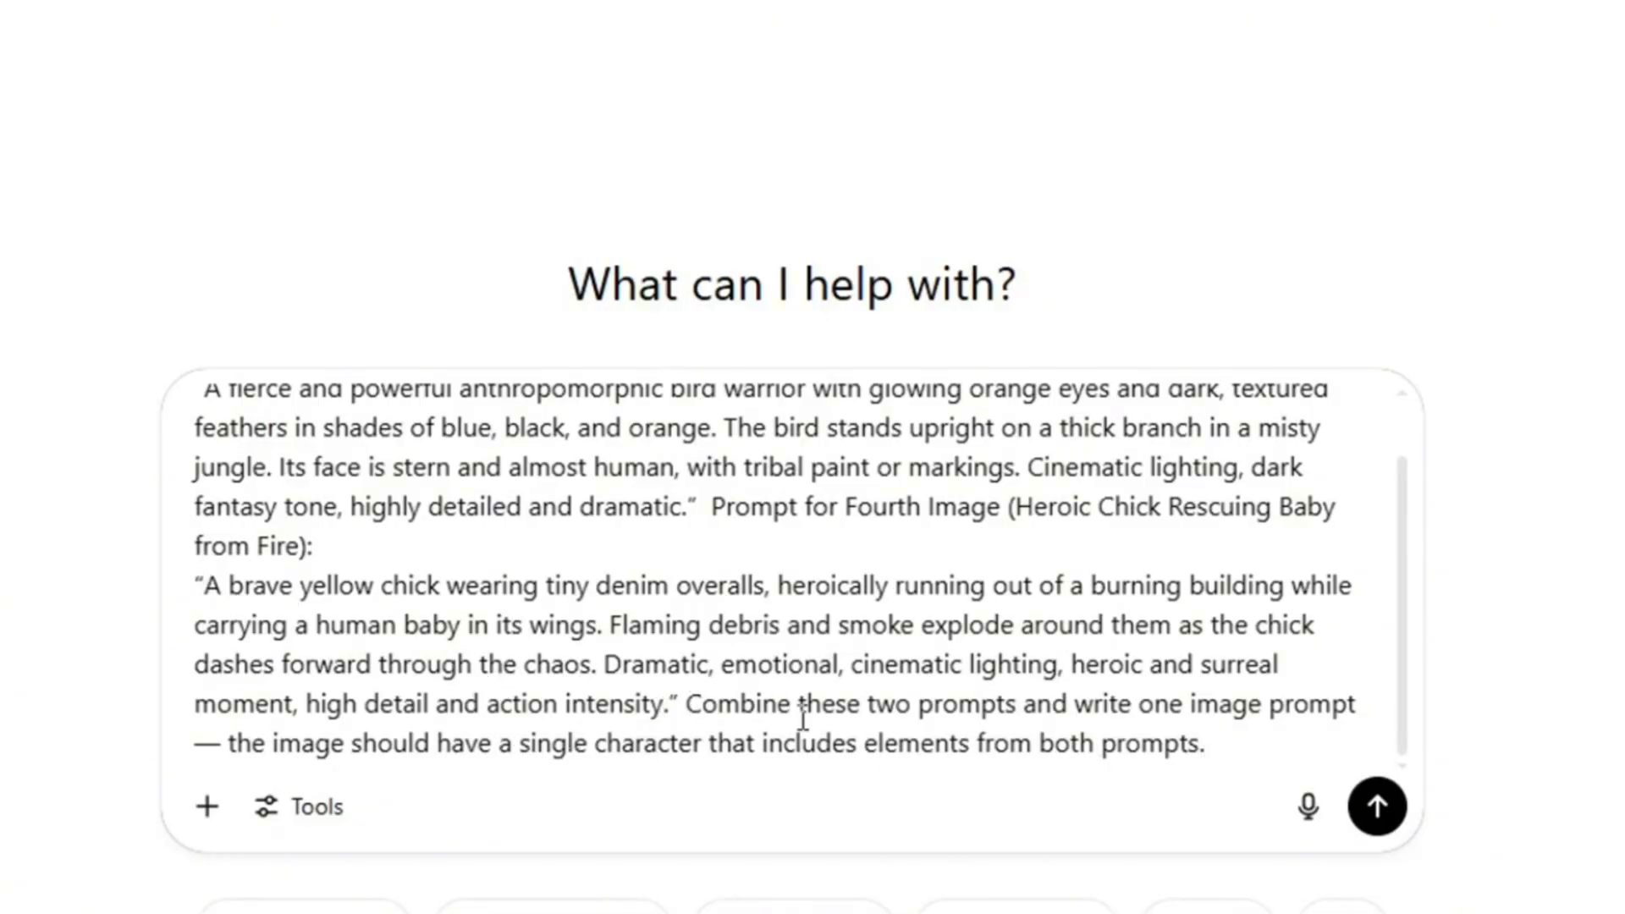
key("Return")
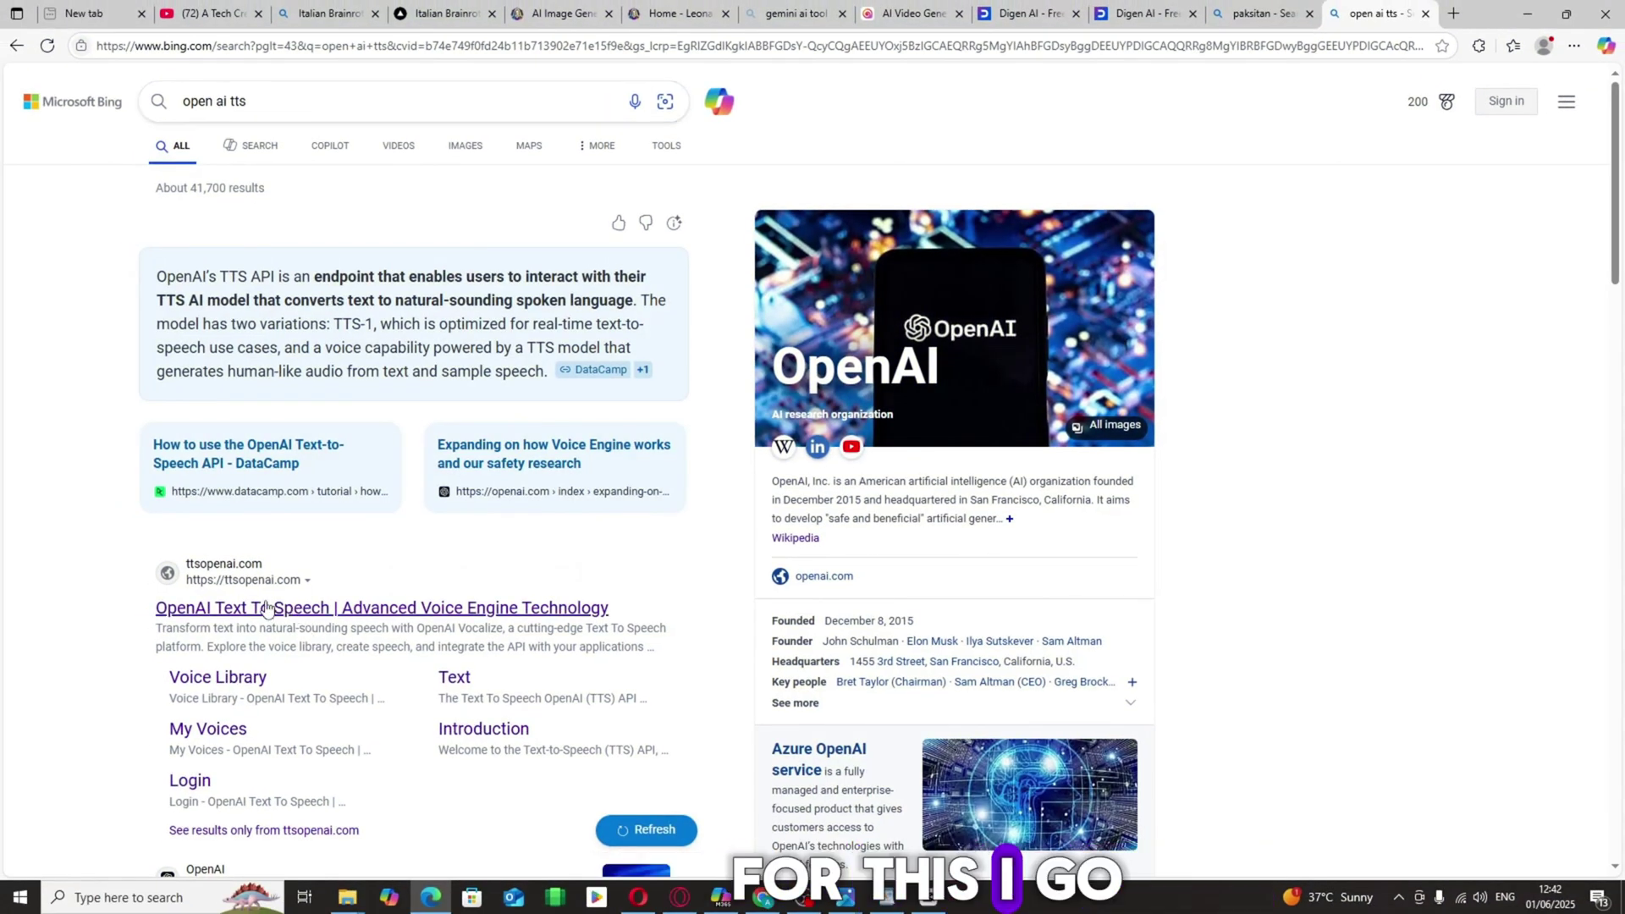
Paste the two-bird description, sample the Tom voice, and create the speech MP3.
left_click(268, 606)
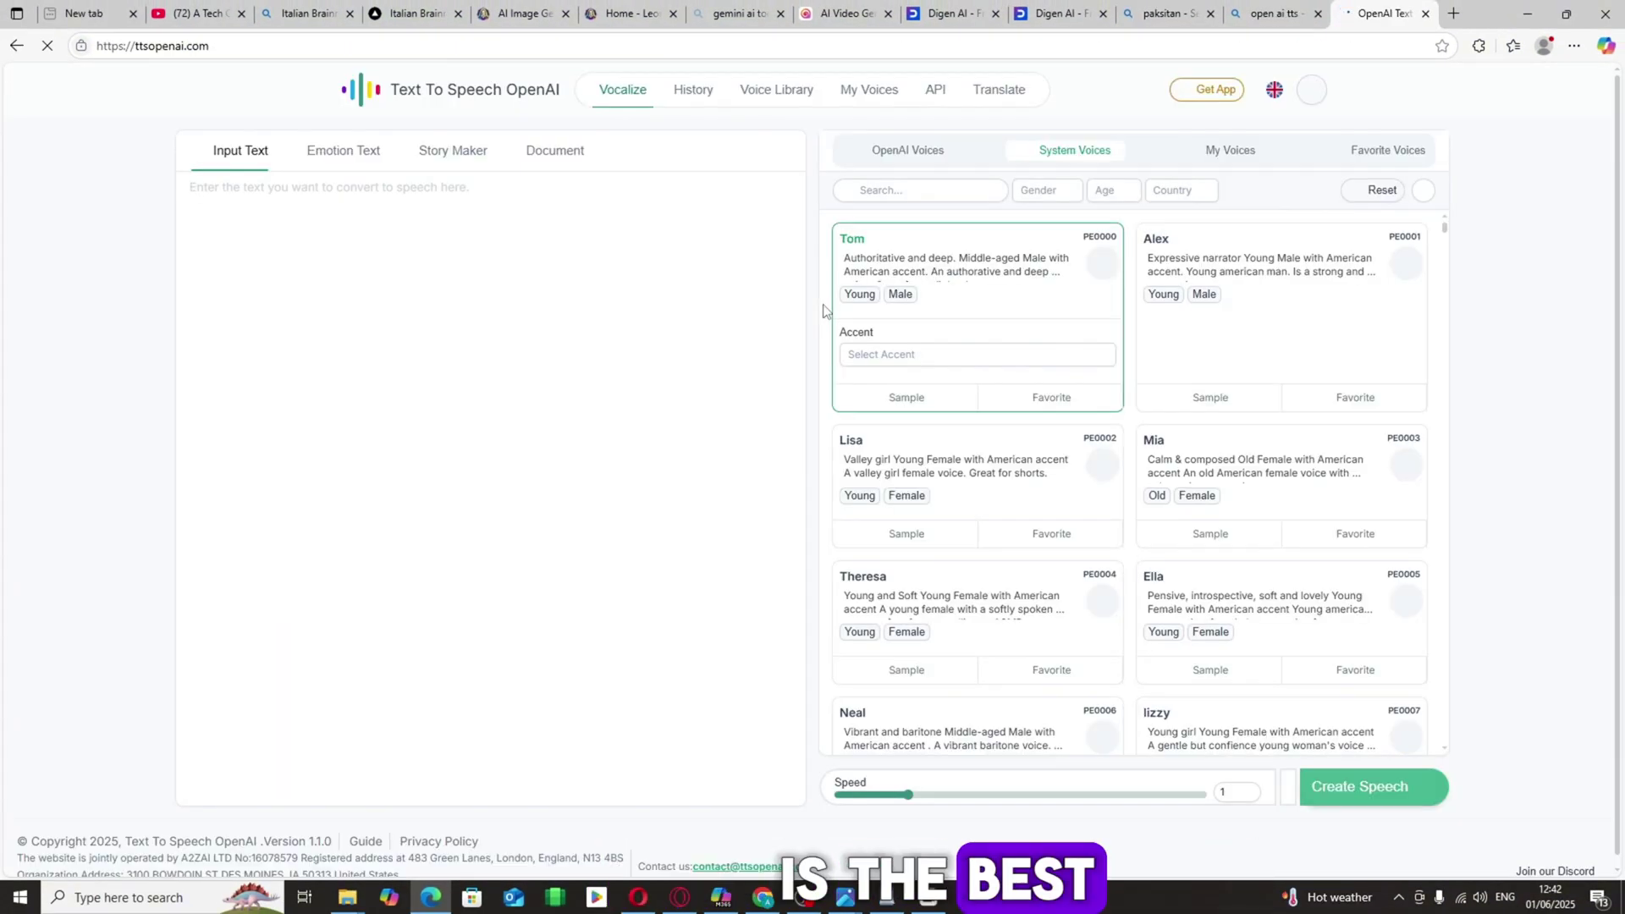
key("ctrl+v")
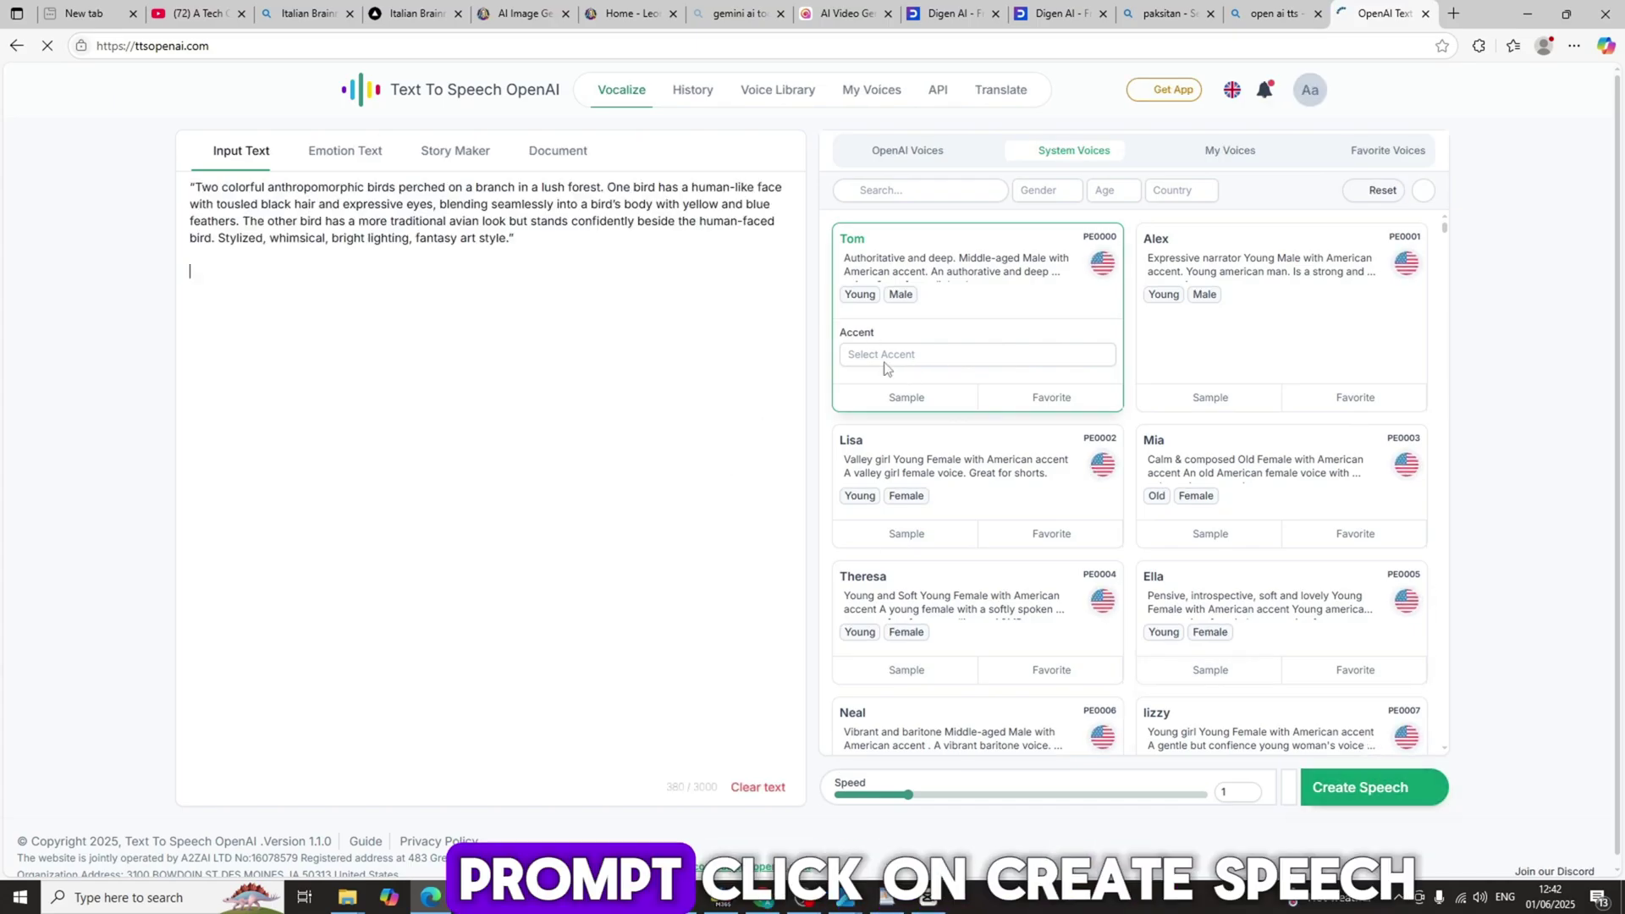
left_click(907, 397)
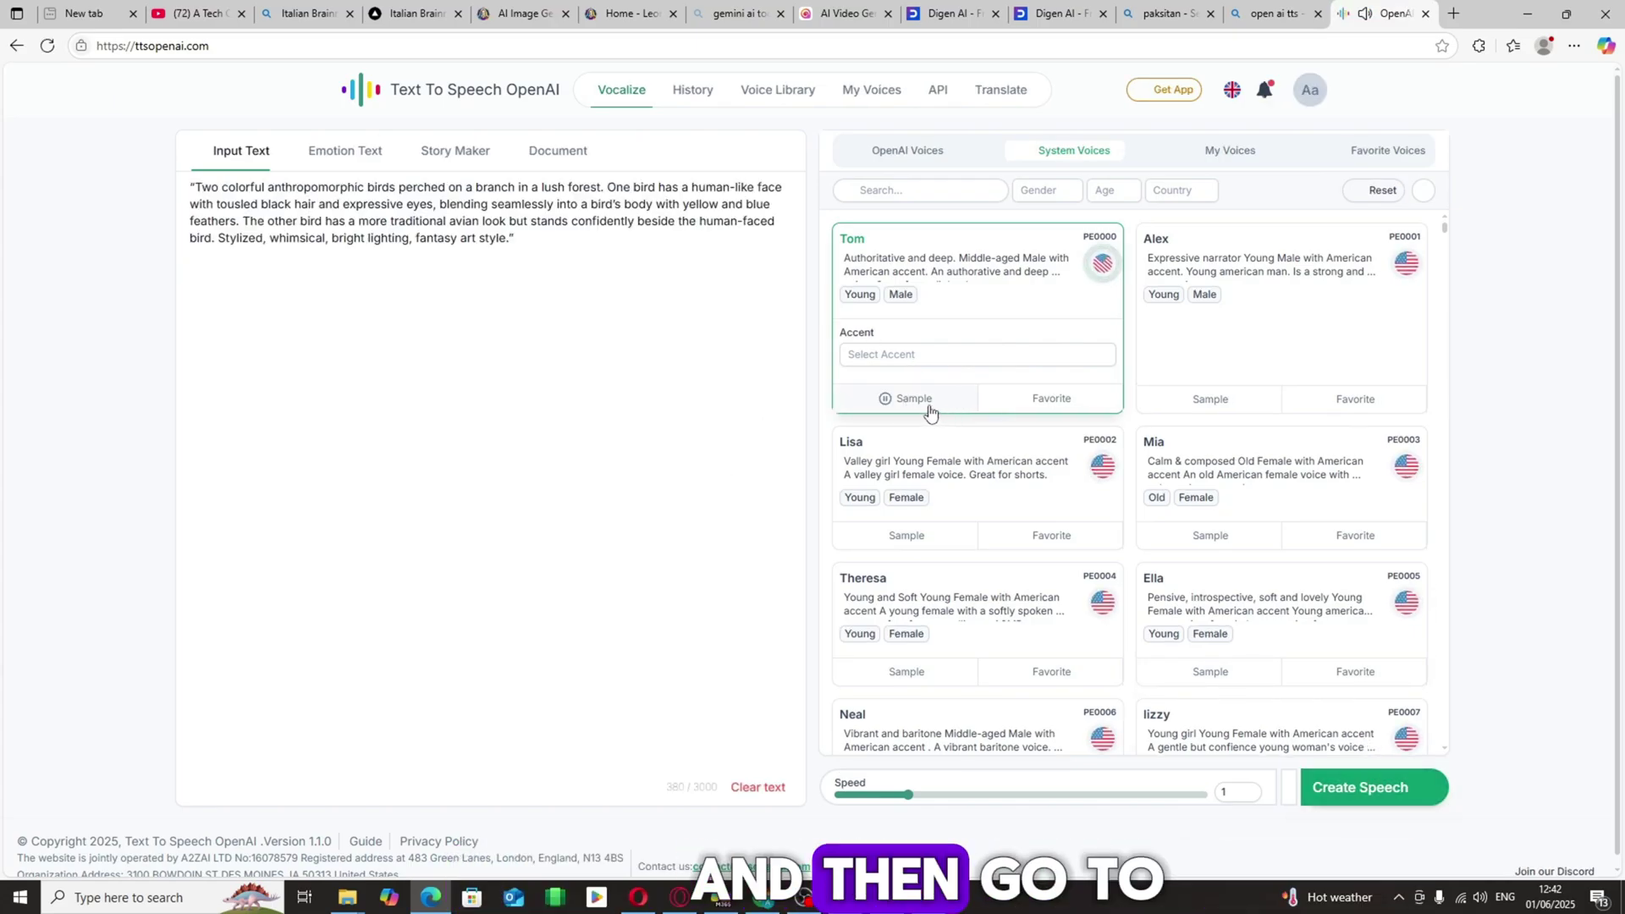
left_click(1360, 787)
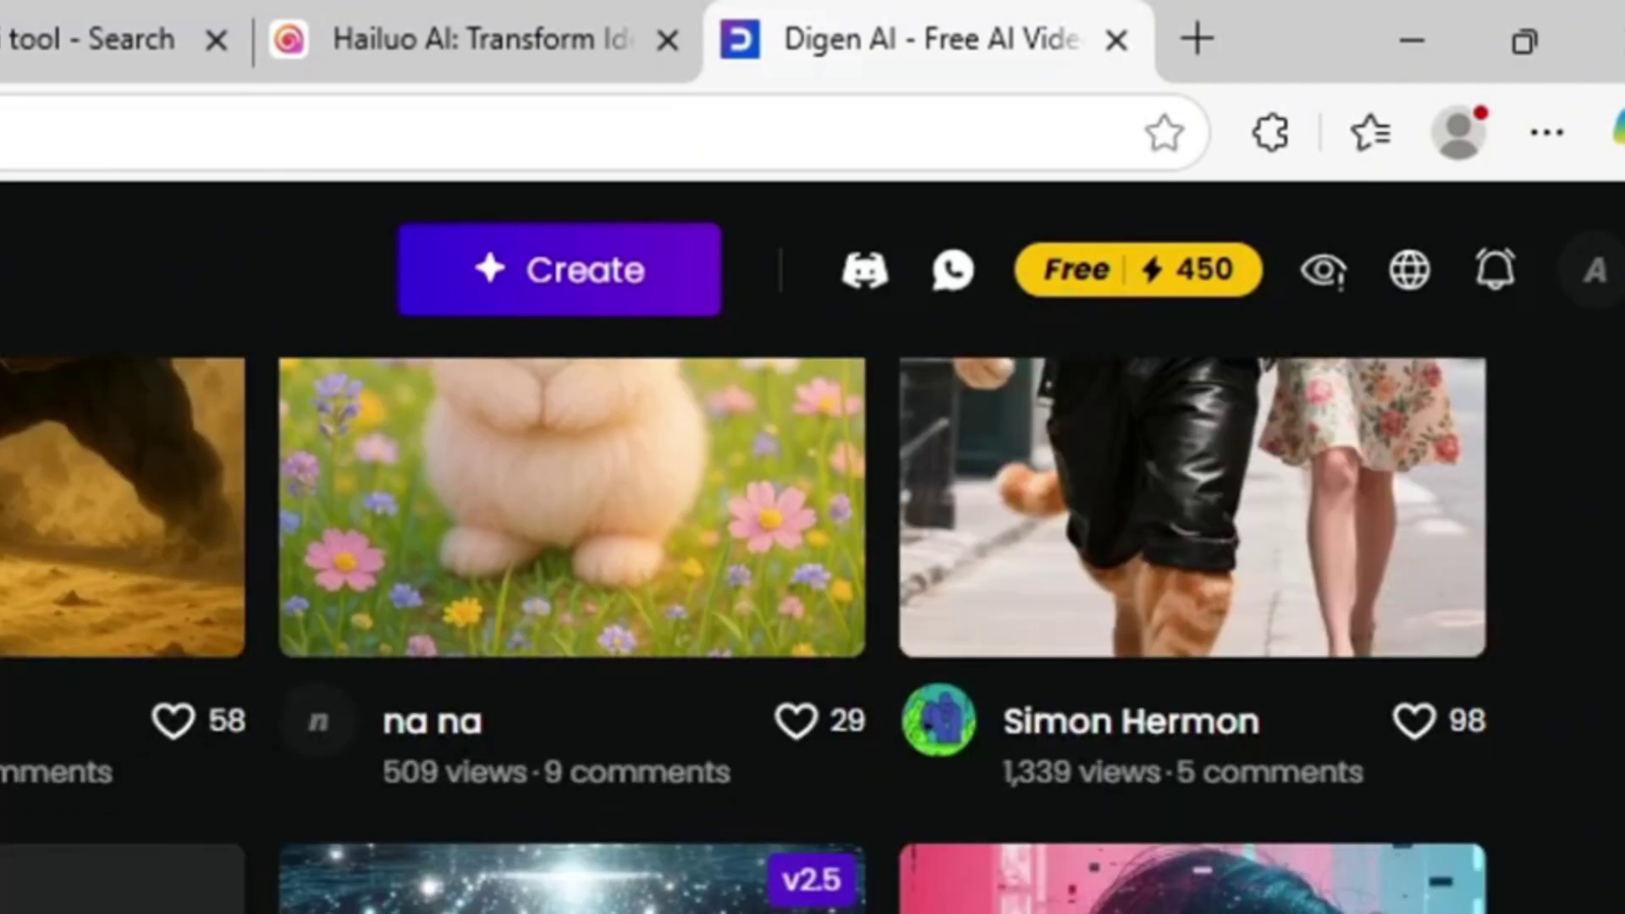
scroll(518, 279, "down", 3)
scroll(519, 278, "up", 4)
scroll(518, 277, "up", 2)
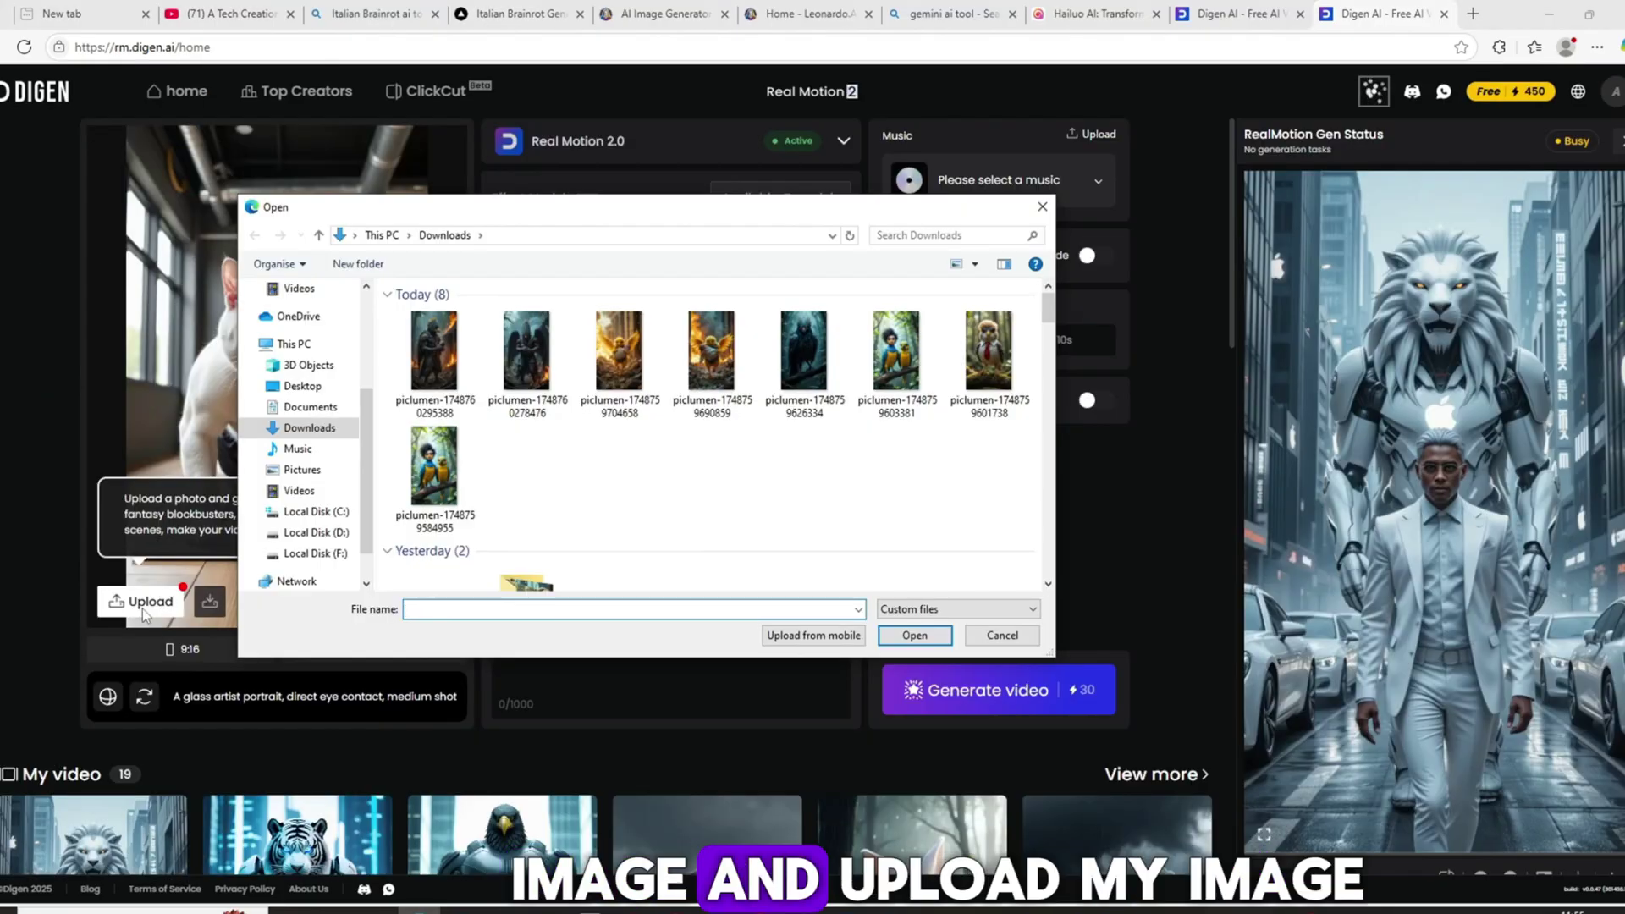
Upload the parrots image and generate the parrots conversation video.
double_click(898, 356)
type("Two parrots are talking to each other, and there's also a girl who is joining their conversation.")
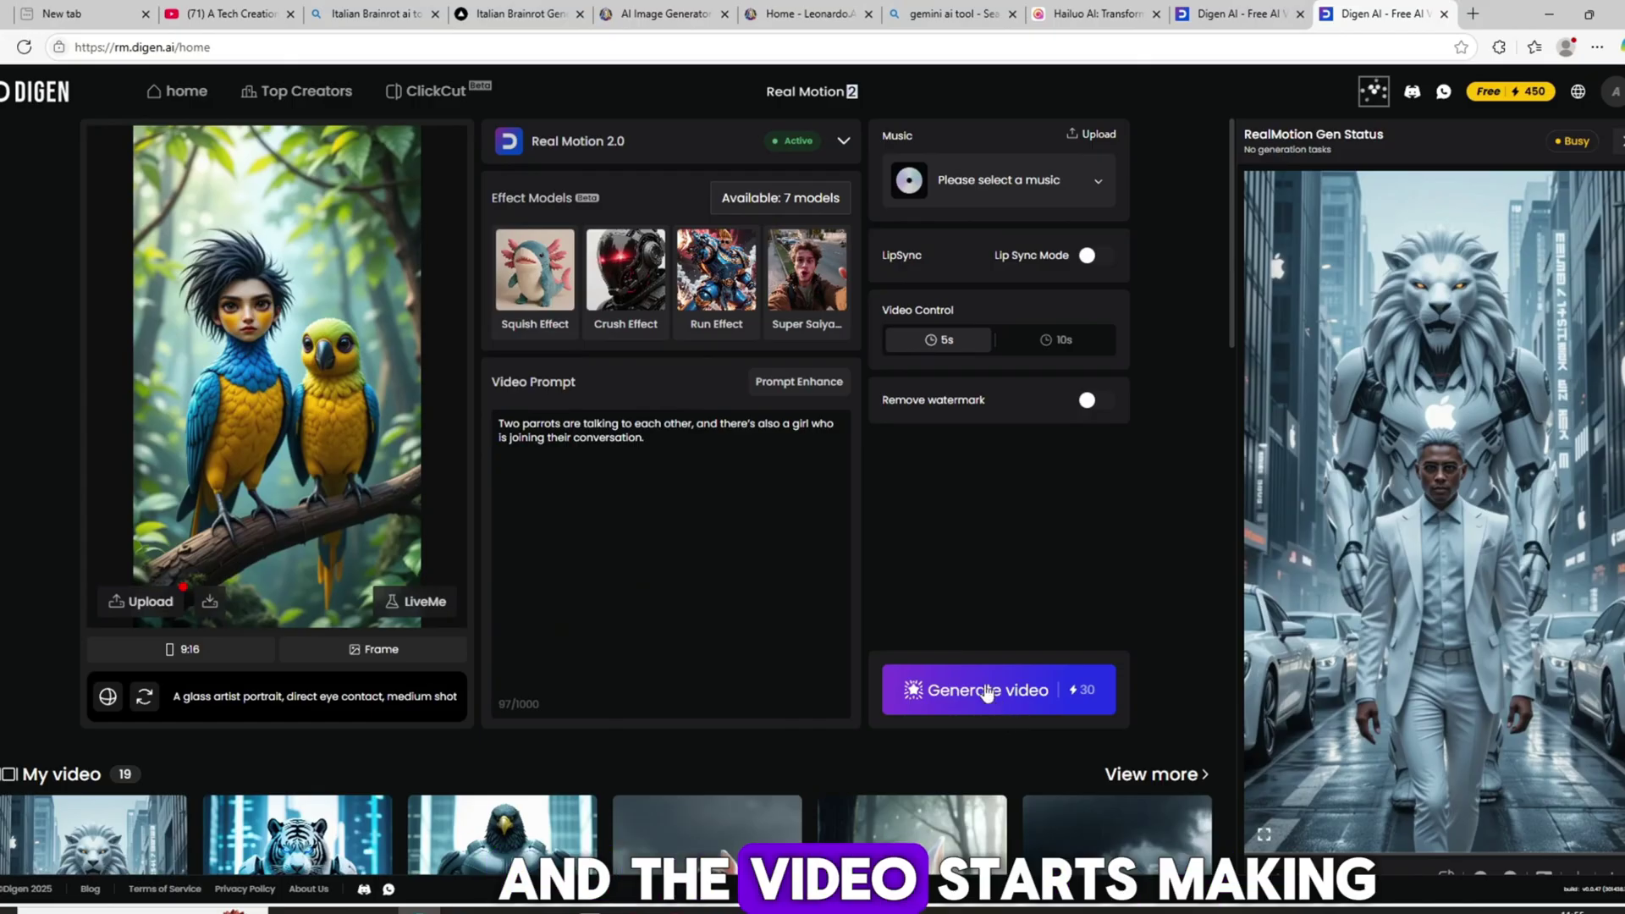
left_click(990, 699)
Upload the tie-wearing chick image and generate its talking video.
left_click(150, 601)
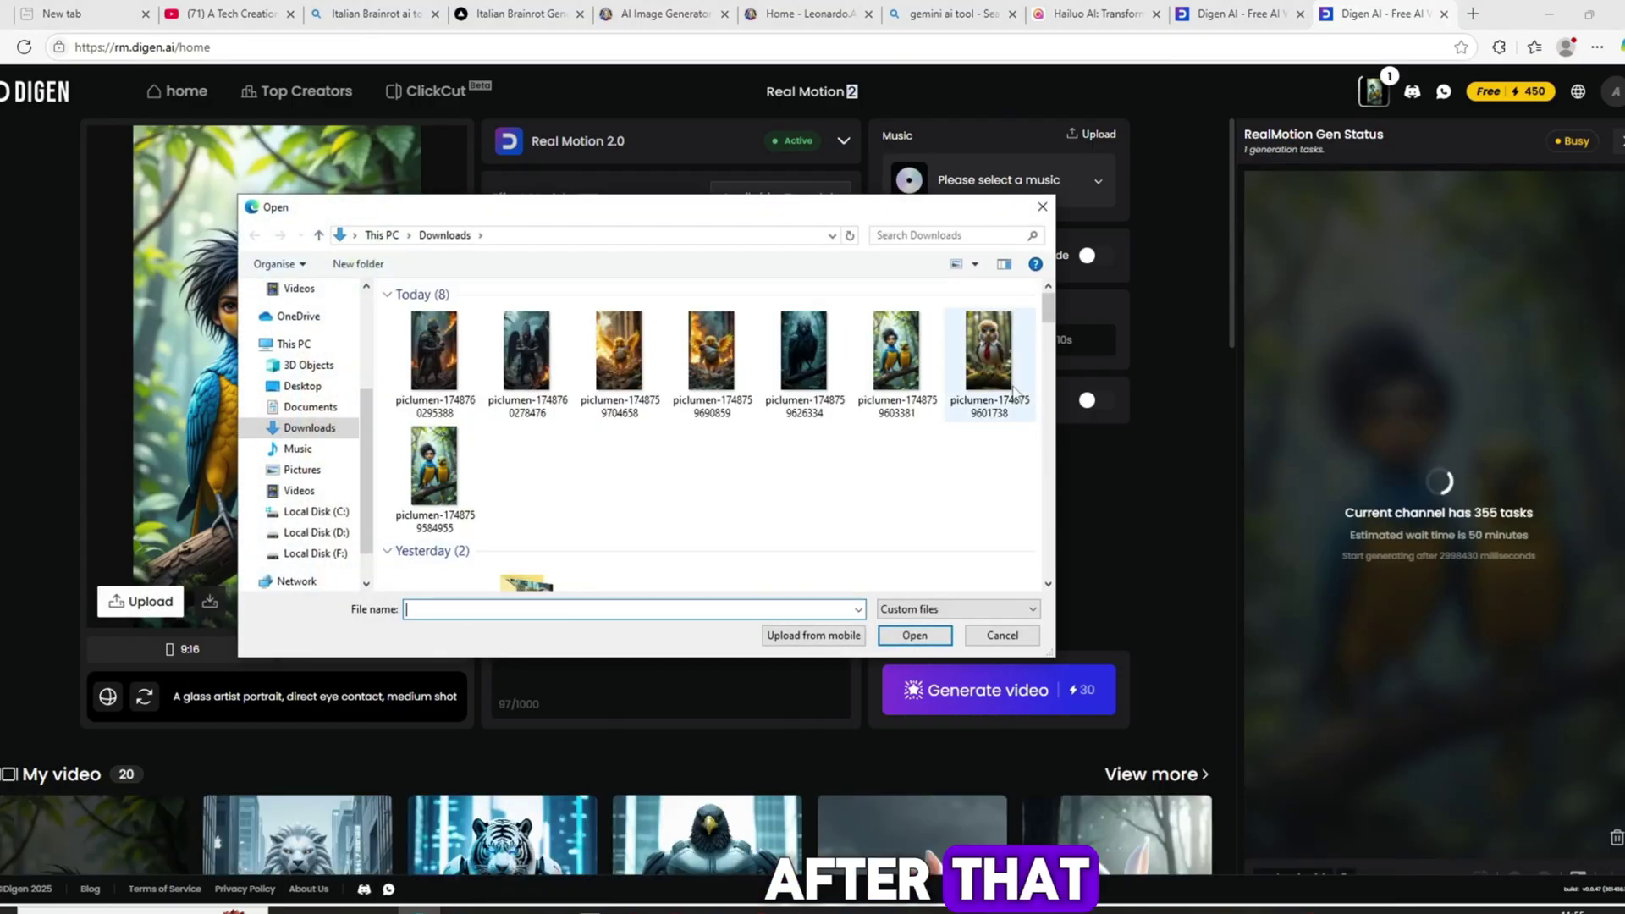
left_click(989, 356)
left_click(913, 635)
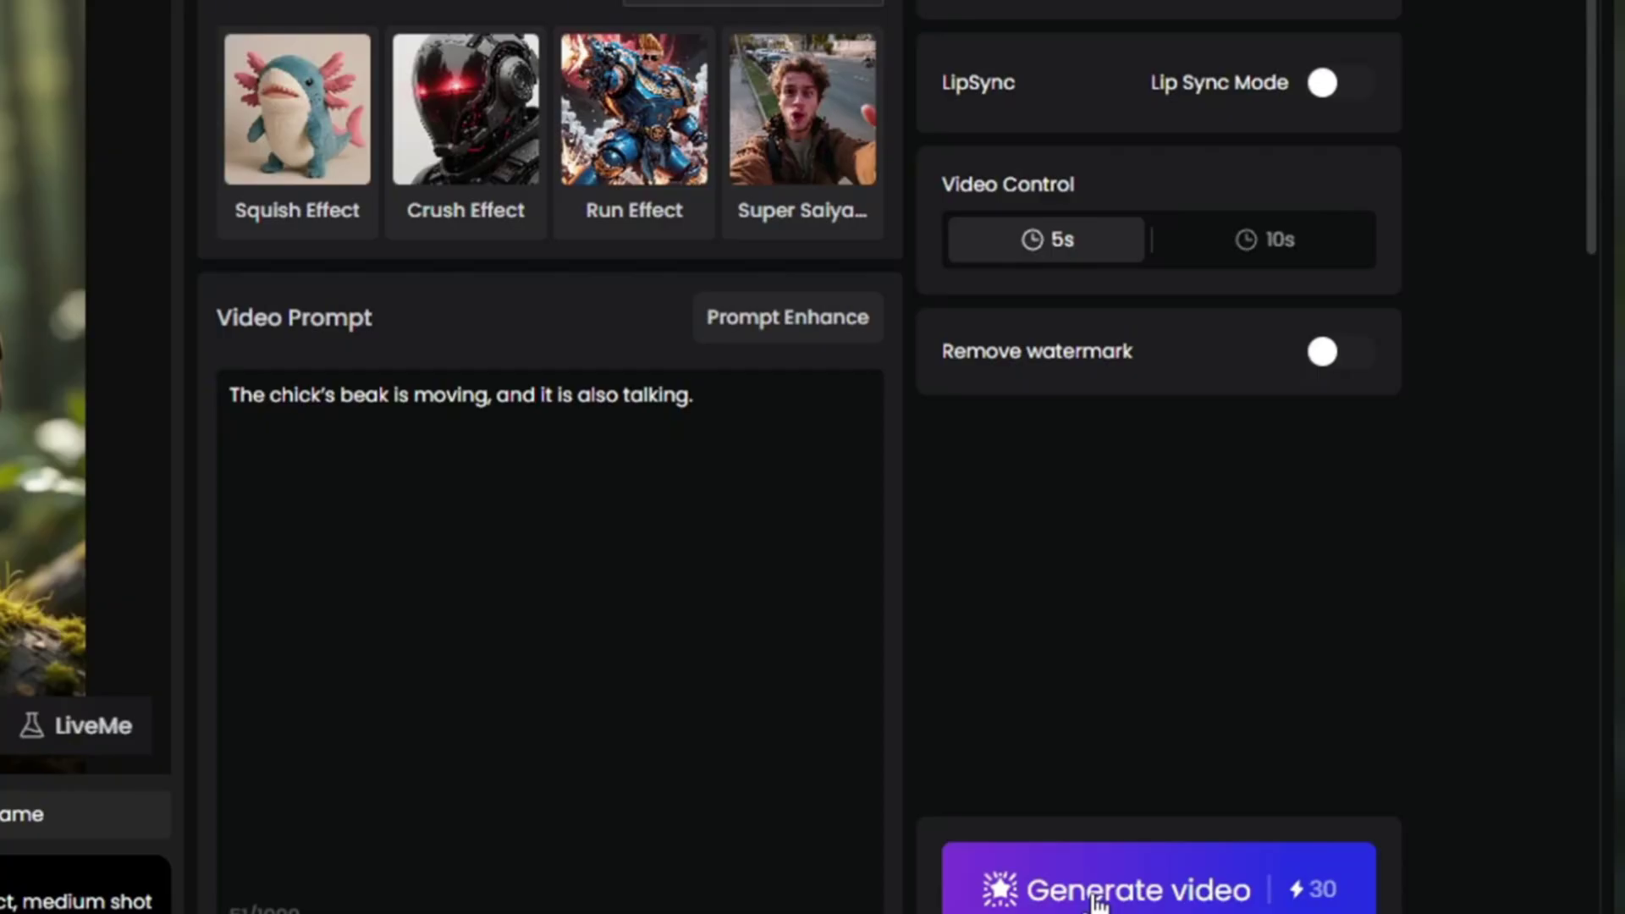
left_click(1101, 890)
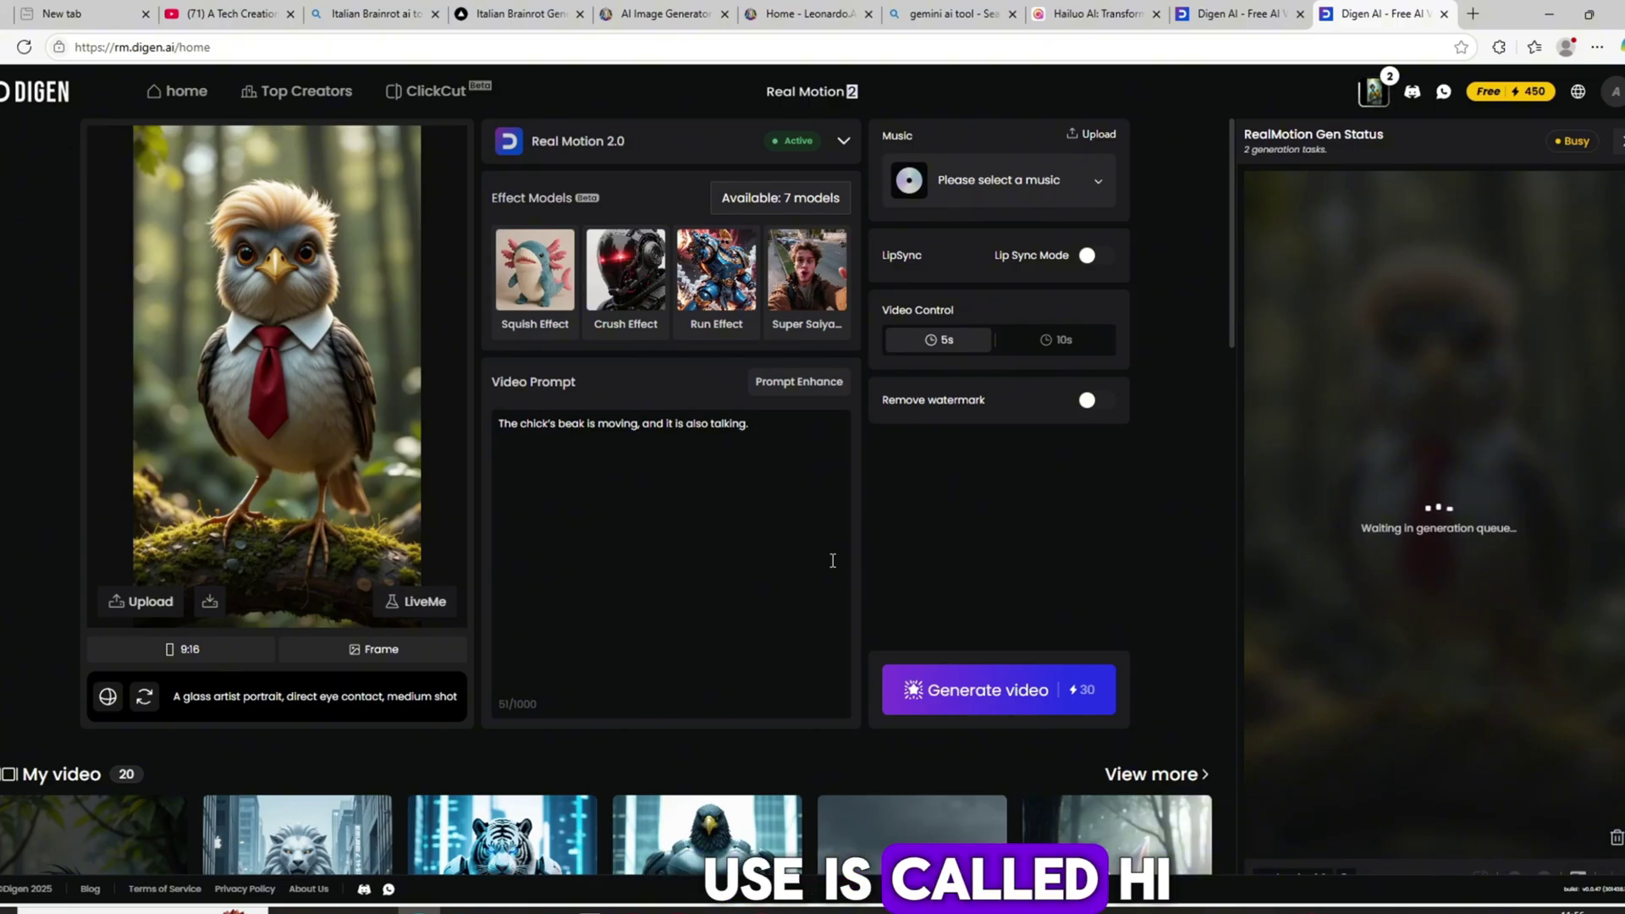
In Hailuo AI's image-to-video page, upload the fire-chick image from Image History.
left_click(1091, 14)
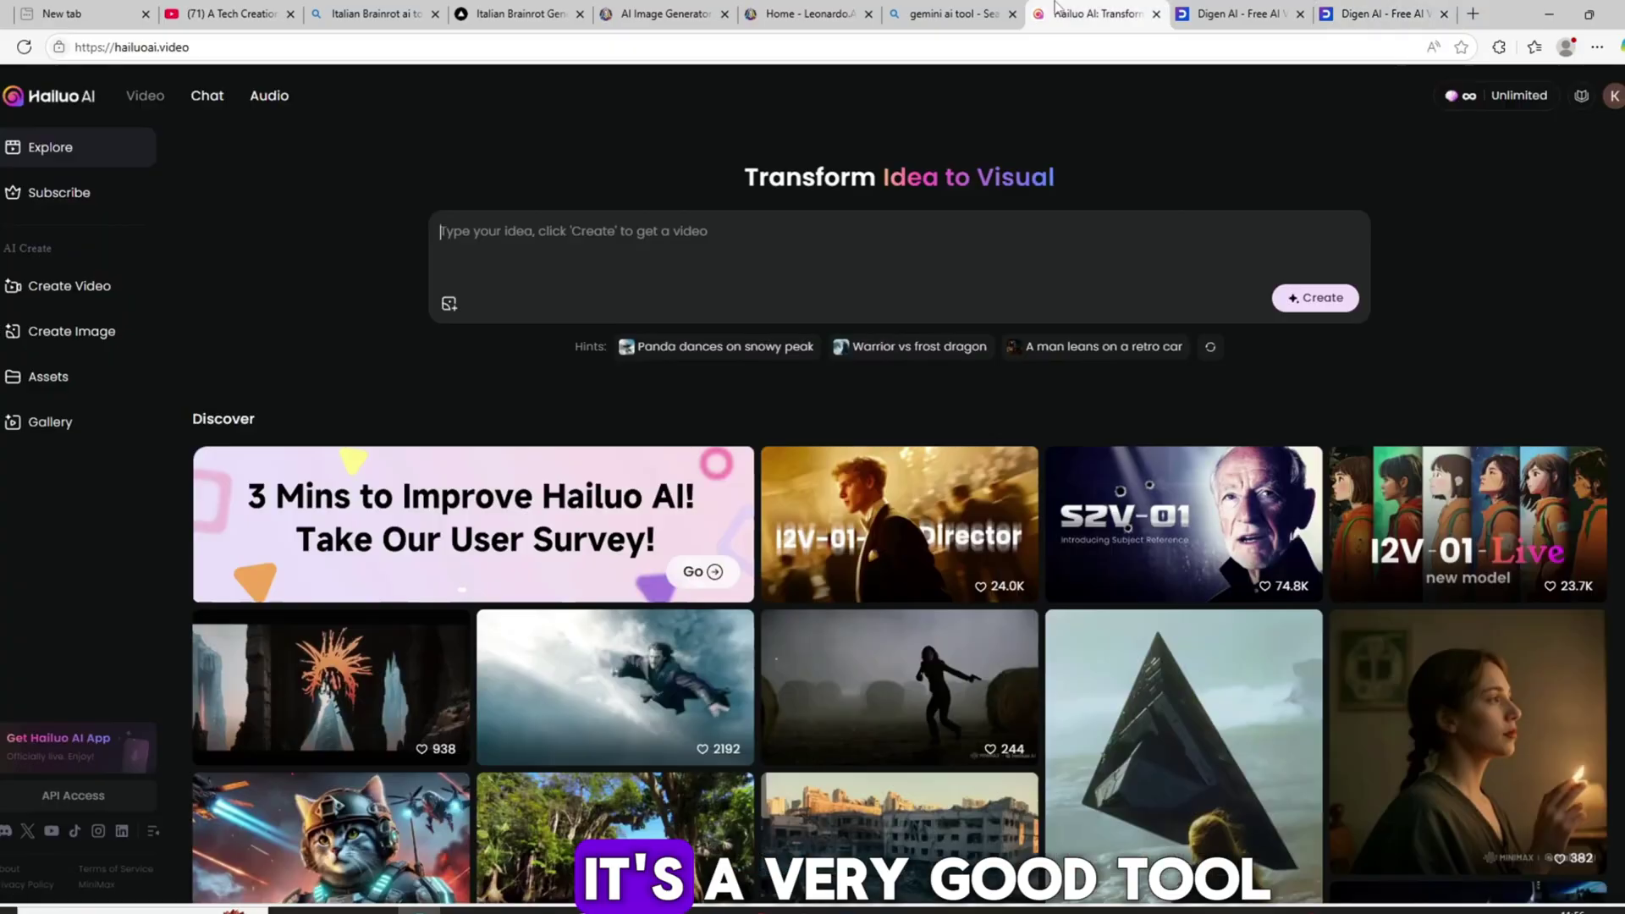
left_click(64, 287)
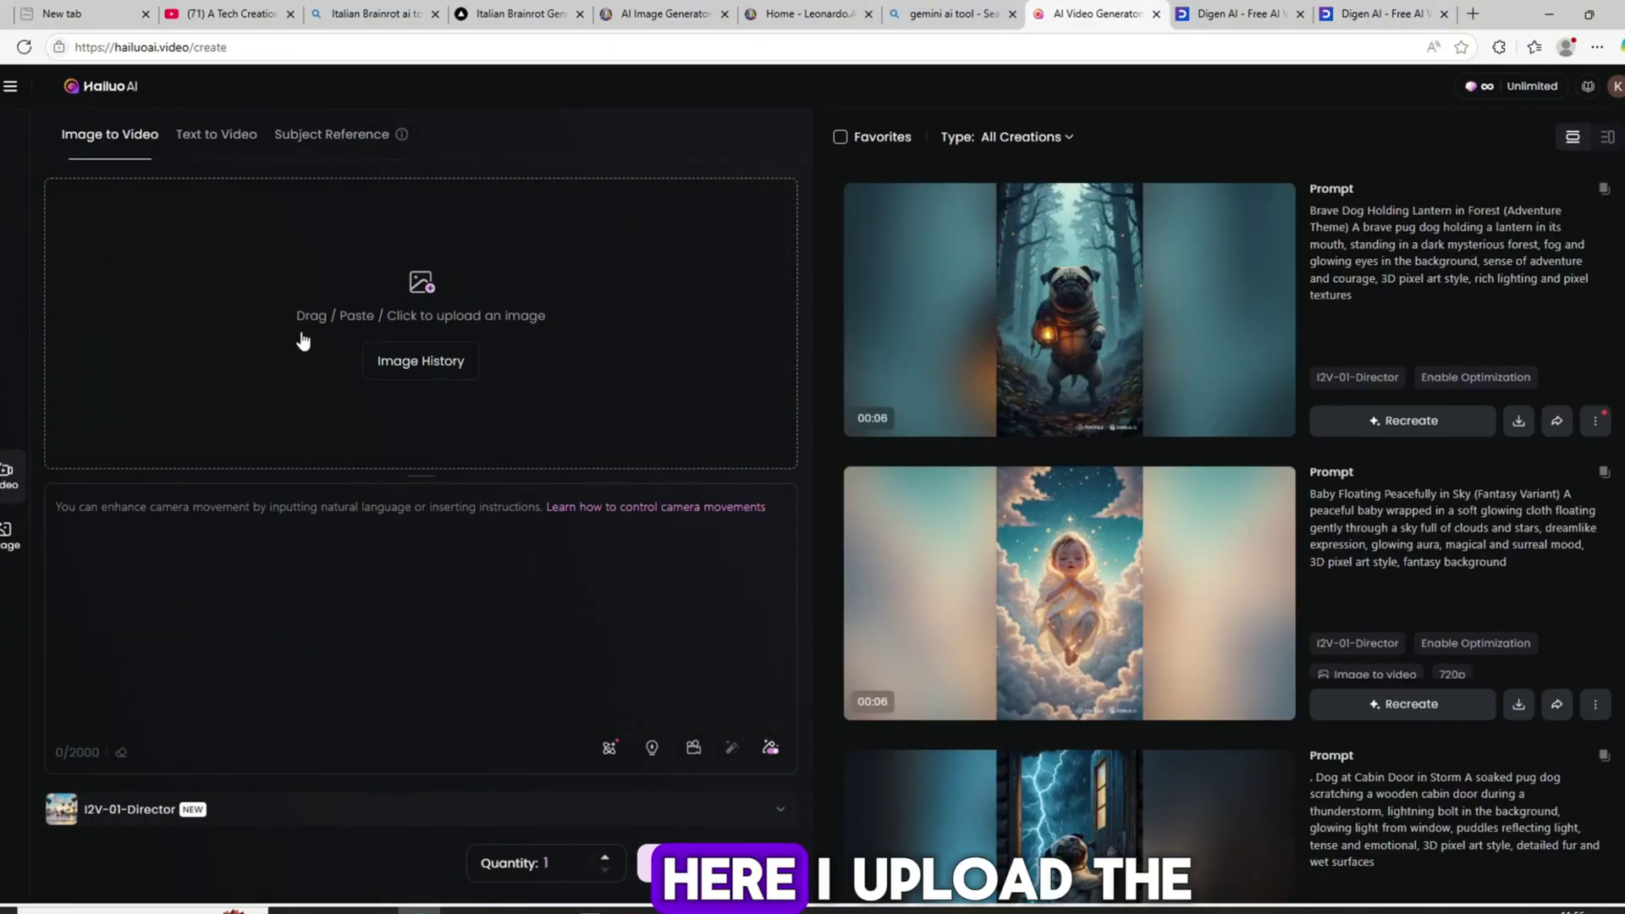
left_click(400, 363)
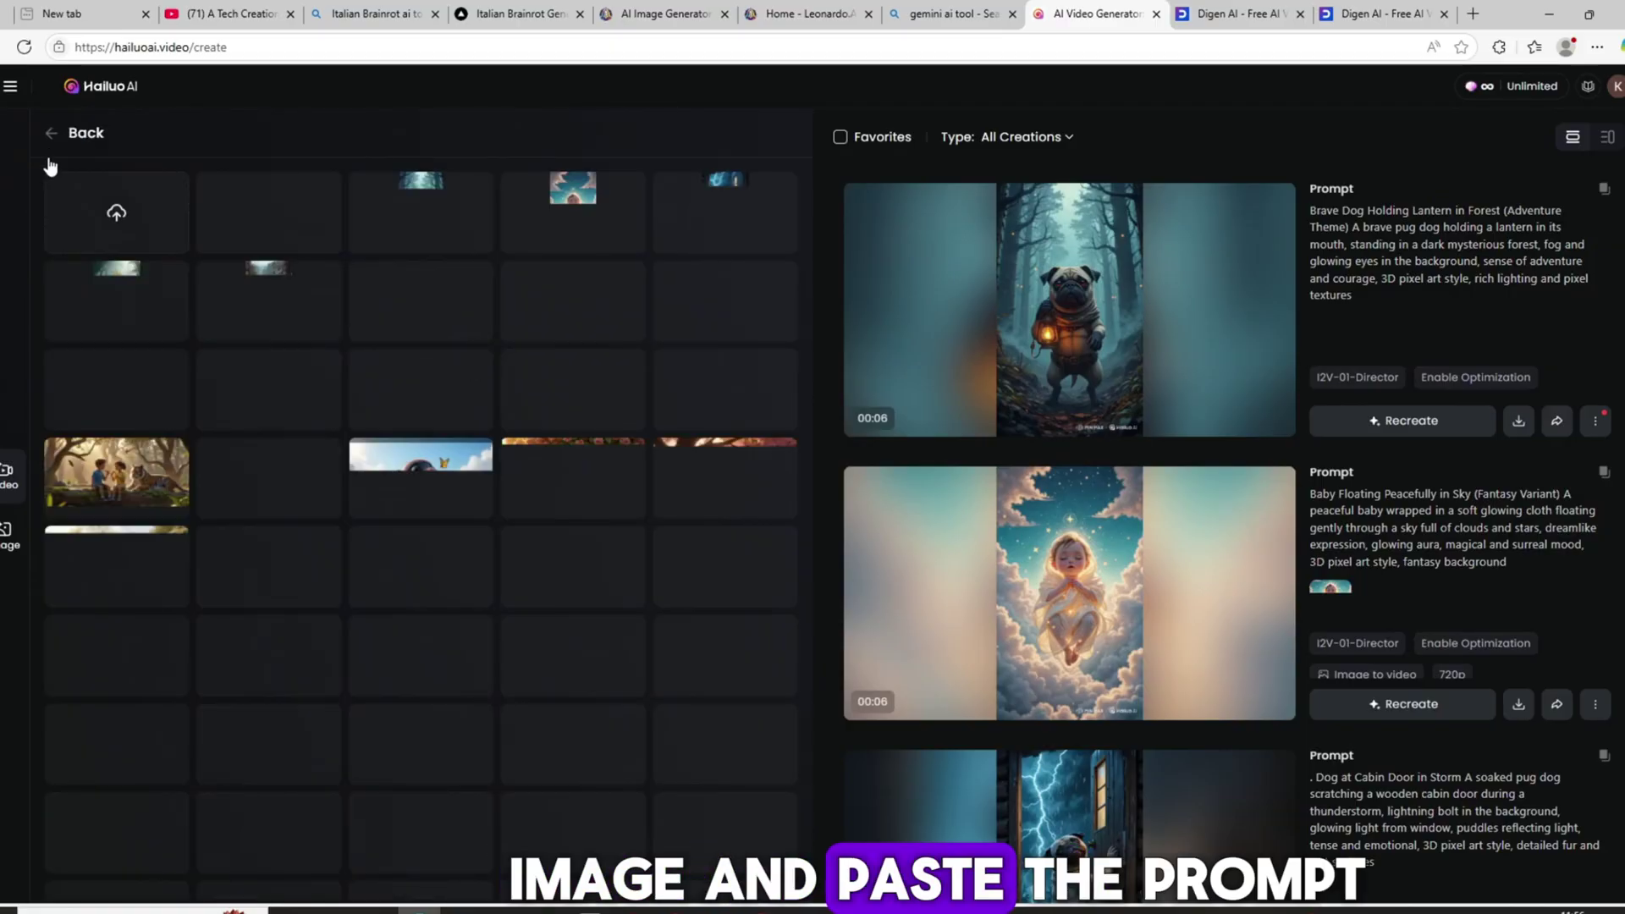
left_click(91, 202)
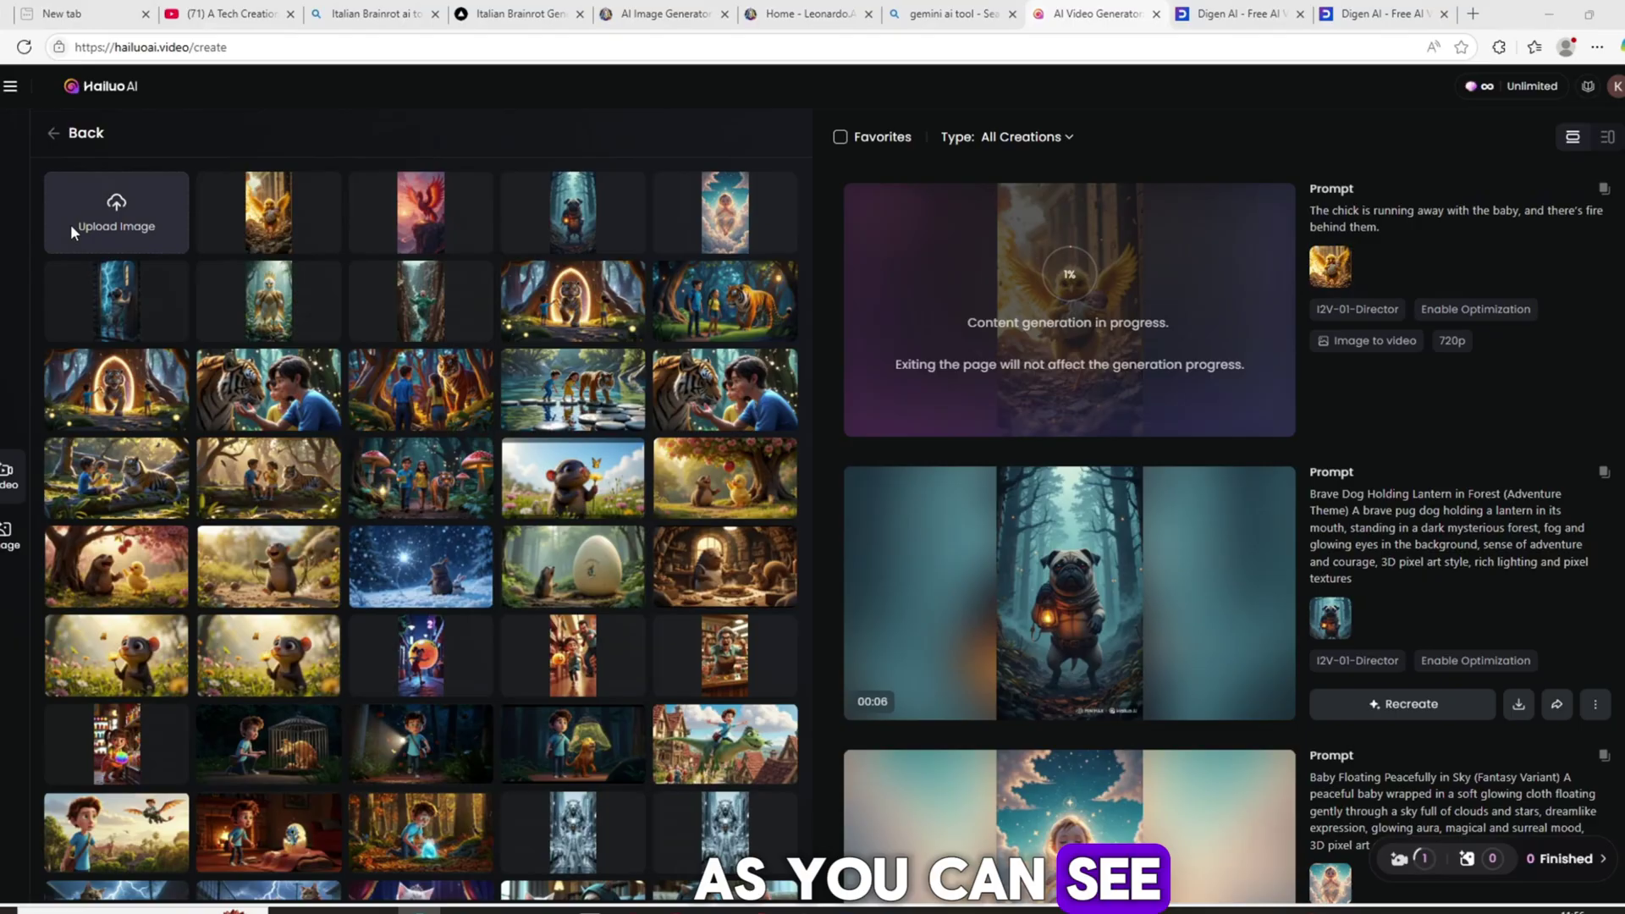
Upload the dark bird image, paste the bird-watching-baby prompt, create the video and preview the chick clip.
left_click(70, 224)
left_click(433, 349)
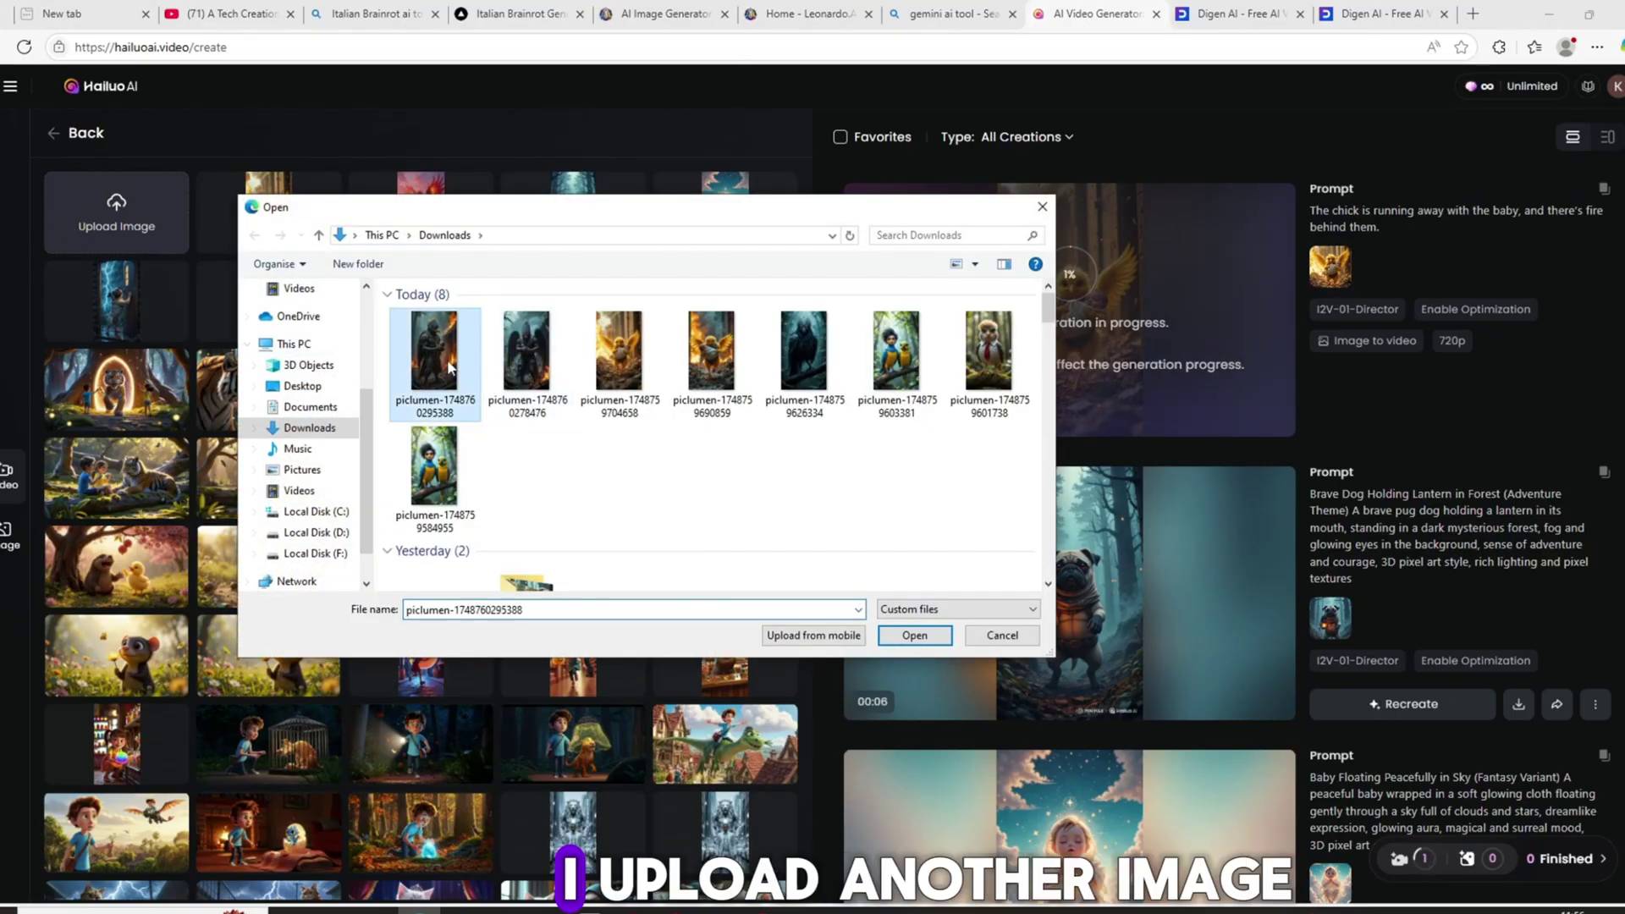
left_click(915, 636)
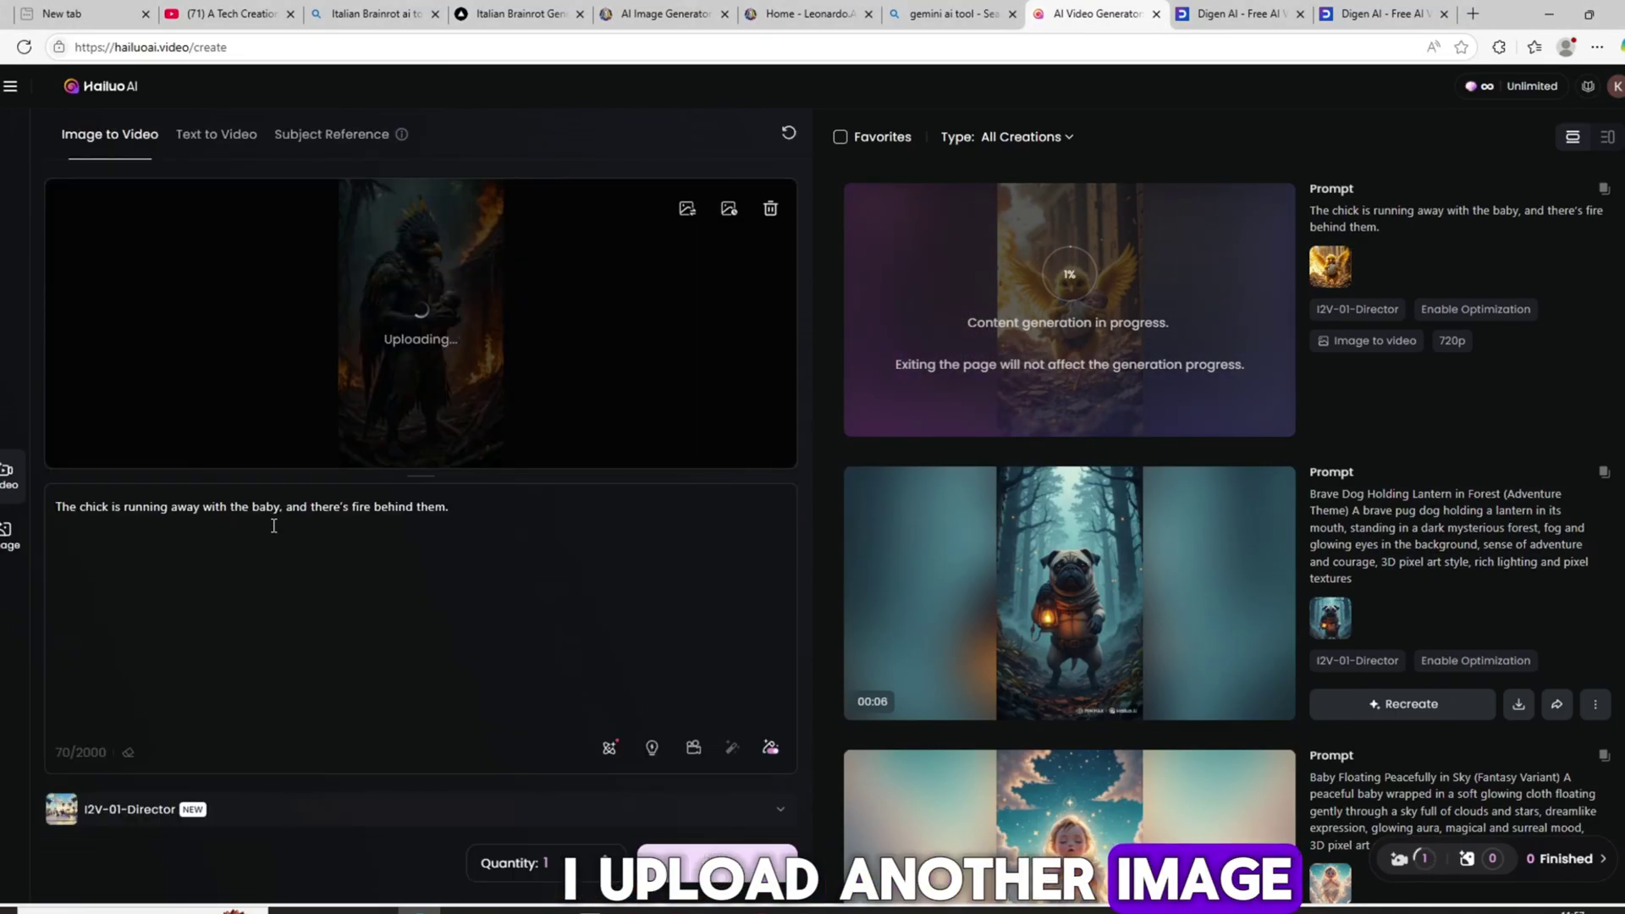
key("ctrl+a")
type("The bird is looking at the baby, and its beak is also moving.")
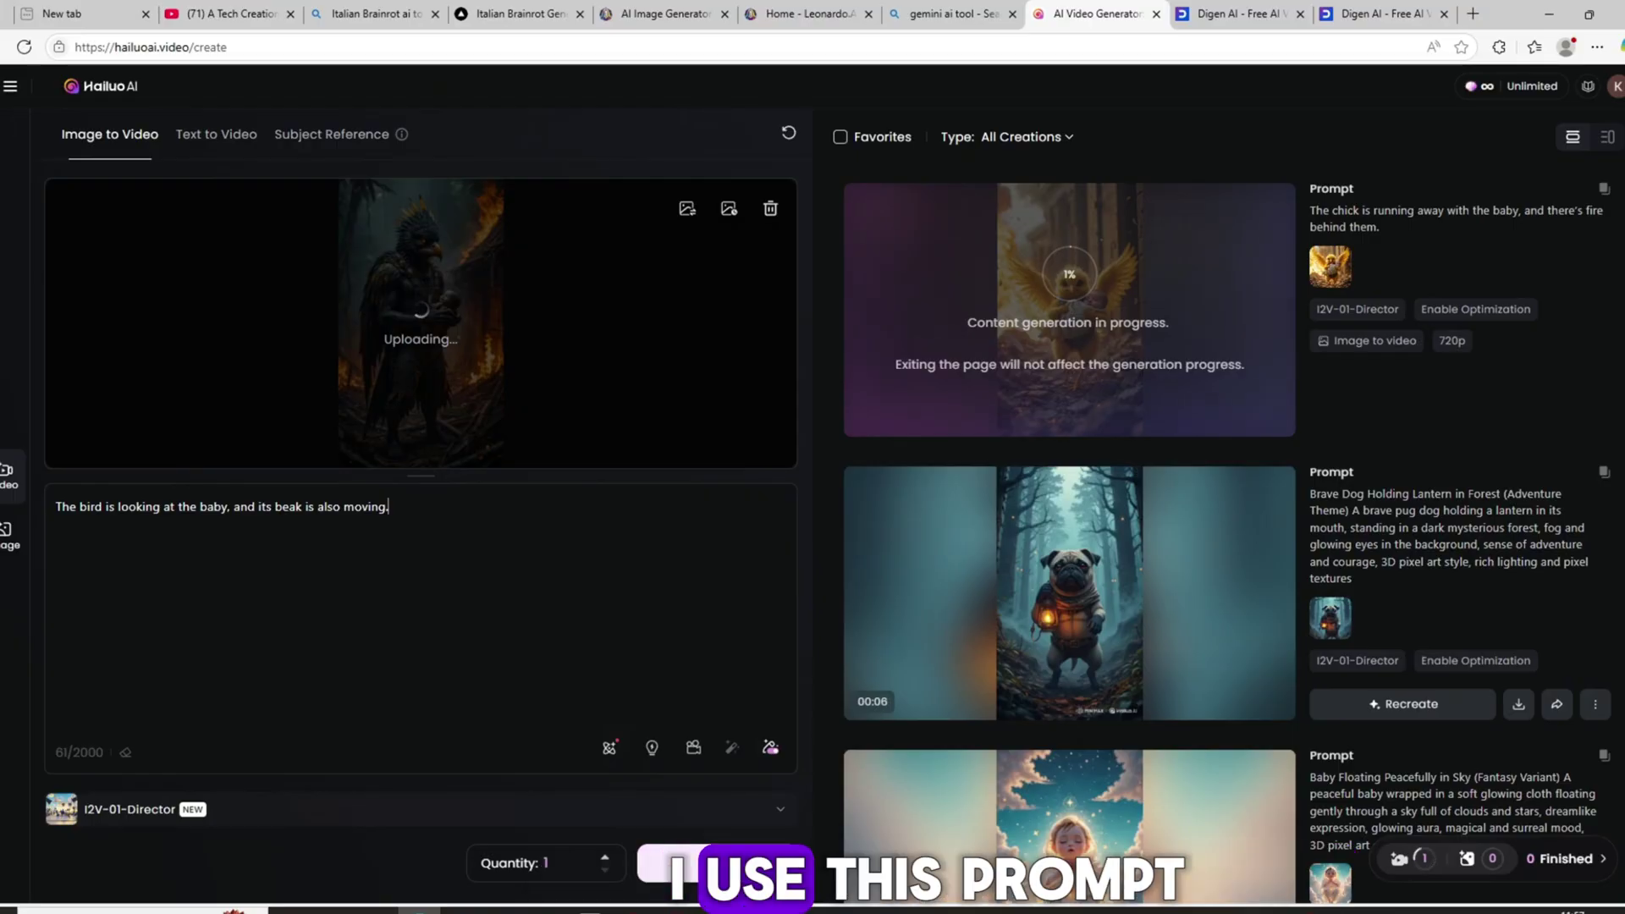
left_click(722, 867)
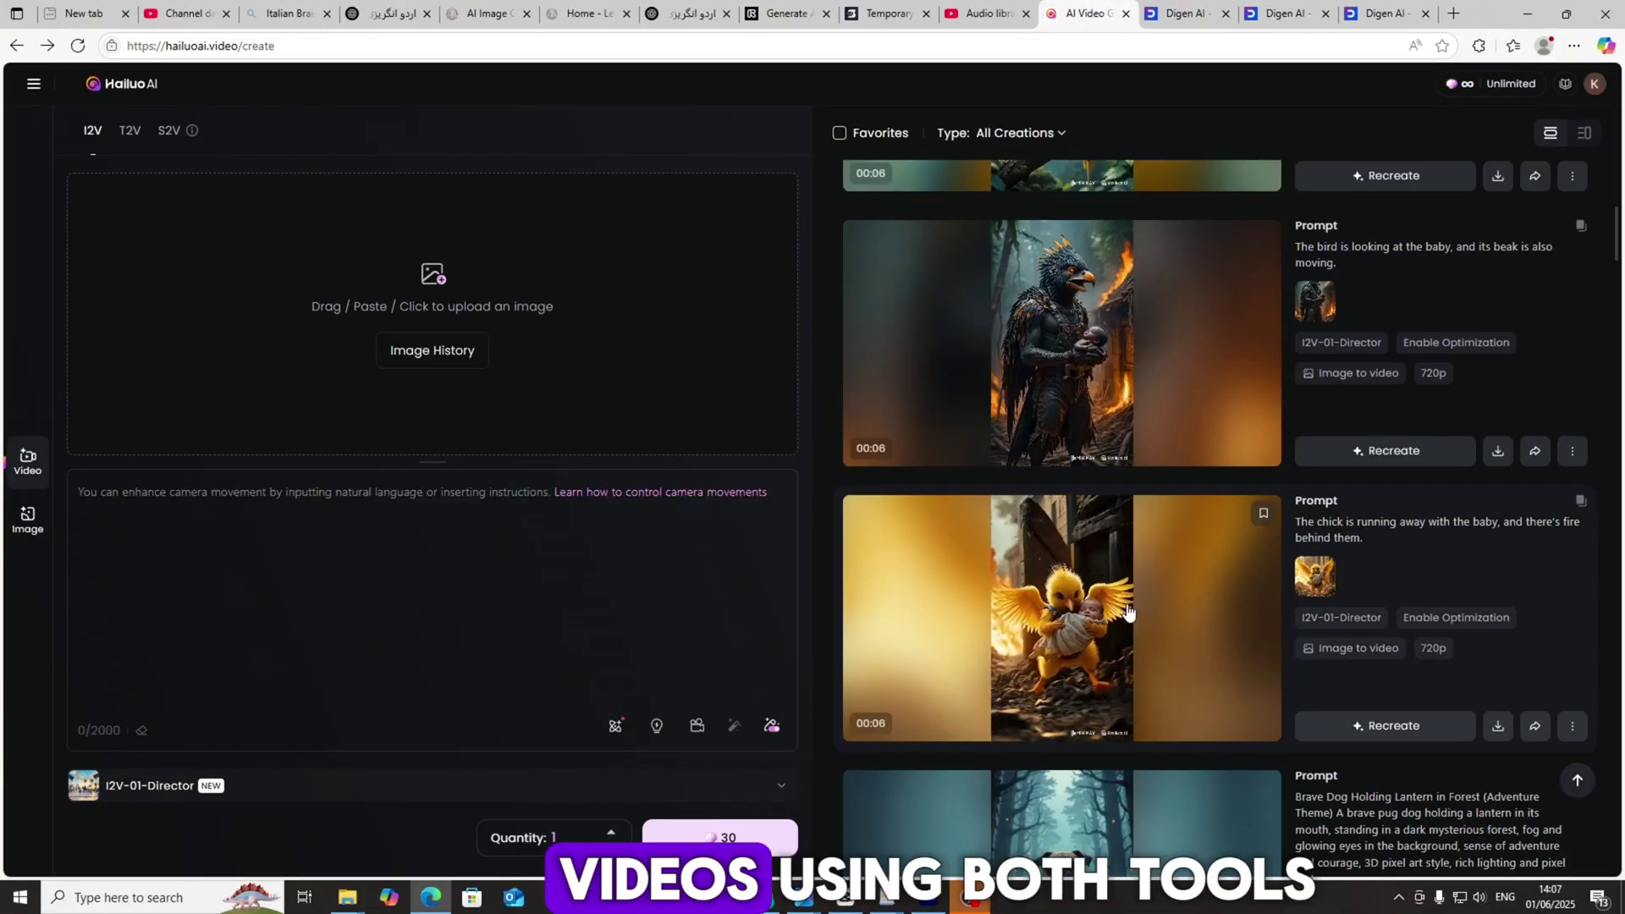
left_click(1127, 614)
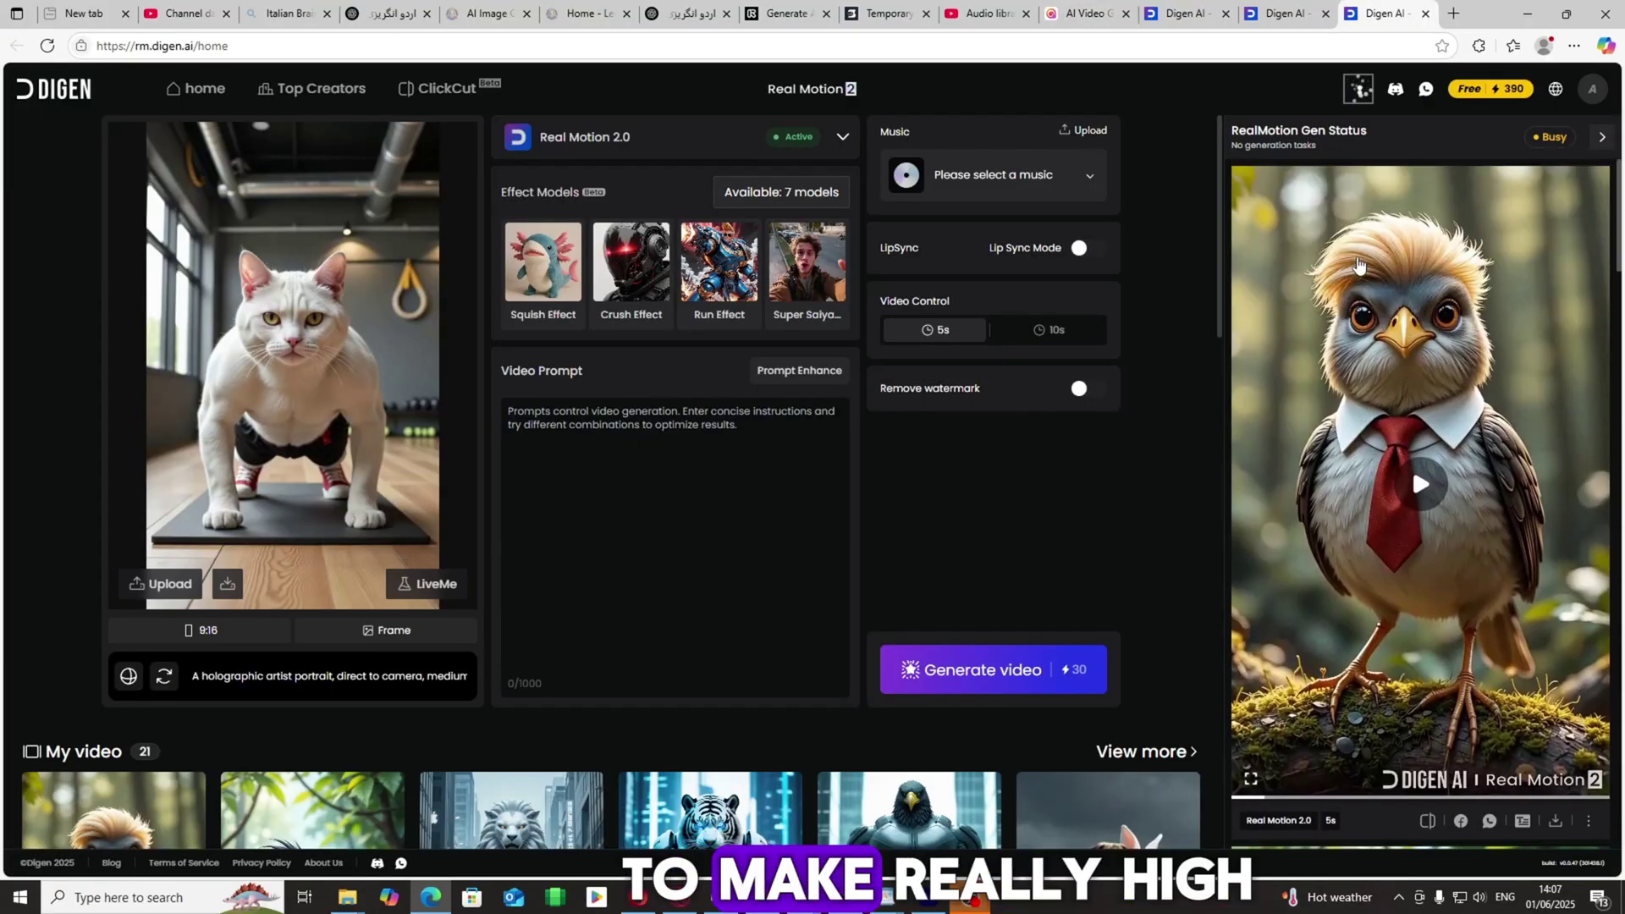
scroll(1401, 508, "down", 5)
scroll(1432, 475, "up", 5)
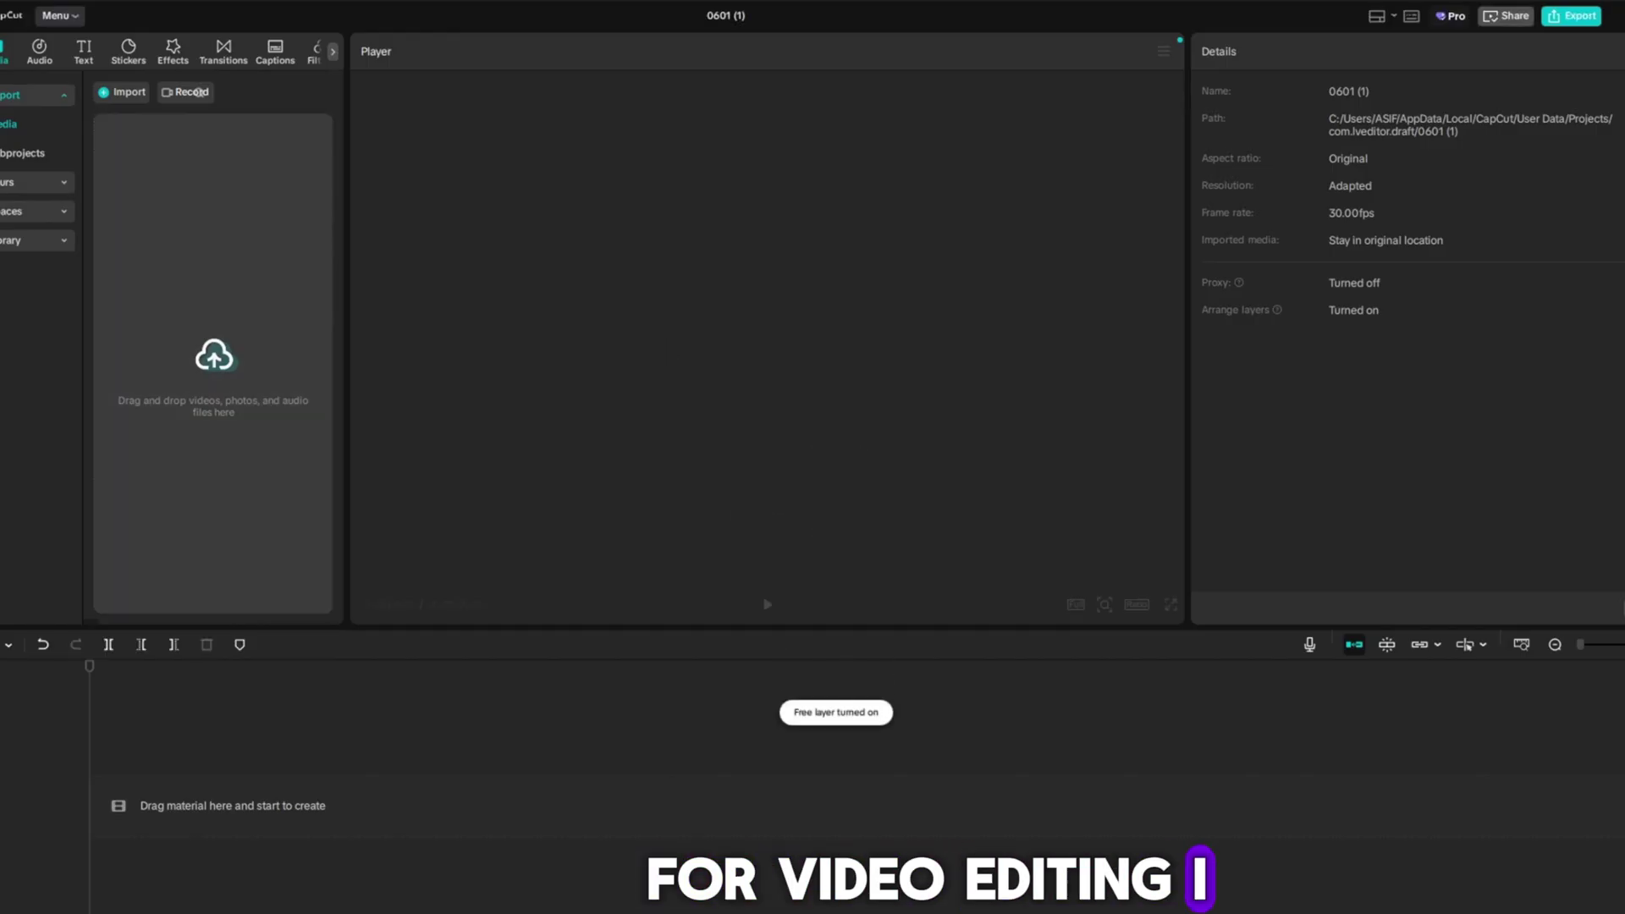
Show the Downloads folder holding the generated bird clips for the new CapCut project.
left_click(250, 877)
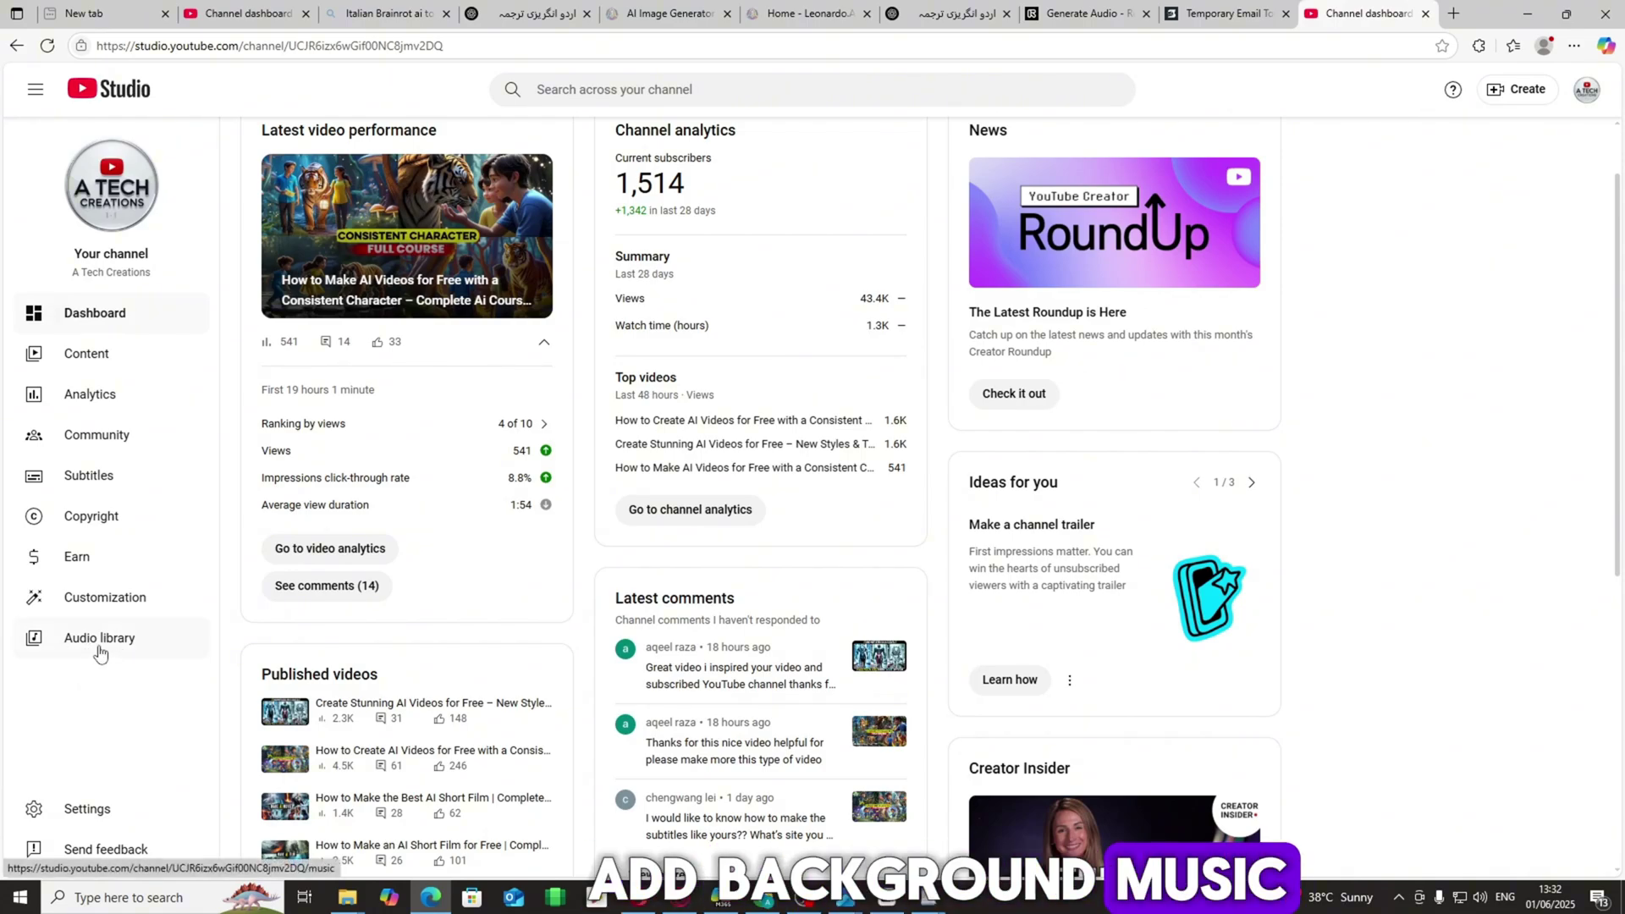
Browse YouTube Studio's Audio library for free background music tracks.
left_click(99, 646)
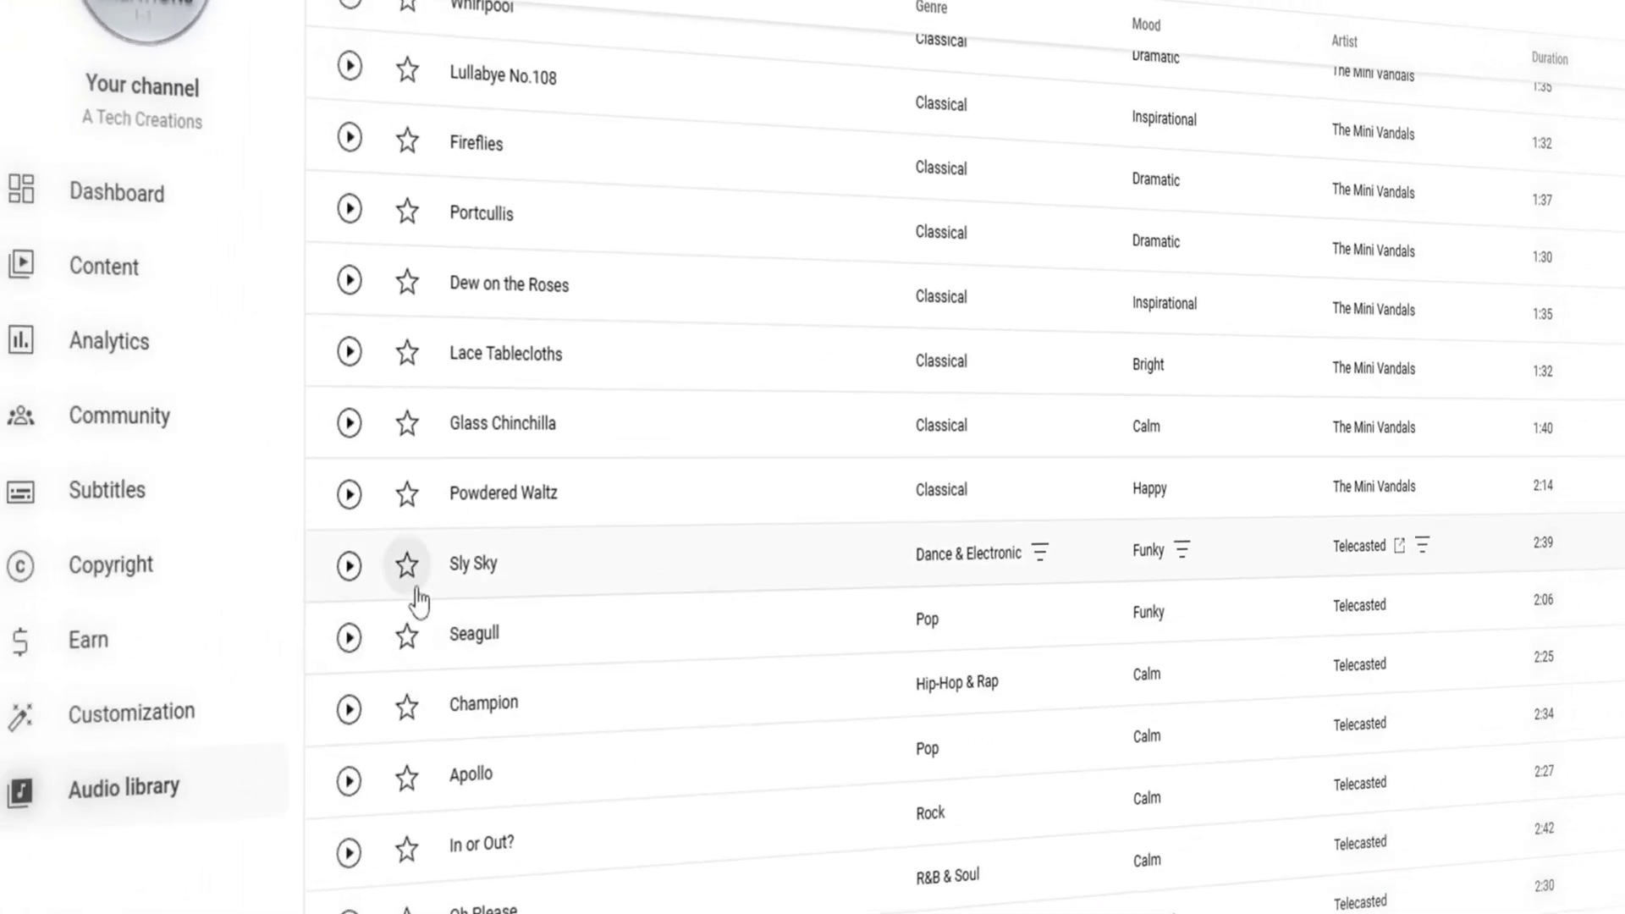
scroll(420, 596, "down", 4)
scroll(421, 698, "down", 3)
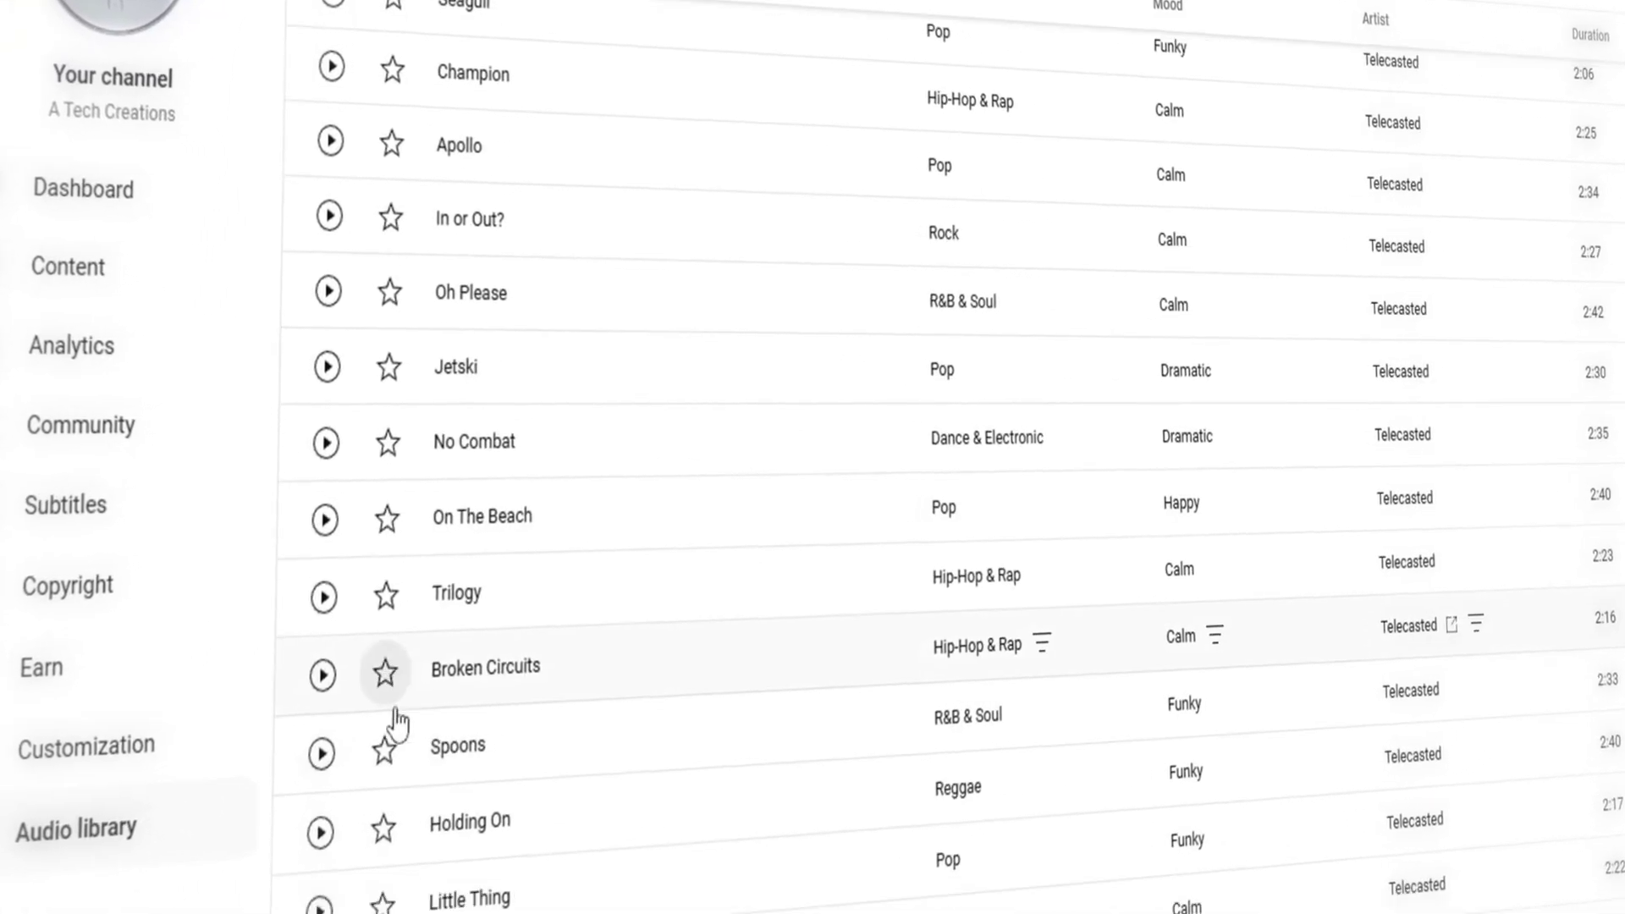
scroll(372, 752, "up", 3)
scroll(381, 687, "up", 2)
scroll(534, 558, "up", 3)
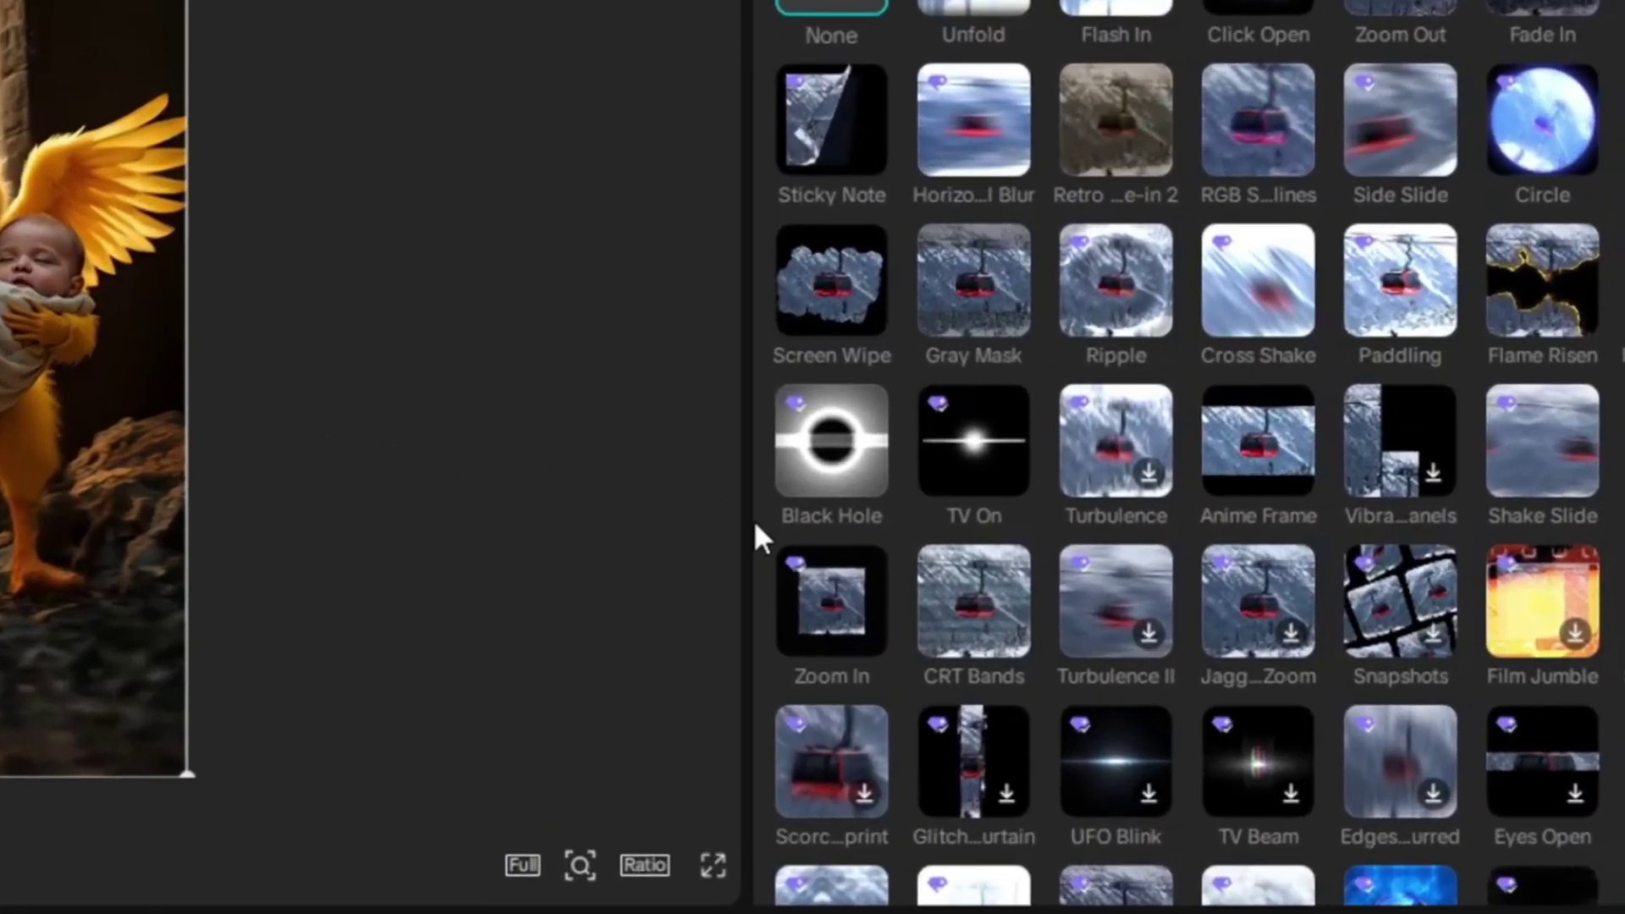
scroll(1393, 382, "down", 2)
scroll(1394, 444, "down", 2)
scroll(1143, 698, "up", 3)
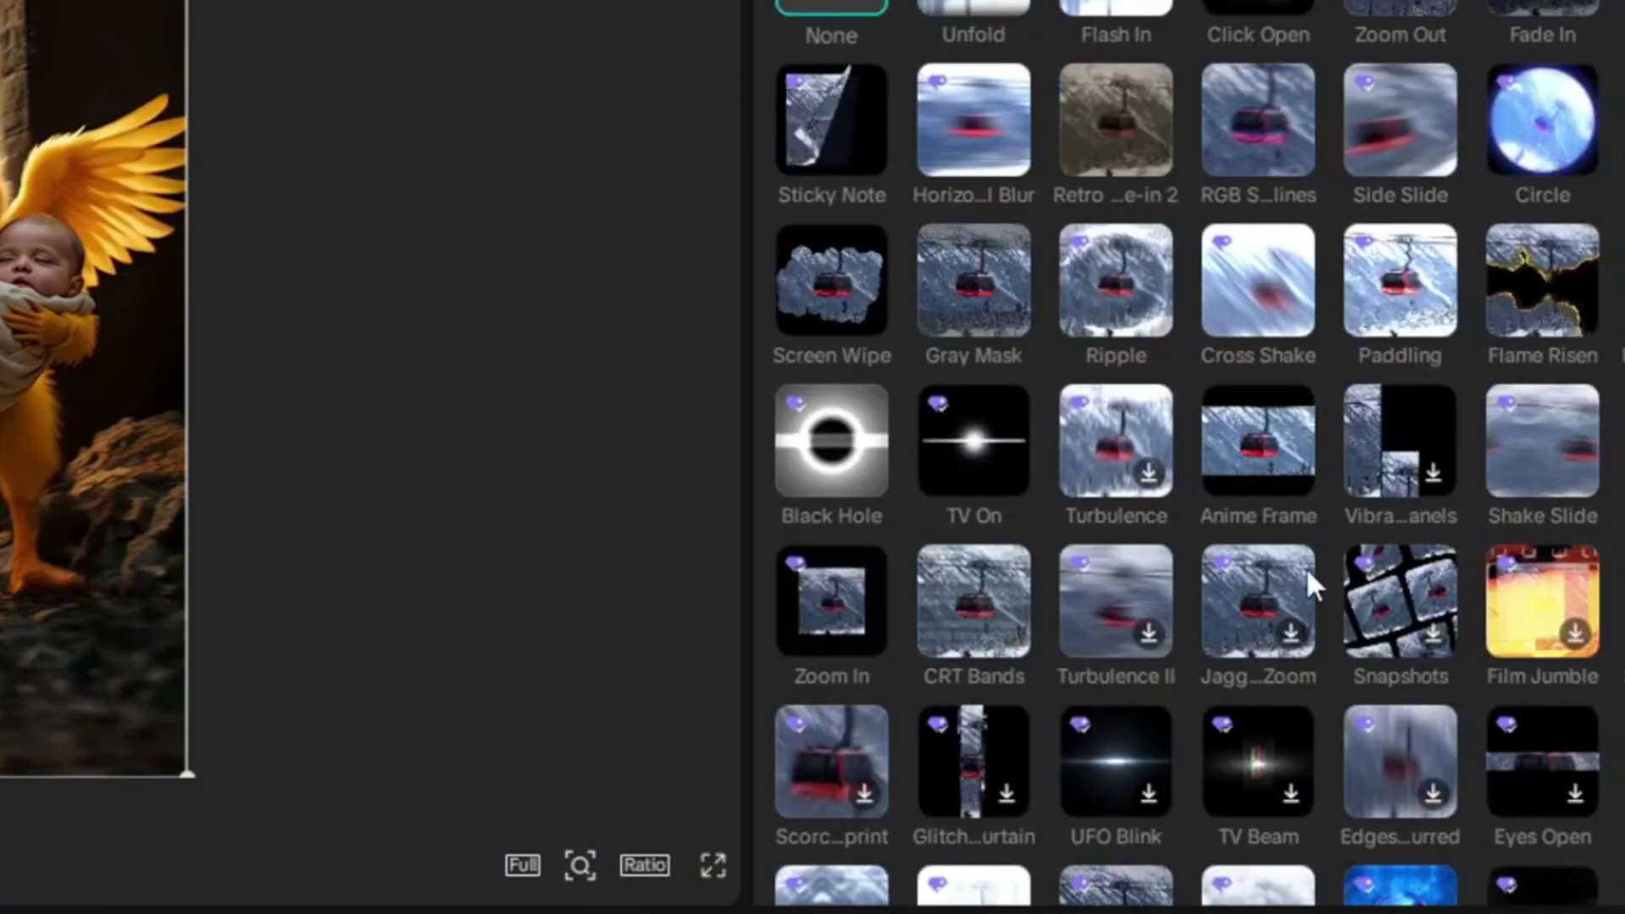
Apply the 0.8-second Circle entrance animation to the fire-chick clip.
left_click(1539, 141)
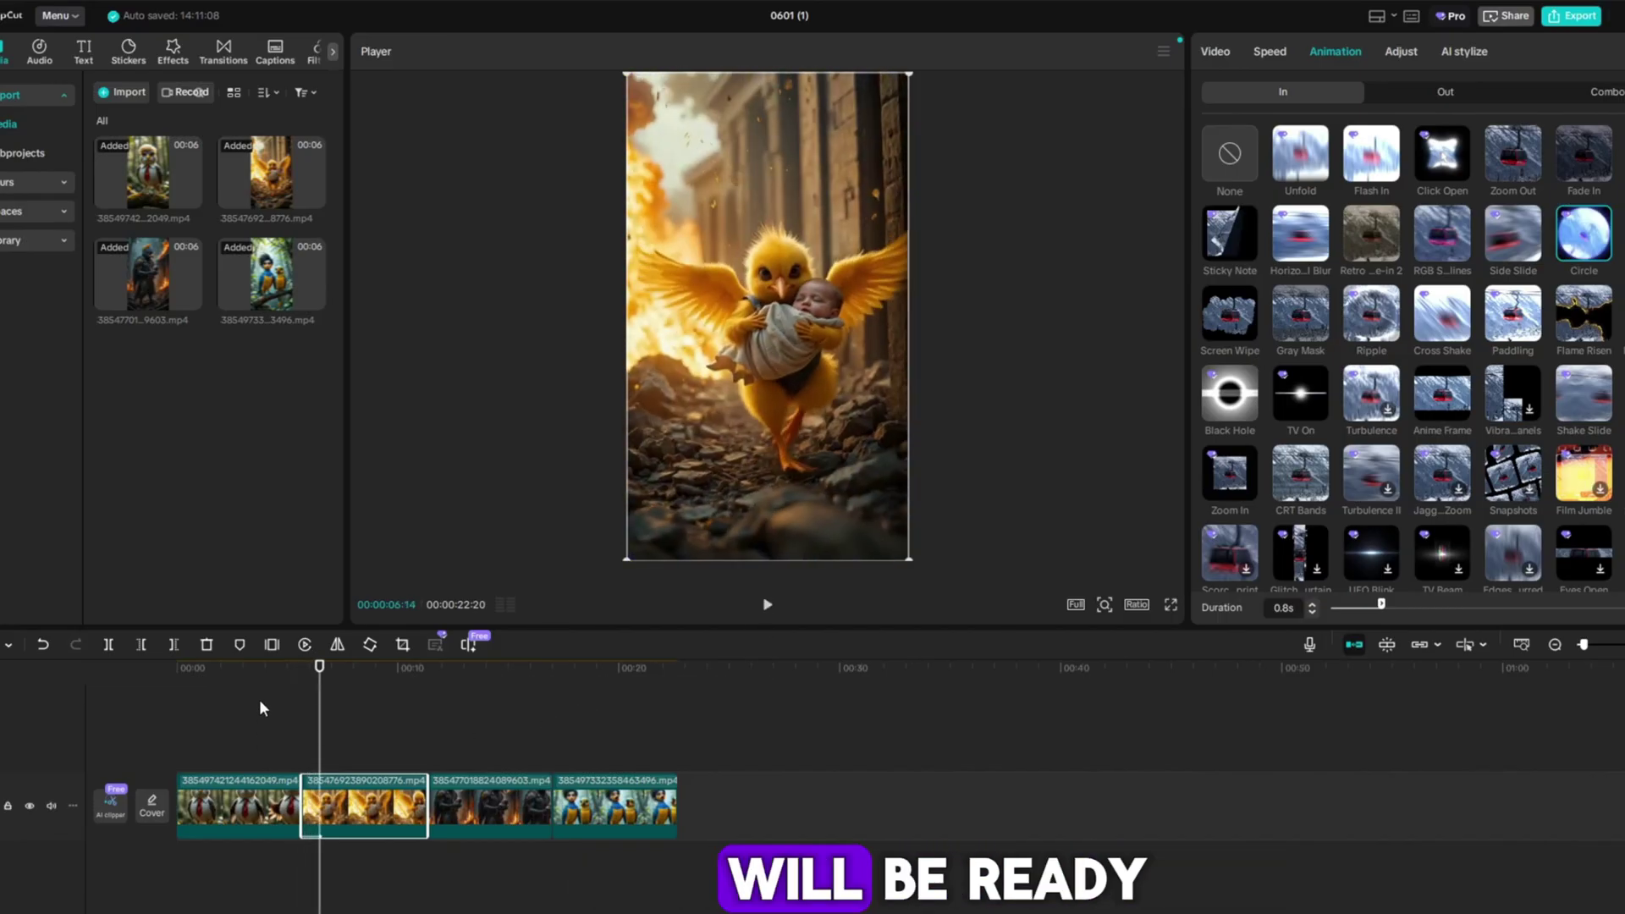